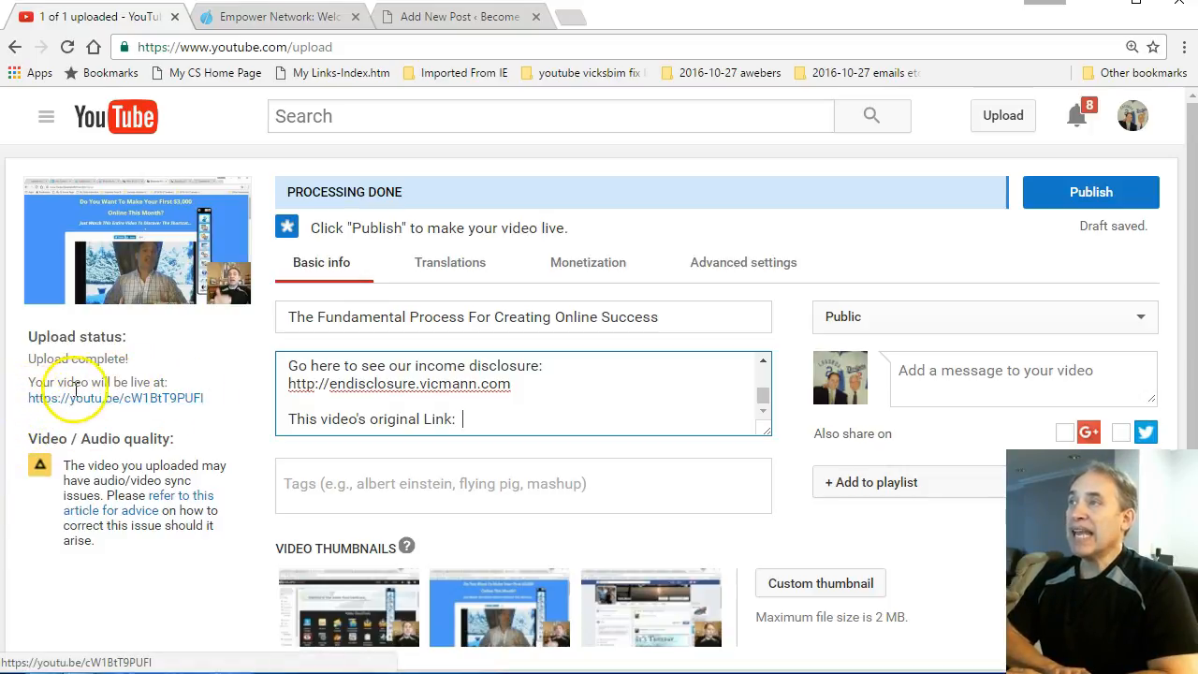
{"action": "left_click", "coordinate": [468, 418]}
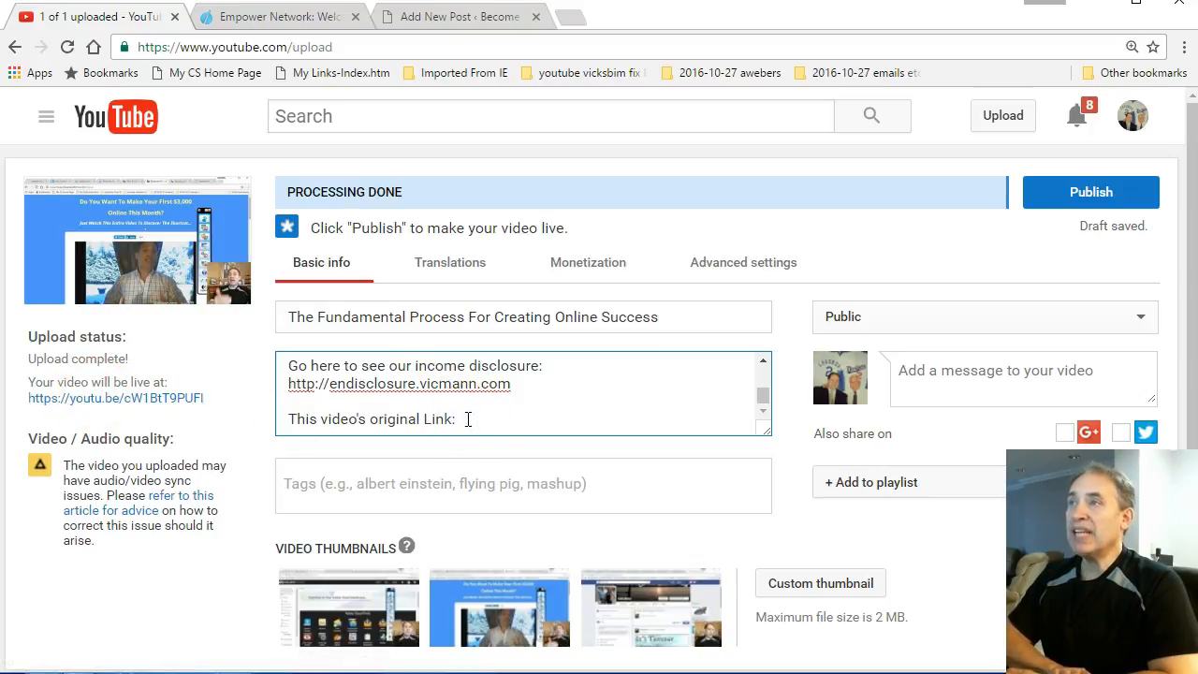
{"action": "left_click", "coordinate": [464, 420]}
{"action": "type", "text": "https://youtu.be/cW1BtT9PUFI"}
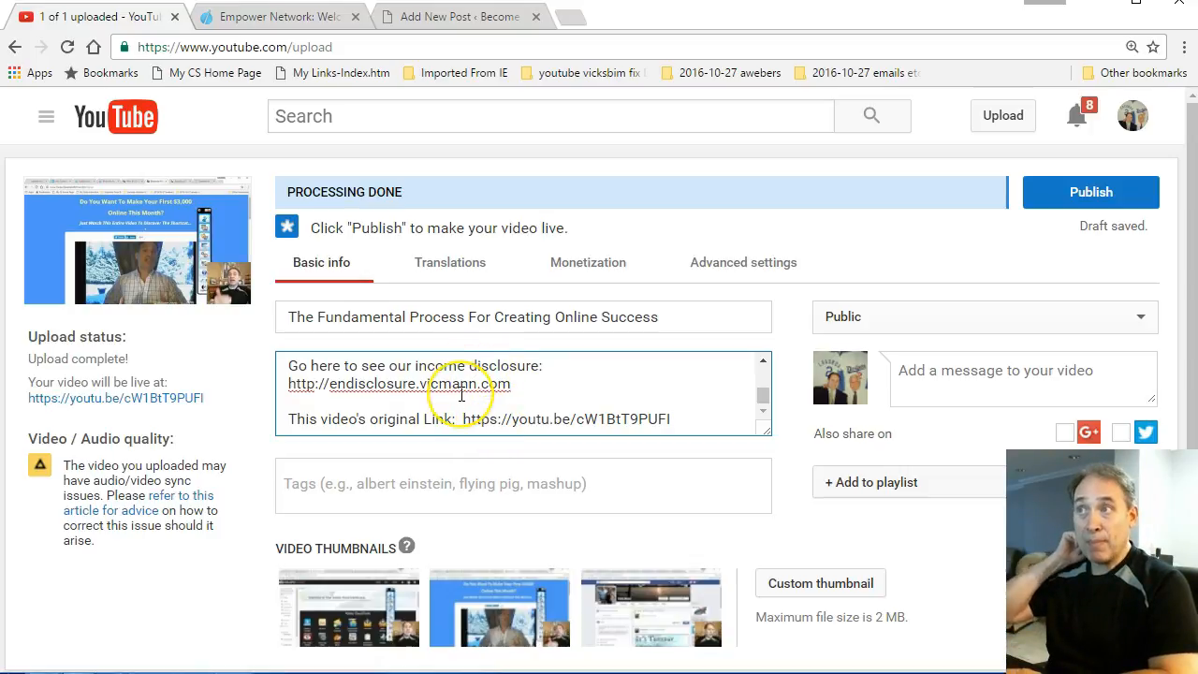
- Copy the video's title, The Fundamental Process For Creating Online Success, into the title of the new blog post
{"action": "scroll", "coordinate": [461, 395], "scroll_direction": "up", "scroll_amount": 5}
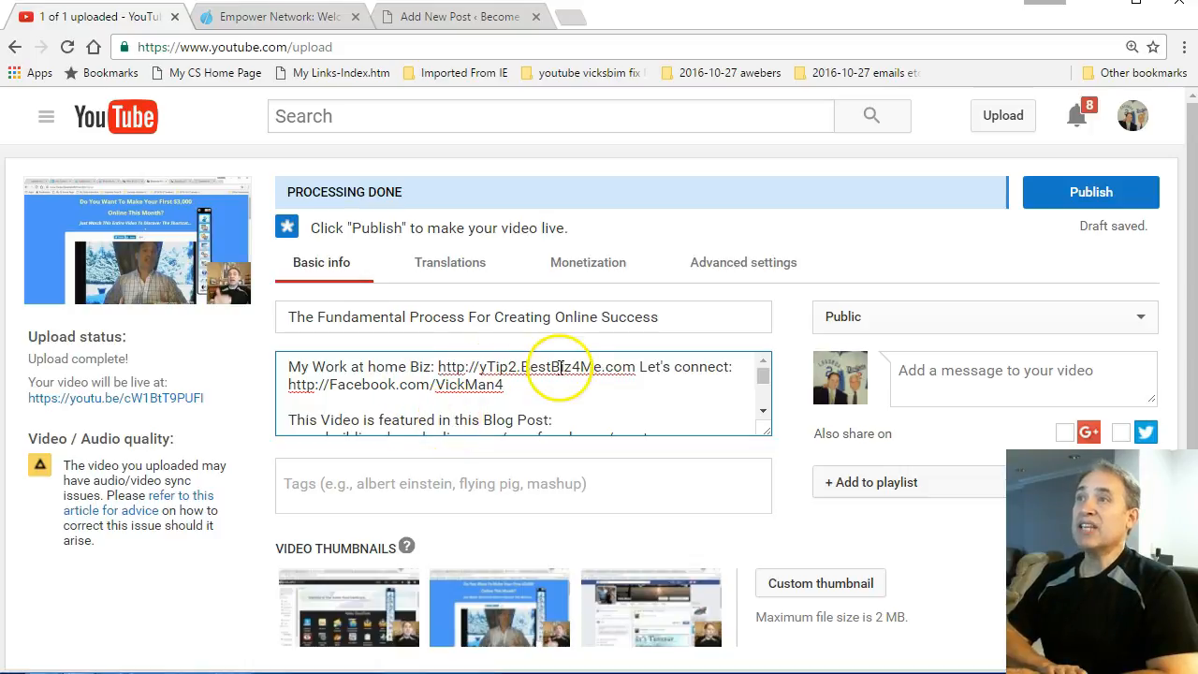
{"action": "left_click", "coordinate": [763, 410]}
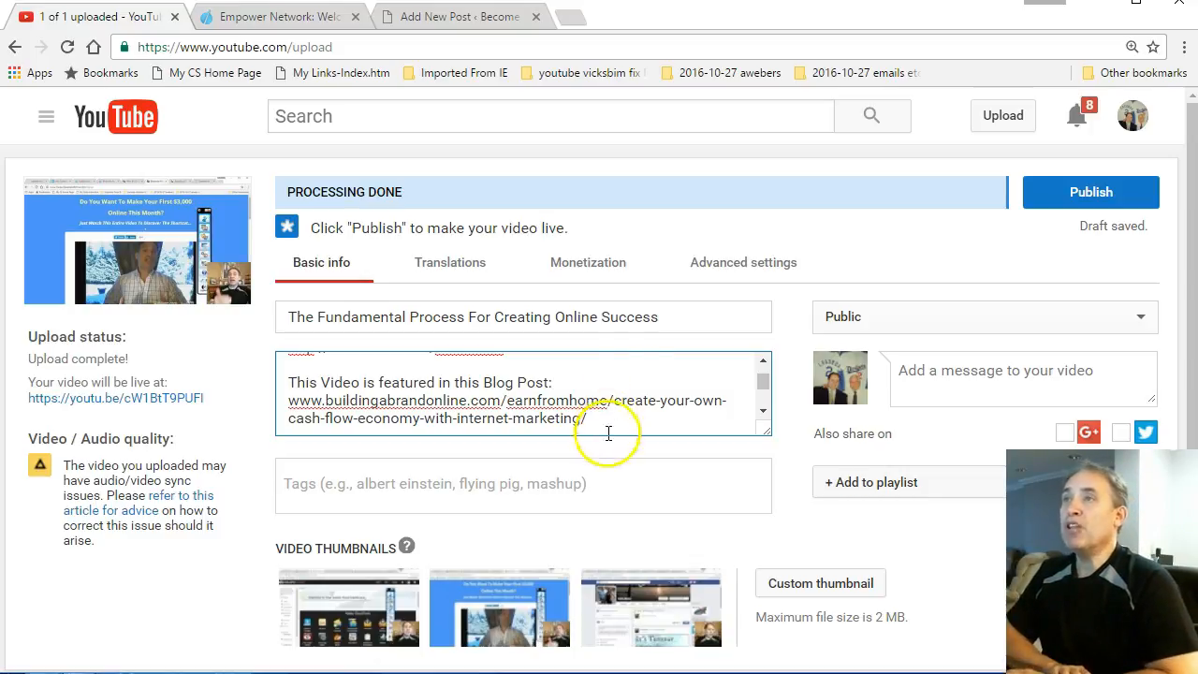
{"action": "left_click_drag", "start_coordinate": [659, 316], "coordinate": [235, 354]}
{"action": "right_click", "coordinate": [367, 313]}
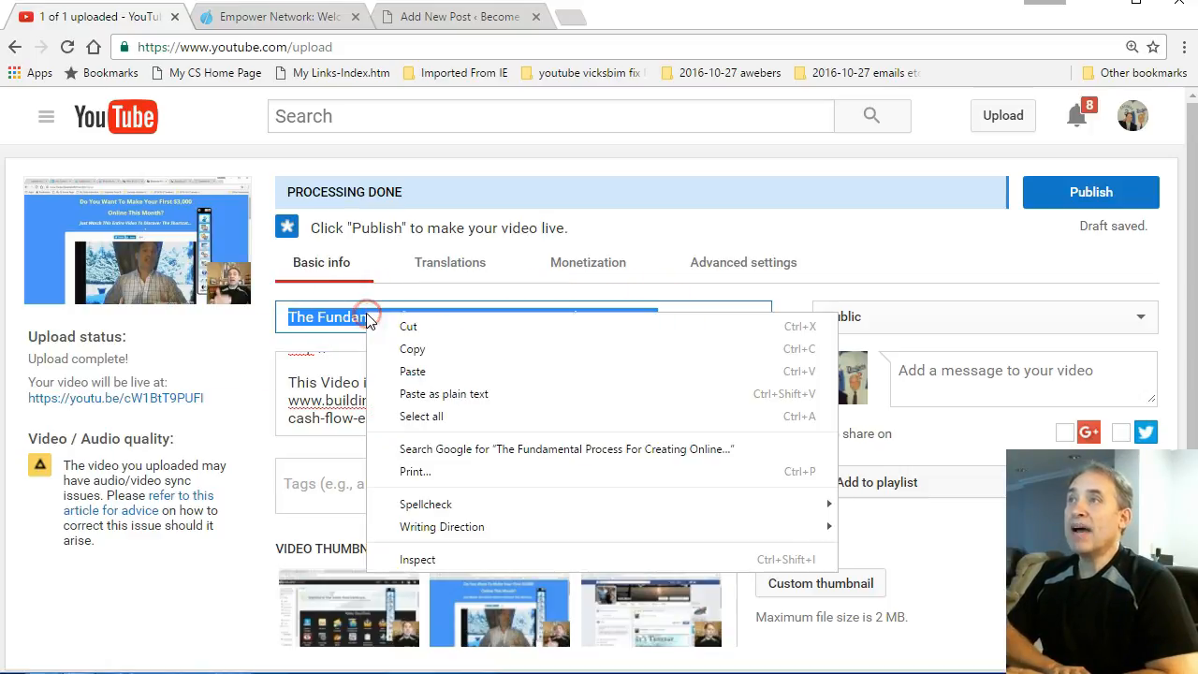
{"action": "left_click", "coordinate": [408, 349]}
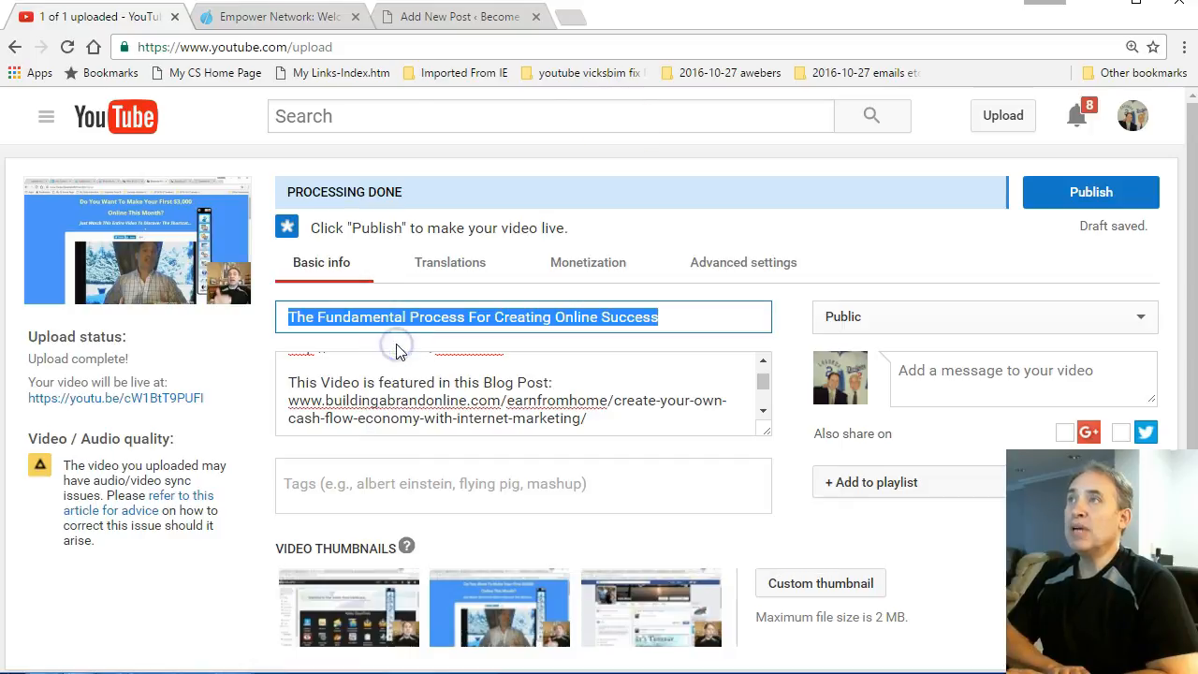
{"action": "left_click", "coordinate": [296, 19]}
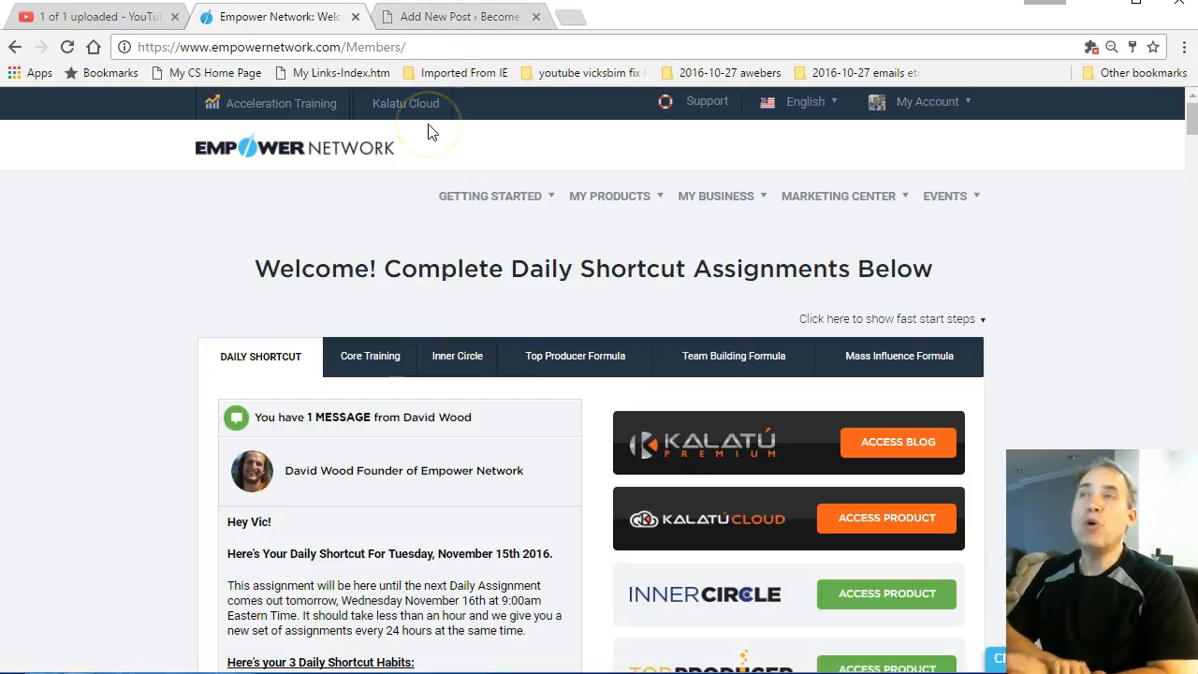
{"action": "left_click", "coordinate": [467, 16]}
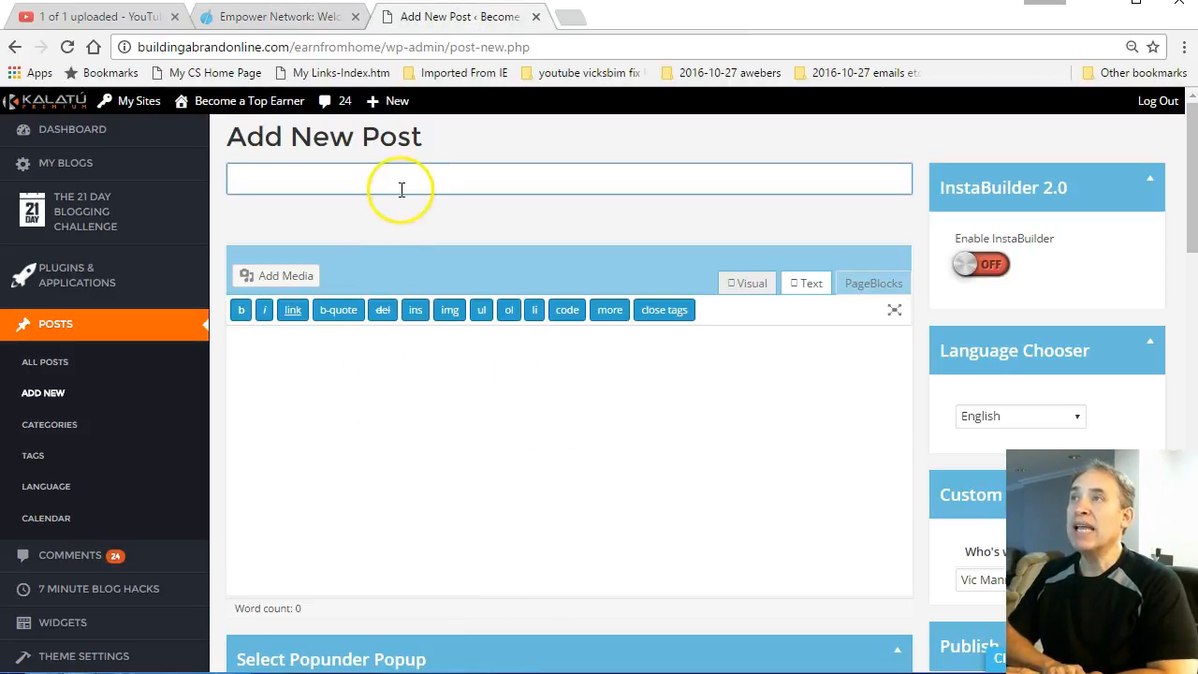
{"action": "left_click", "coordinate": [405, 178]}
{"action": "key", "text": "ctrl+v"}
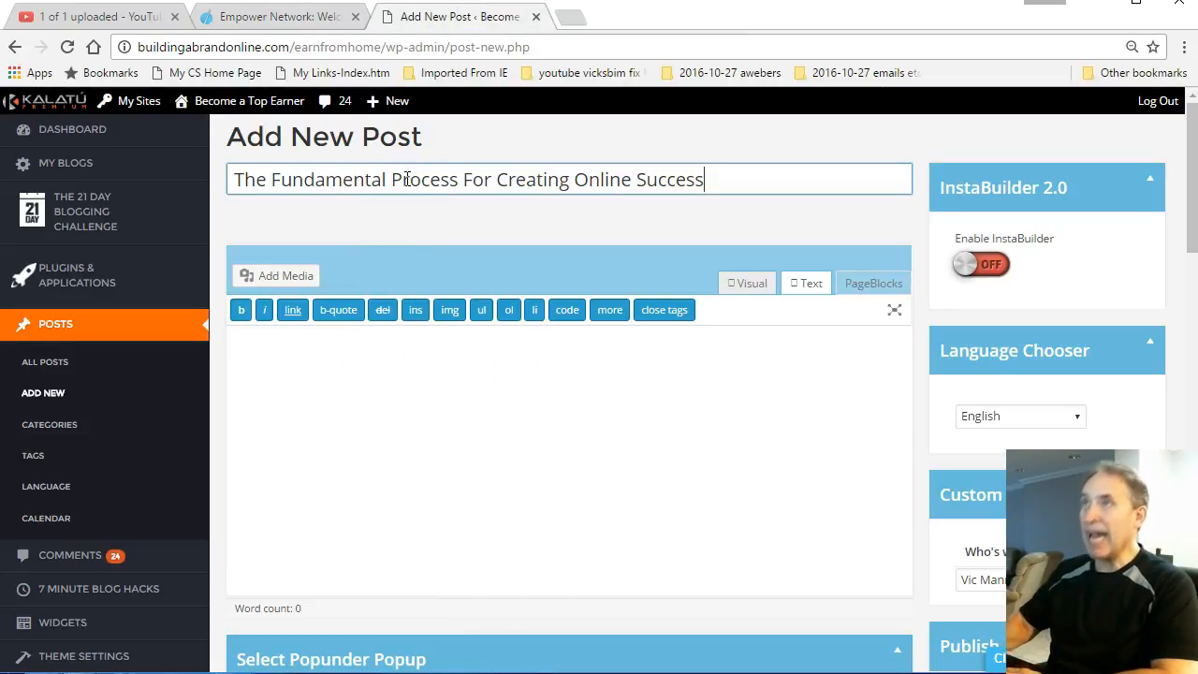
- Paste the title text on the second line of the blog post body and start a new line below it
{"action": "key", "text": "Tab"}
{"action": "key", "text": "Return"}
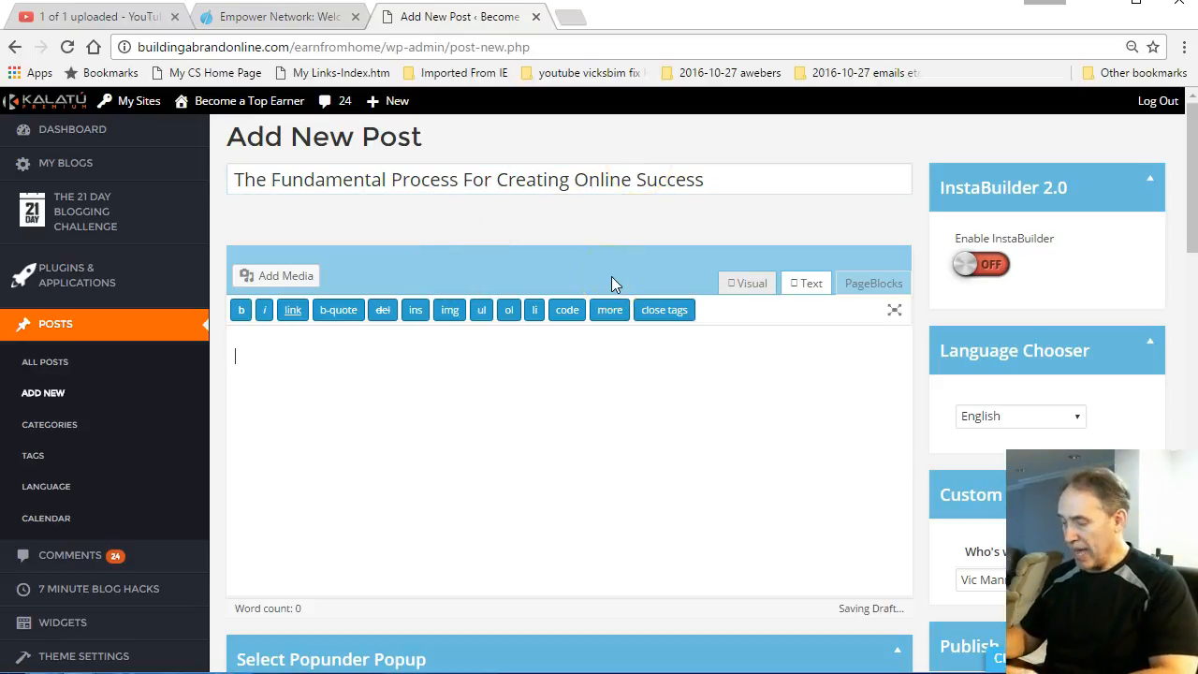
{"action": "key", "text": "ctrl+v"}
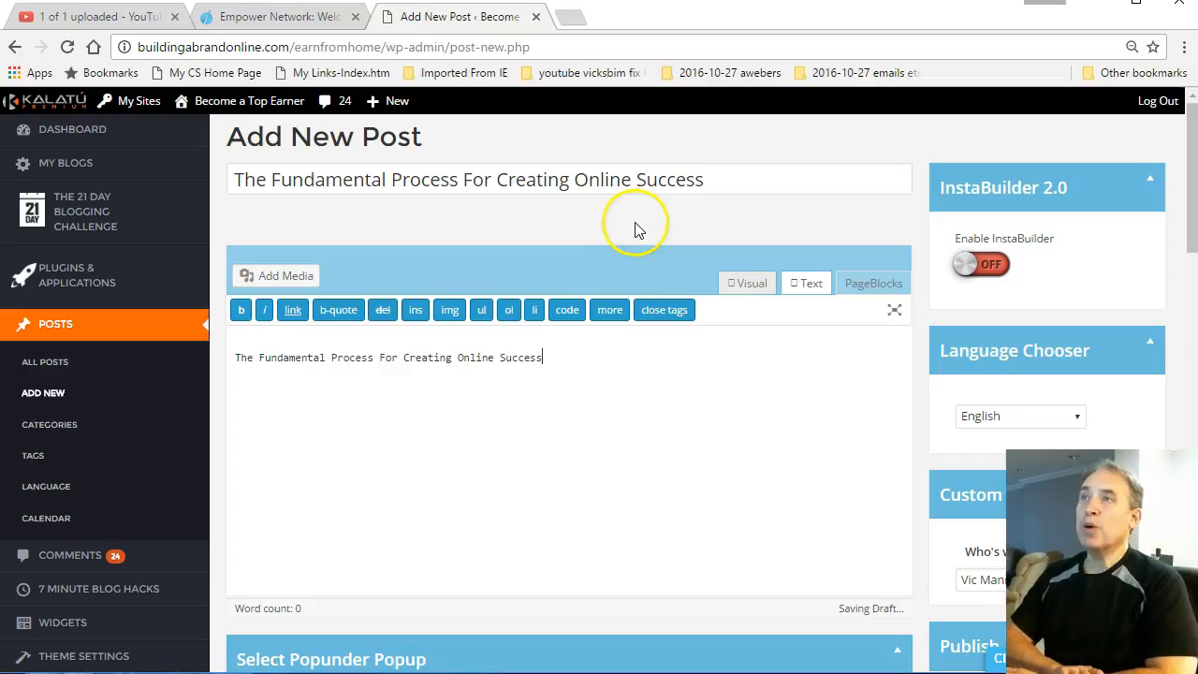
{"action": "left_click", "coordinate": [575, 350]}
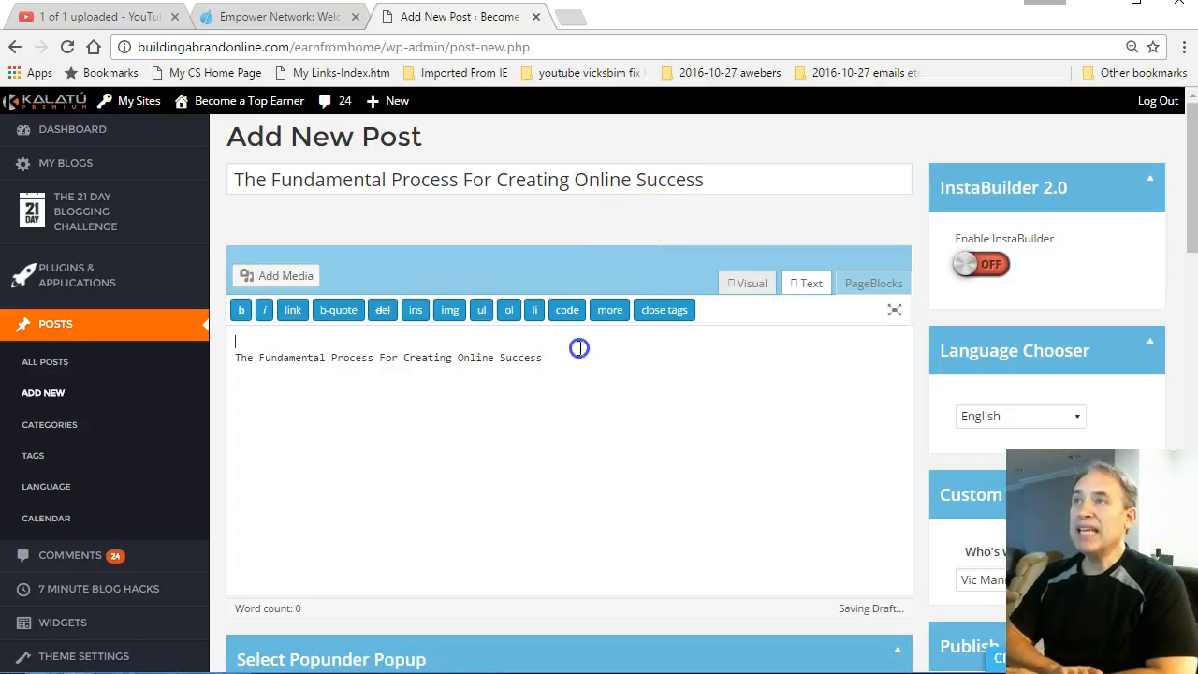
{"action": "left_click", "coordinate": [584, 362]}
{"action": "key", "text": "Return"}
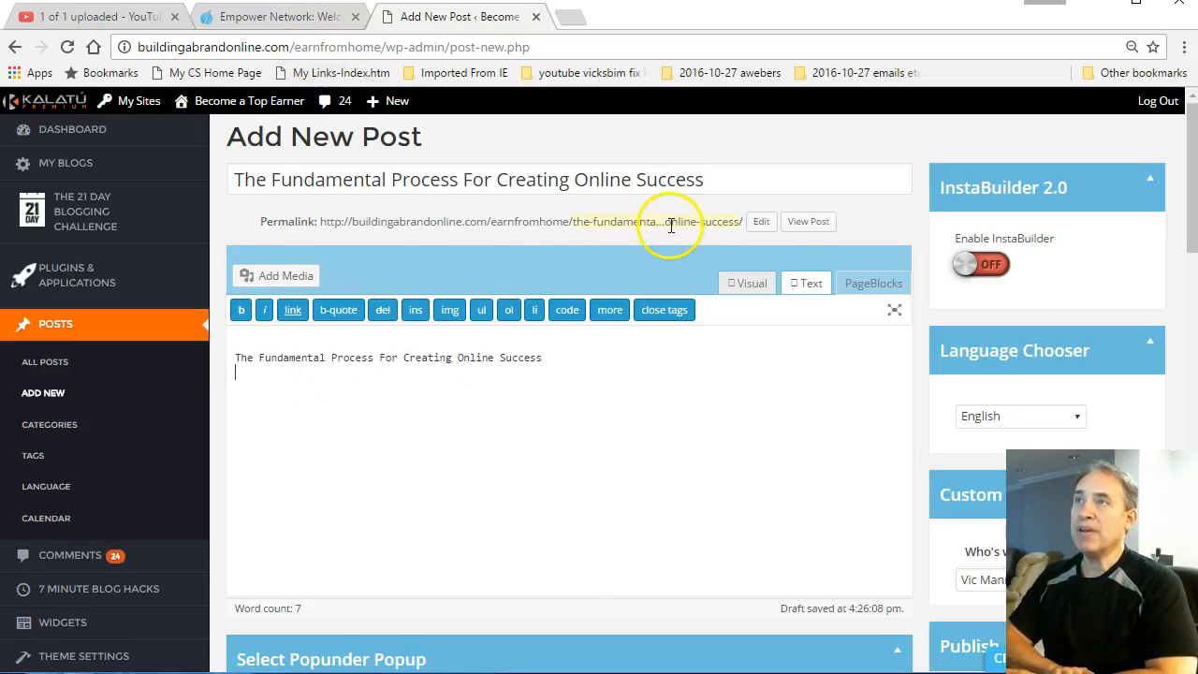
- Copy the full permalink slug of the blog post and replace the old post slug in the YouTube video description with it
{"action": "left_click", "coordinate": [762, 223]}
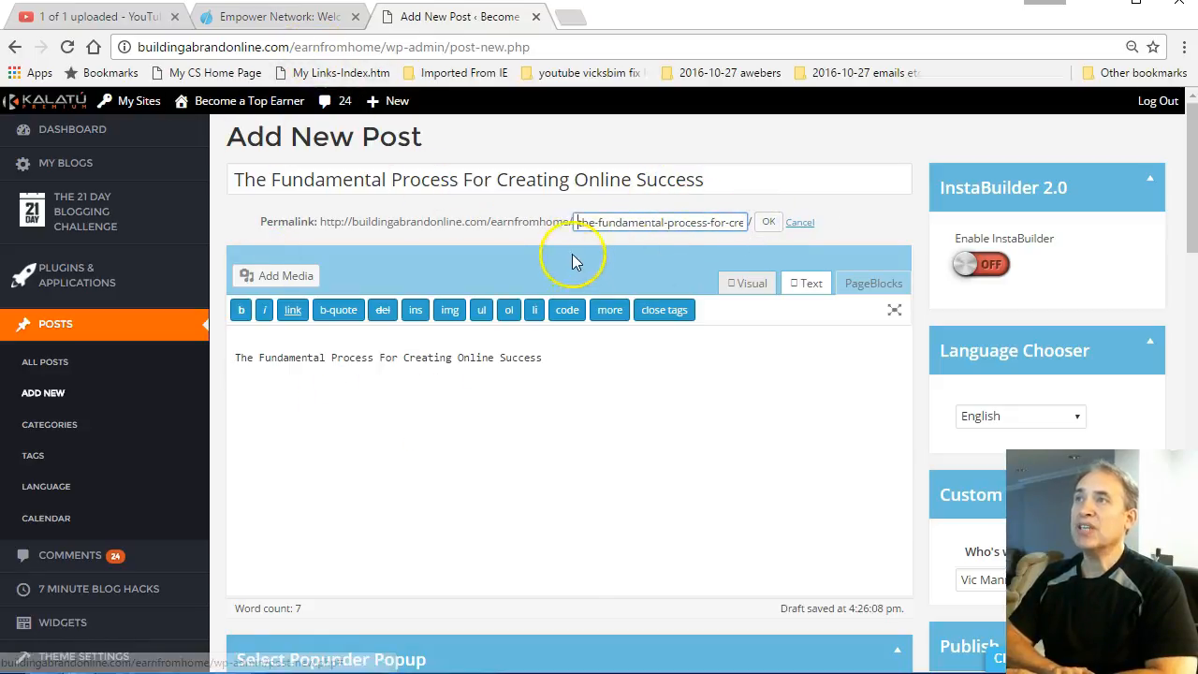
{"action": "left_click_drag", "start_coordinate": [577, 222], "coordinate": [770, 243]}
{"action": "right_click", "coordinate": [727, 228]}
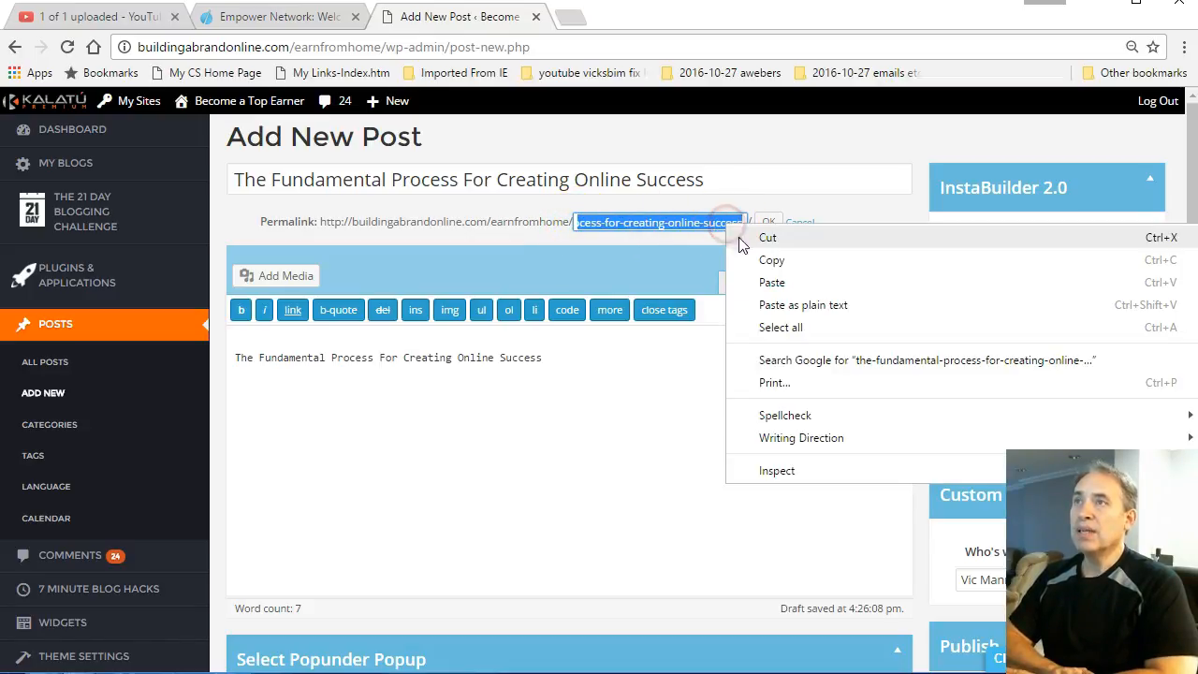
{"action": "left_click", "coordinate": [767, 260]}
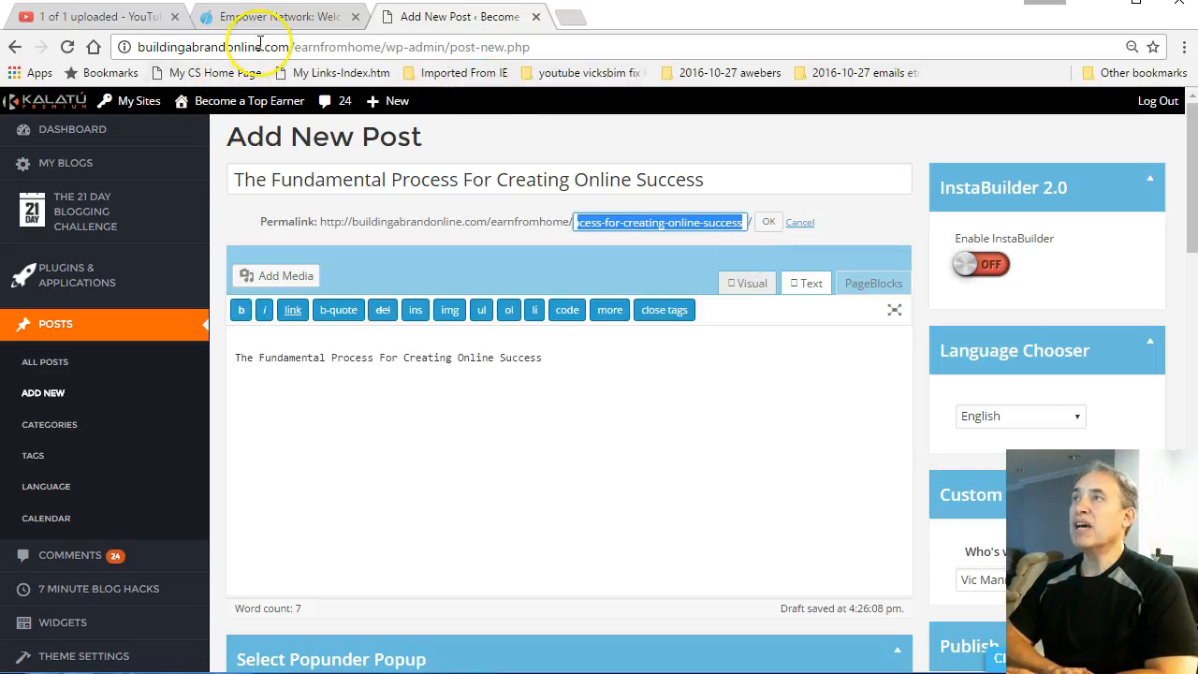
{"action": "left_click", "coordinate": [122, 19]}
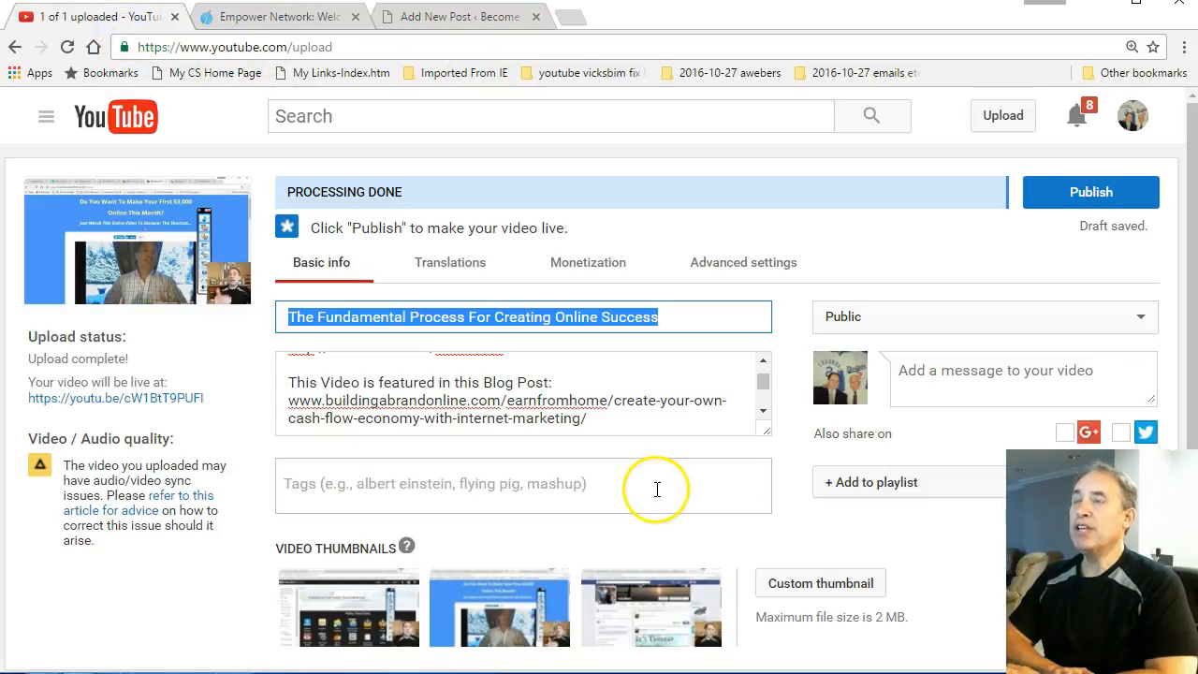
{"action": "left_click_drag", "start_coordinate": [609, 400], "coordinate": [580, 422]}
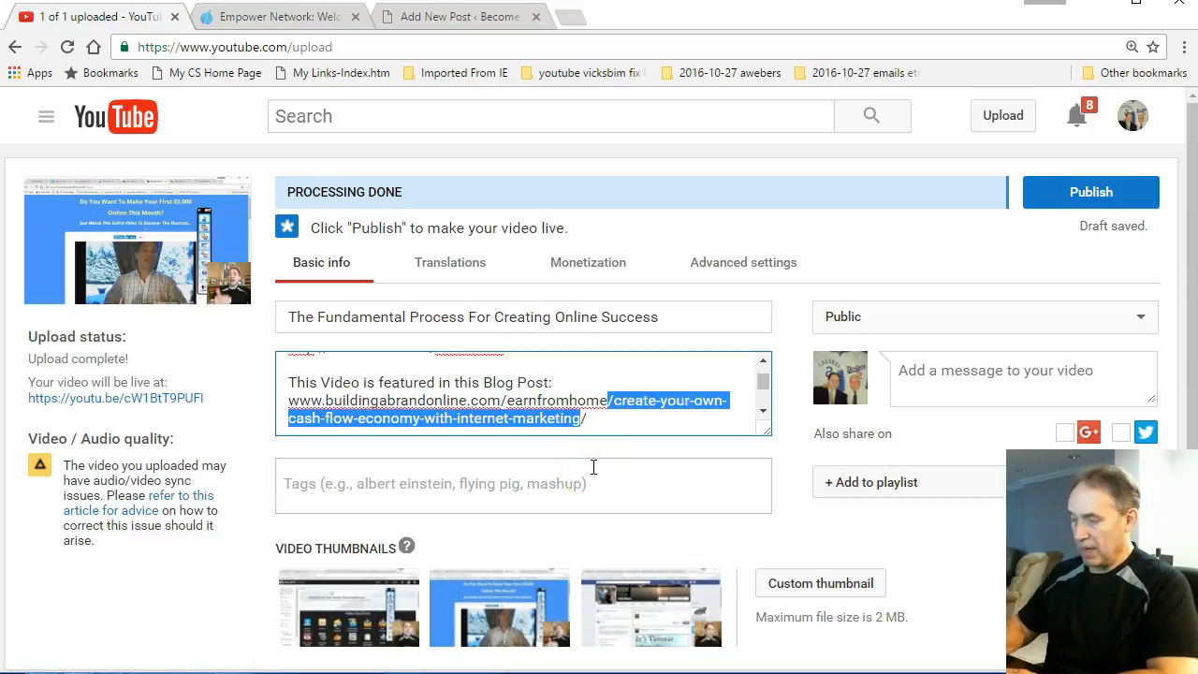
{"action": "key", "text": "ctrl+v"}
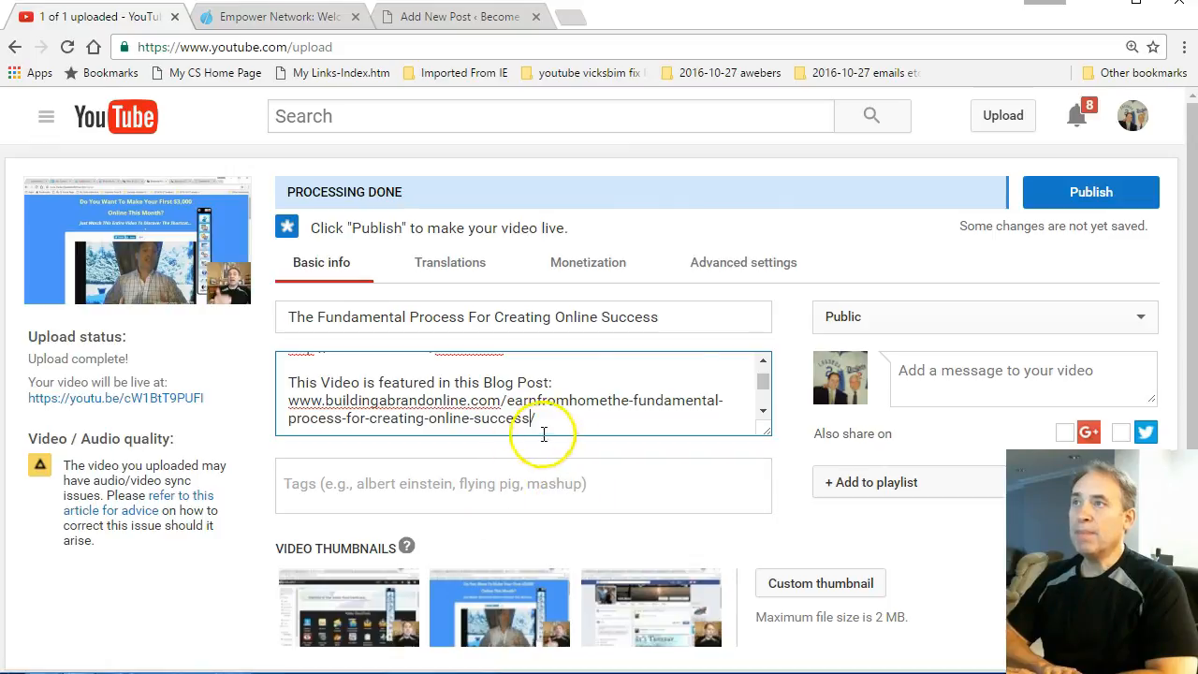
{"action": "left_click", "coordinate": [609, 401]}
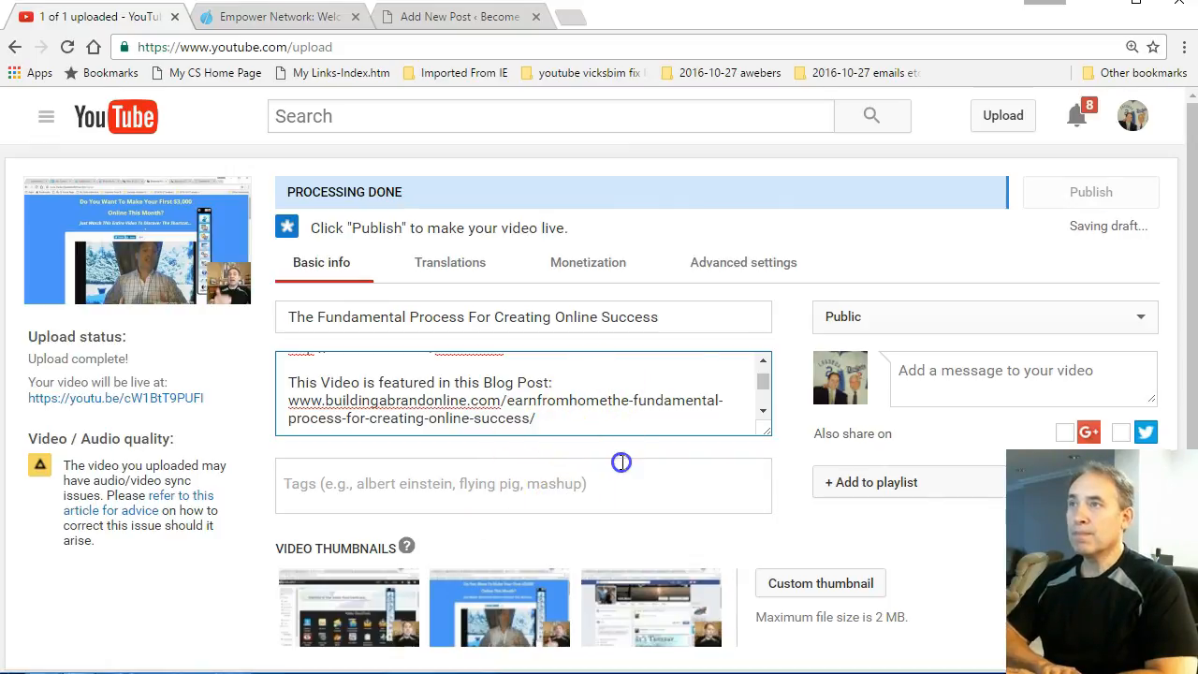
{"action": "type", "text": "/"}
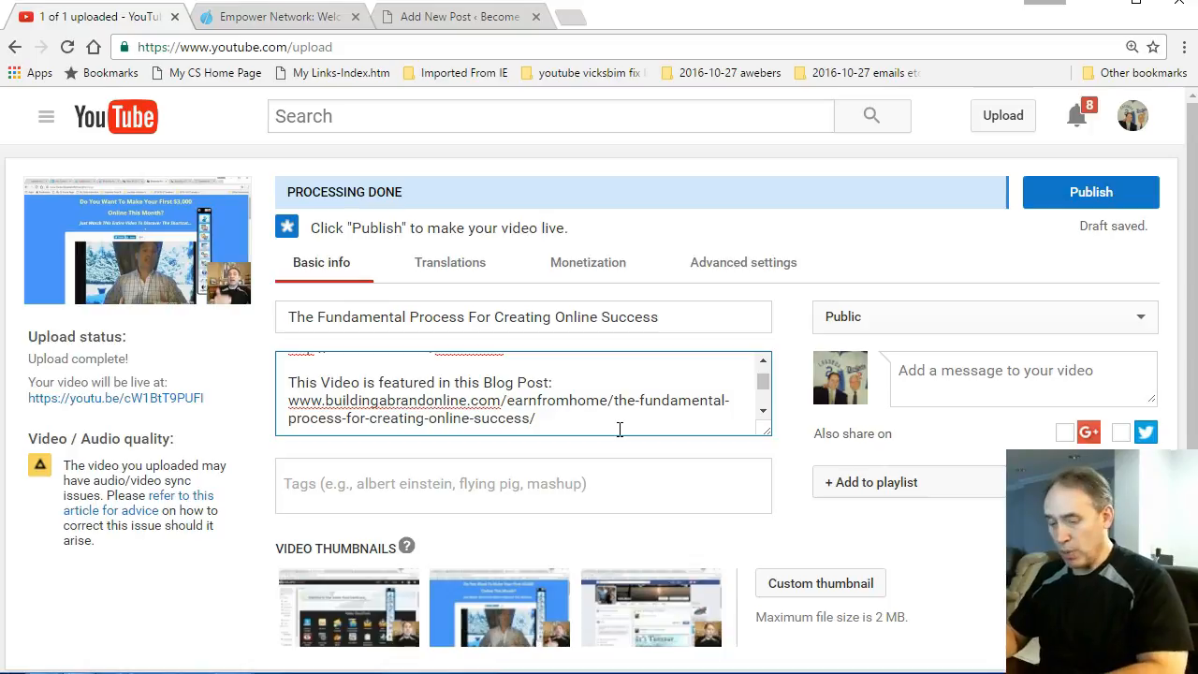
{"action": "type", "text": "http"}
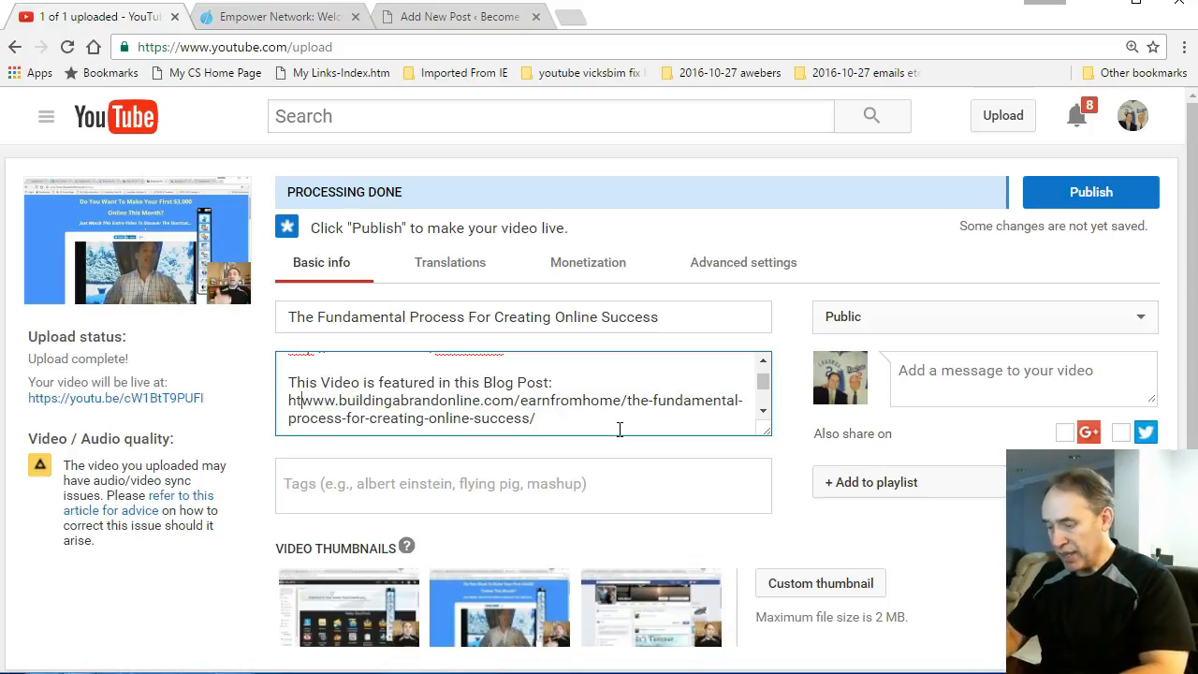
{"action": "type", "text": "://"}
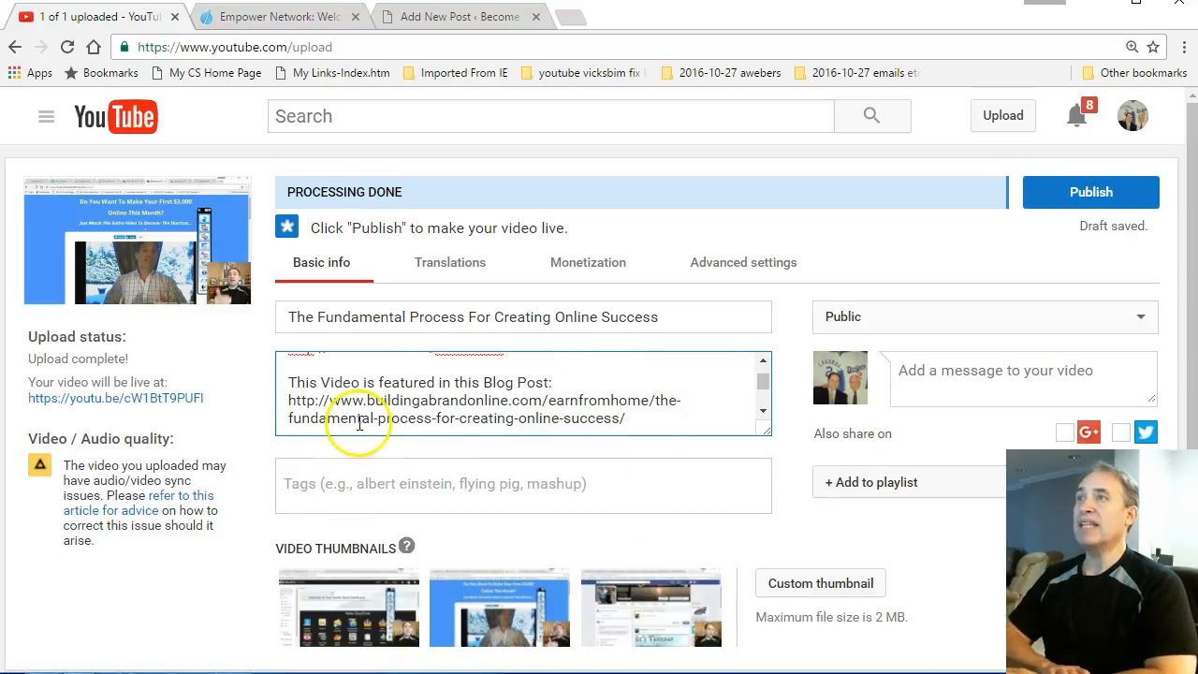
- Turn off overlay ads and skippable ads in the video's monetization settings and publish the video
{"action": "left_click", "coordinate": [479, 268]}
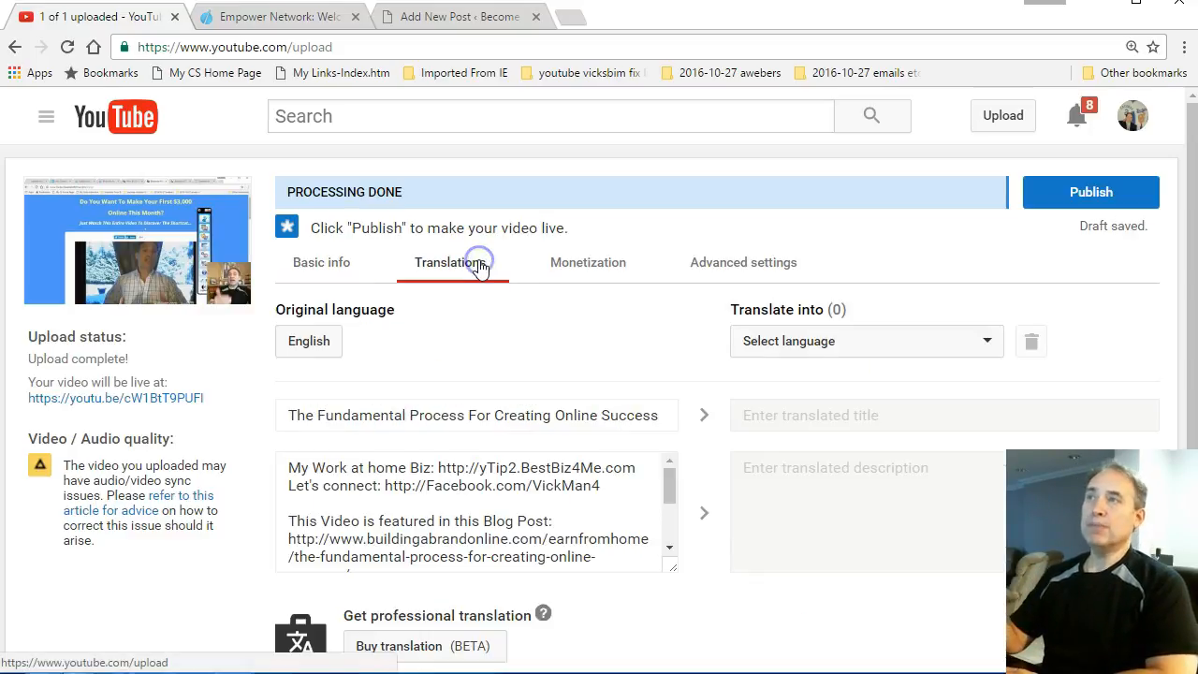
{"action": "left_click", "coordinate": [589, 269]}
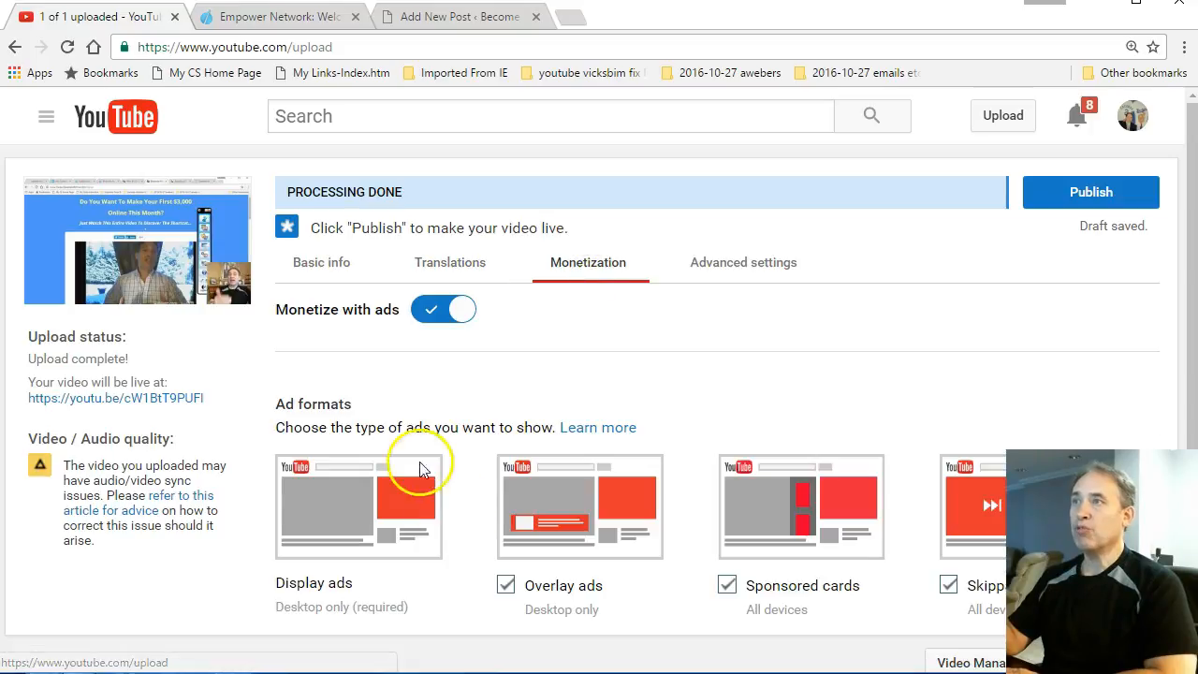
{"action": "left_click", "coordinate": [505, 588]}
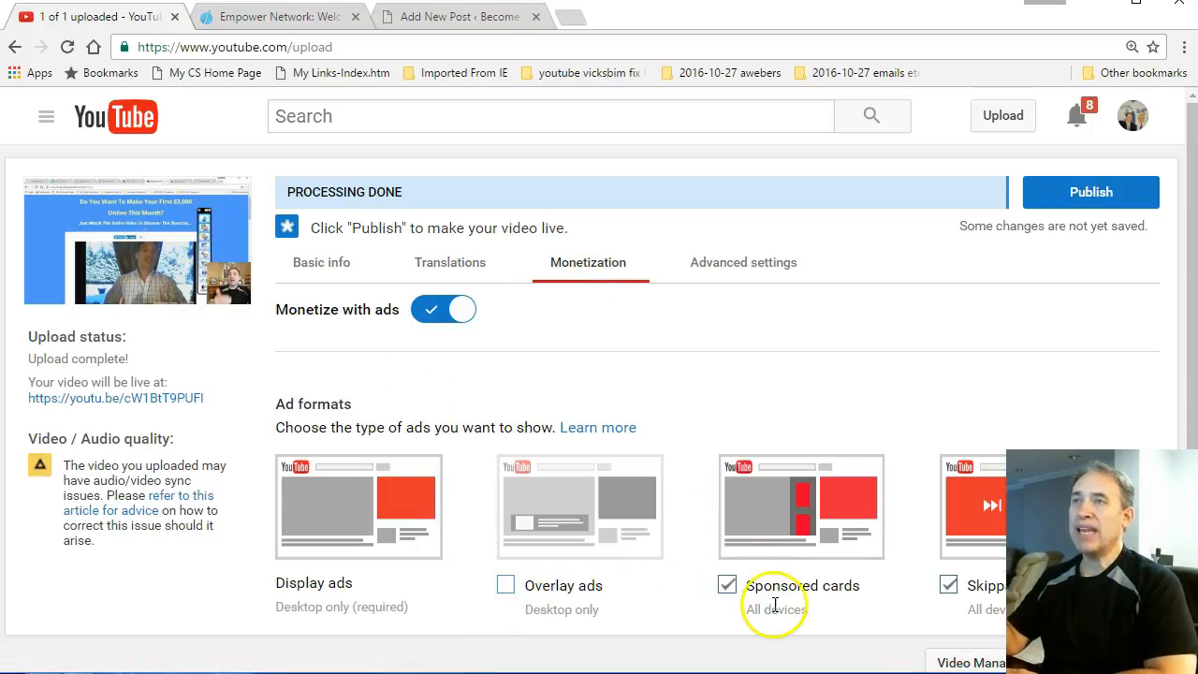
{"action": "left_click", "coordinate": [950, 585]}
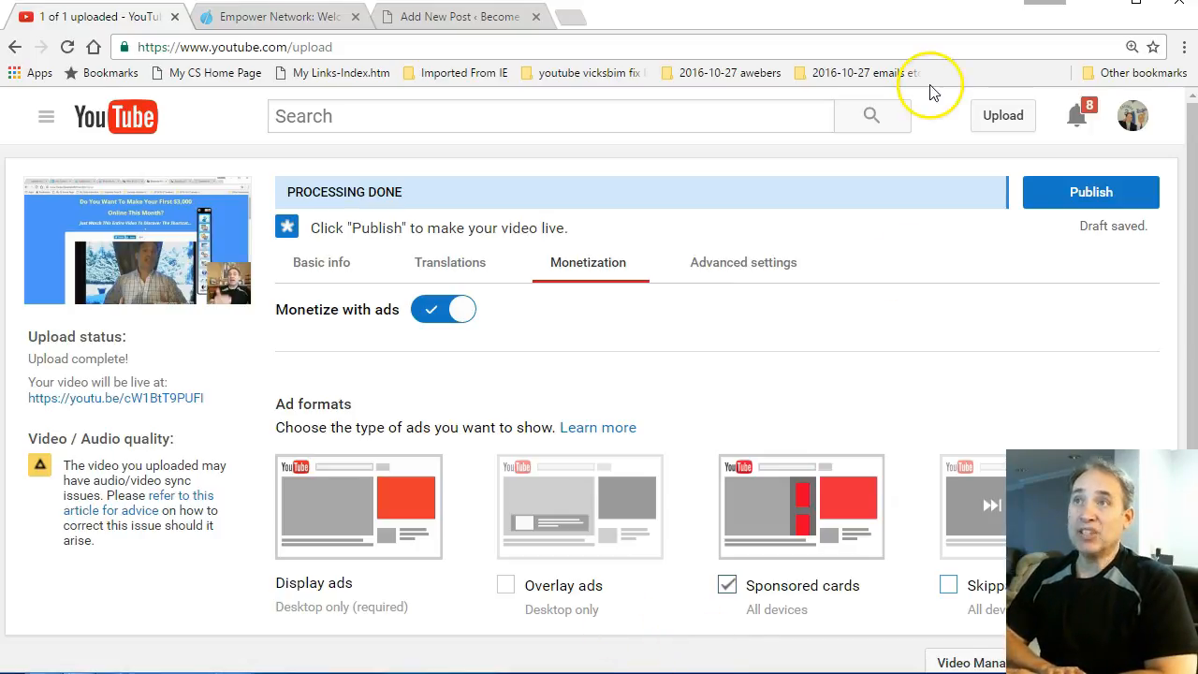
{"action": "left_click", "coordinate": [1061, 203]}
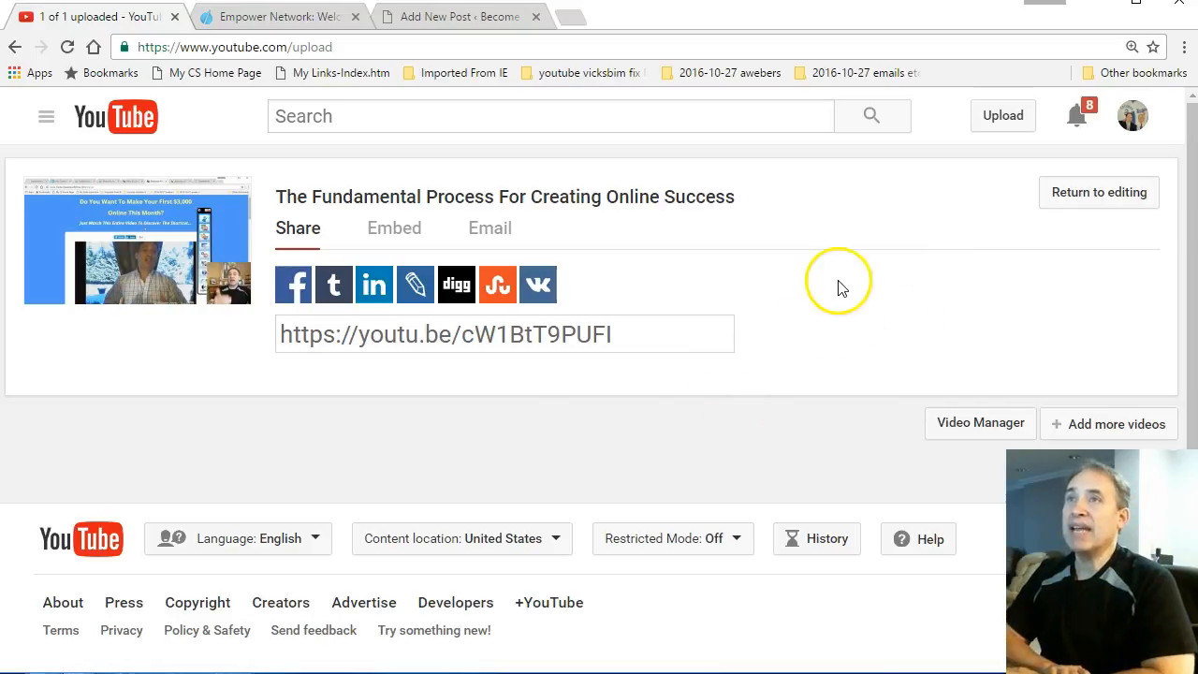
- Return to editing the published video and set its location to 10007 and its recording date to today, November 15, 2016
{"action": "left_click", "coordinate": [1128, 194]}
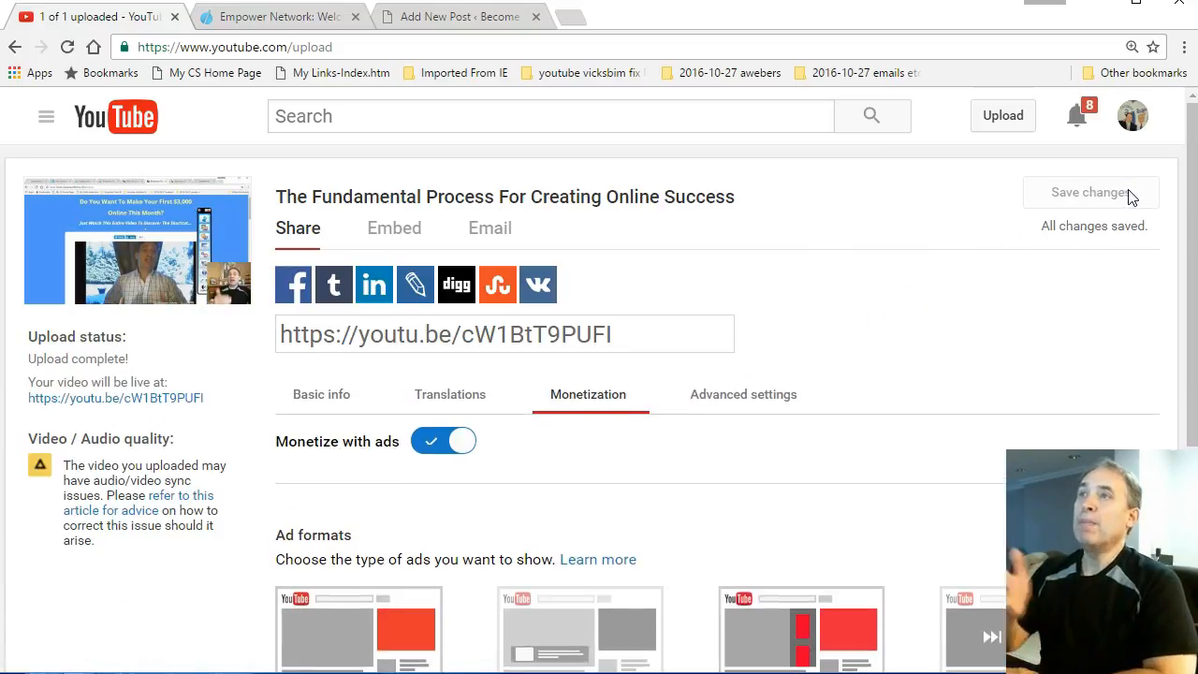
{"action": "left_click", "coordinate": [775, 394]}
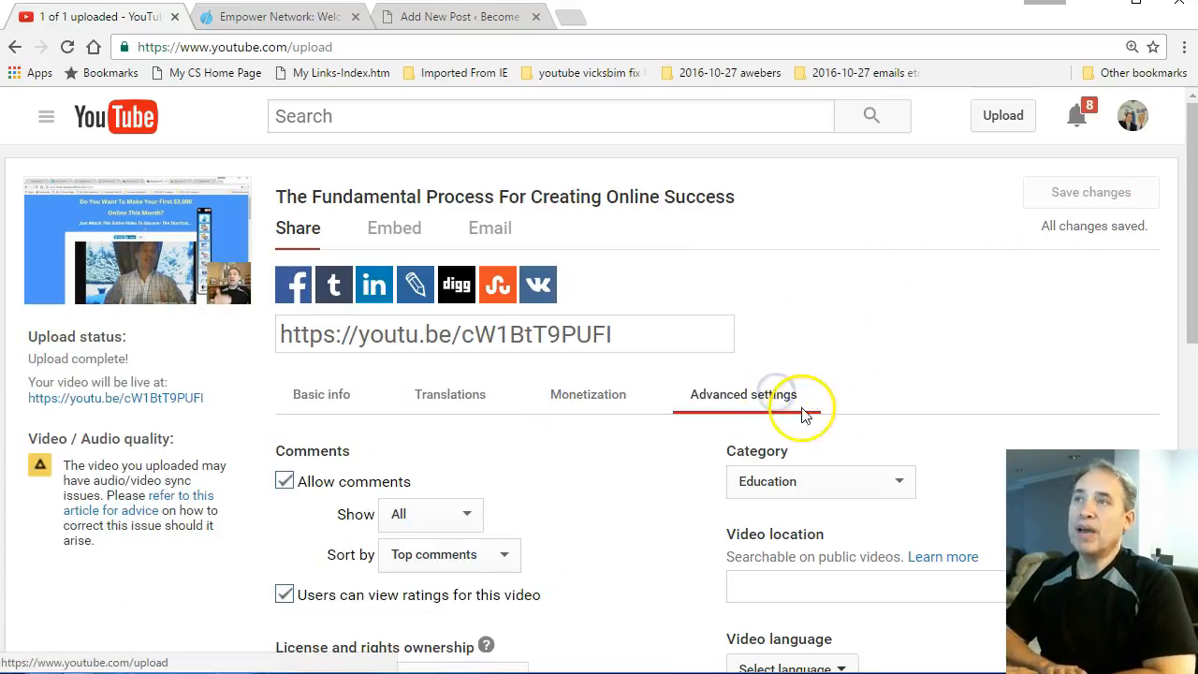
{"action": "scroll", "coordinate": [837, 446], "scroll_direction": "down", "scroll_amount": 2}
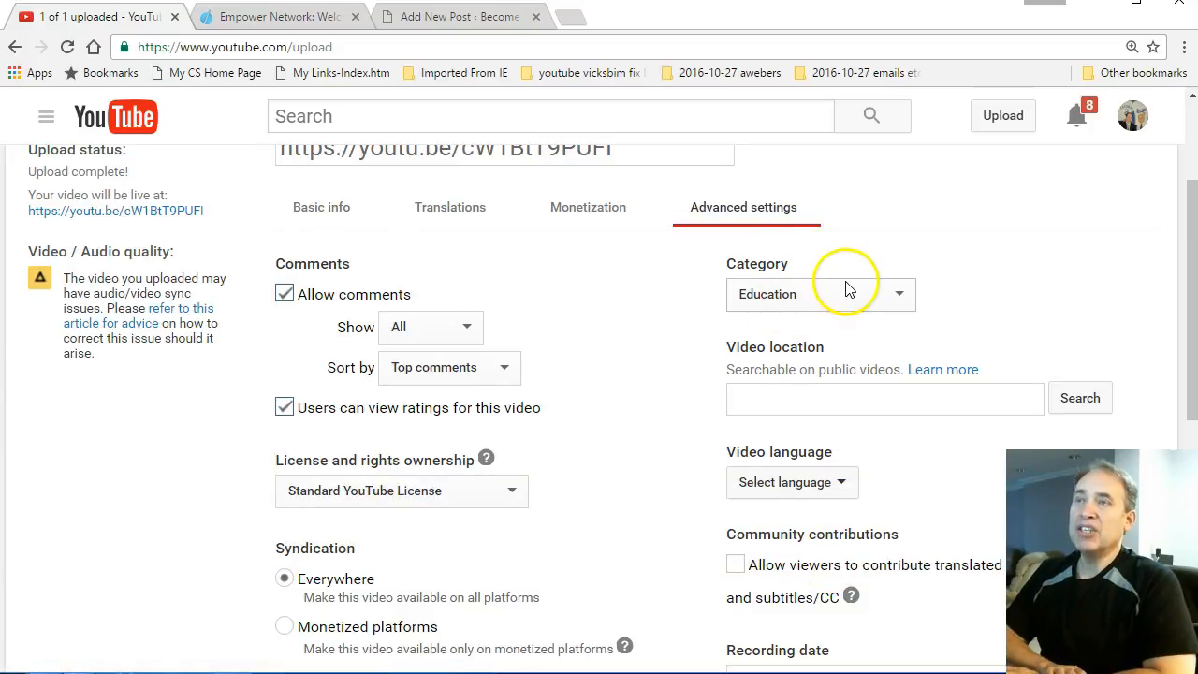
{"action": "left_click", "coordinate": [789, 399]}
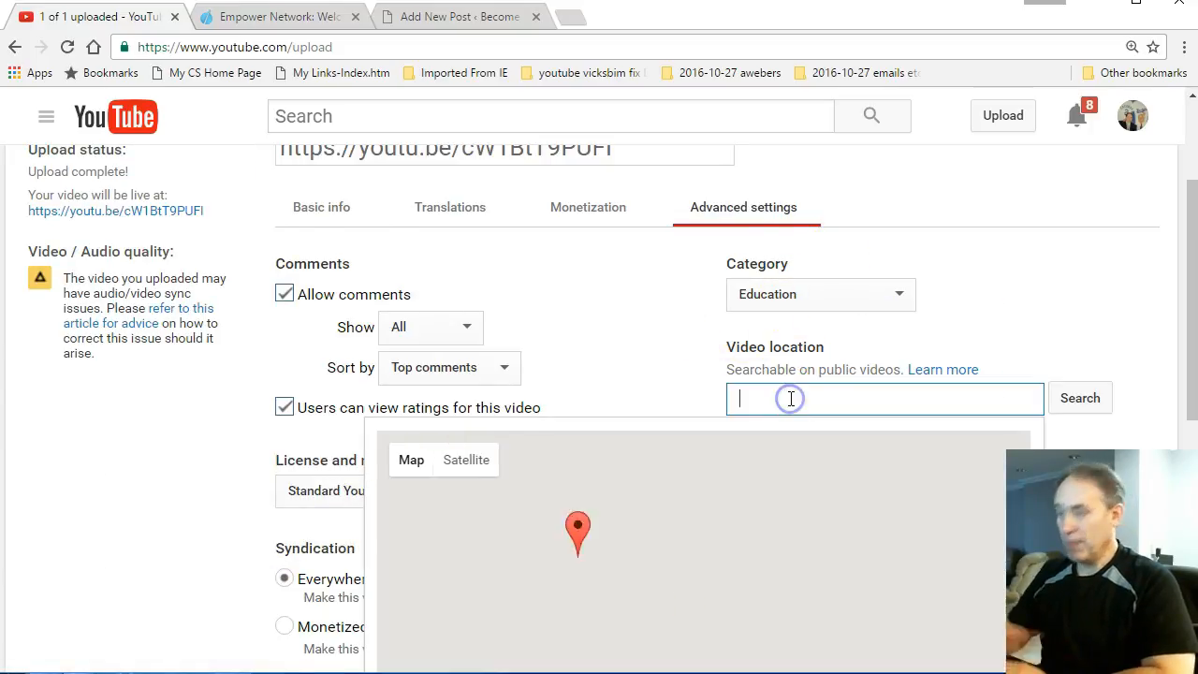
{"action": "type", "text": "1"}
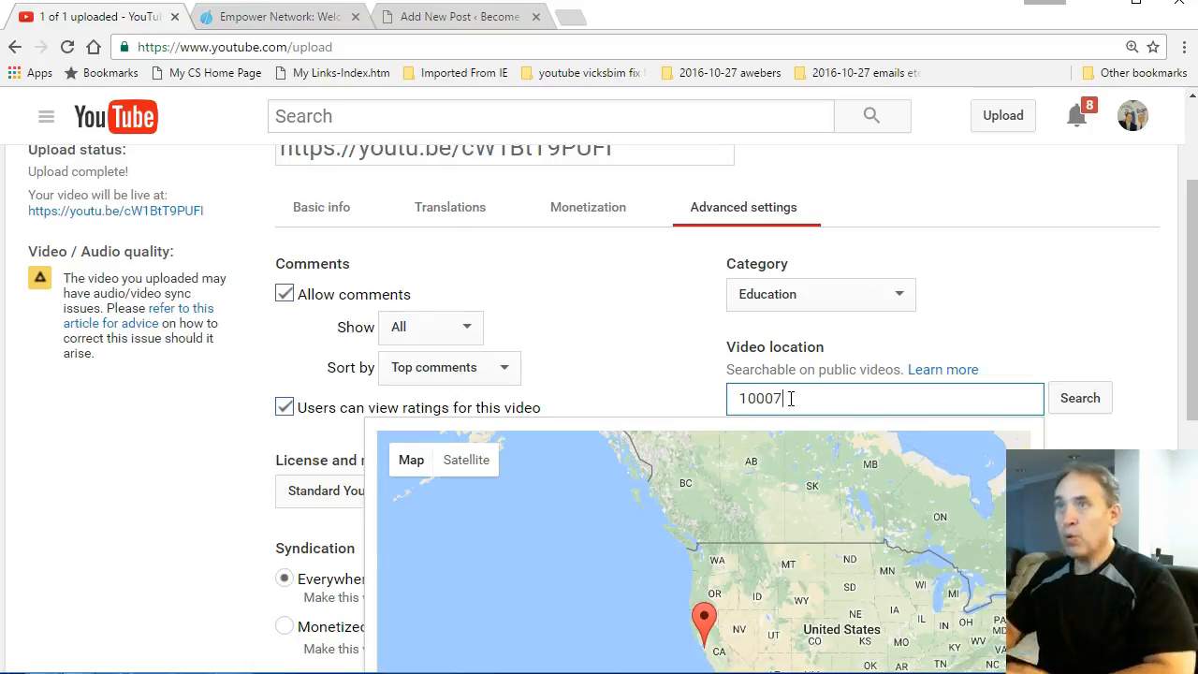
{"action": "type", "text": "0007"}
{"action": "left_click", "coordinate": [1082, 398]}
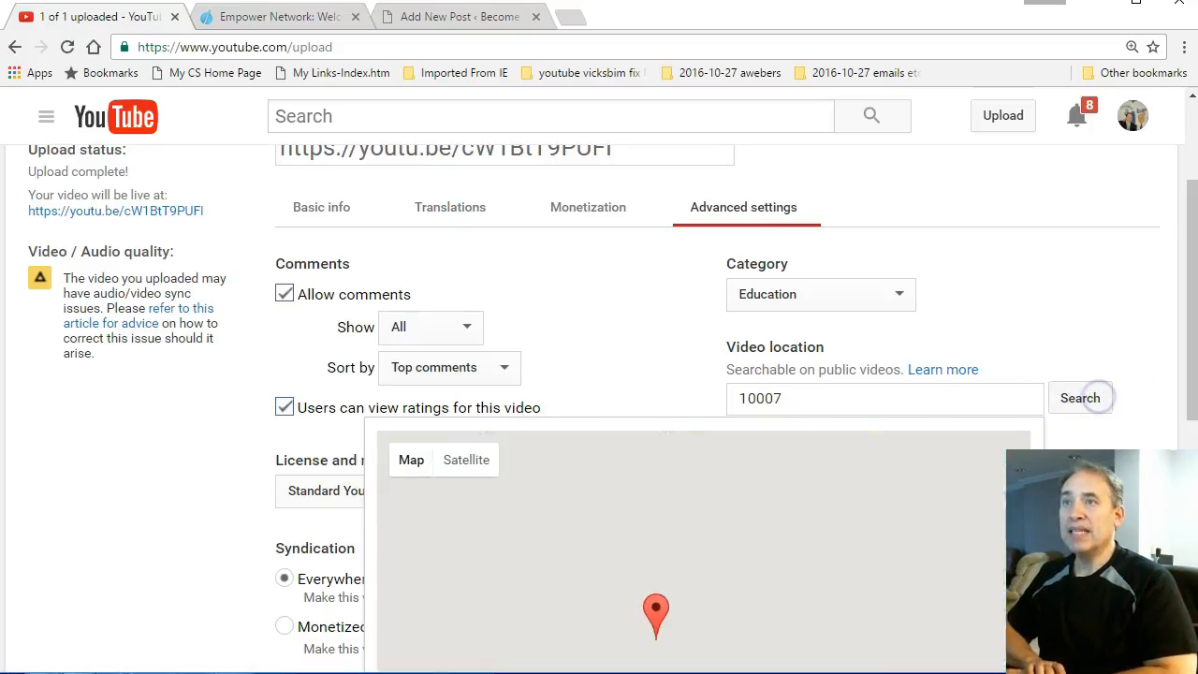
{"action": "scroll", "coordinate": [1082, 398], "scroll_direction": "down", "scroll_amount": 3}
{"action": "left_click", "coordinate": [1078, 399]}
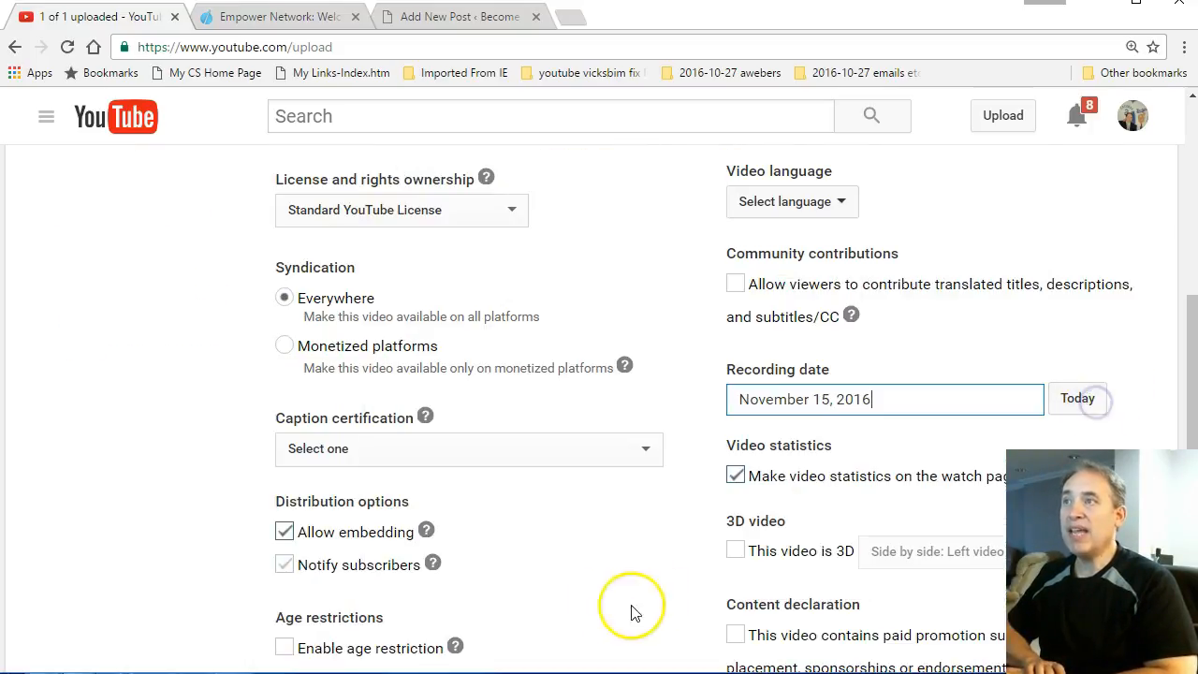
- Set the caption certification to "This content has never aired on television in the U.S." and save the video's changes
{"action": "left_click", "coordinate": [578, 458]}
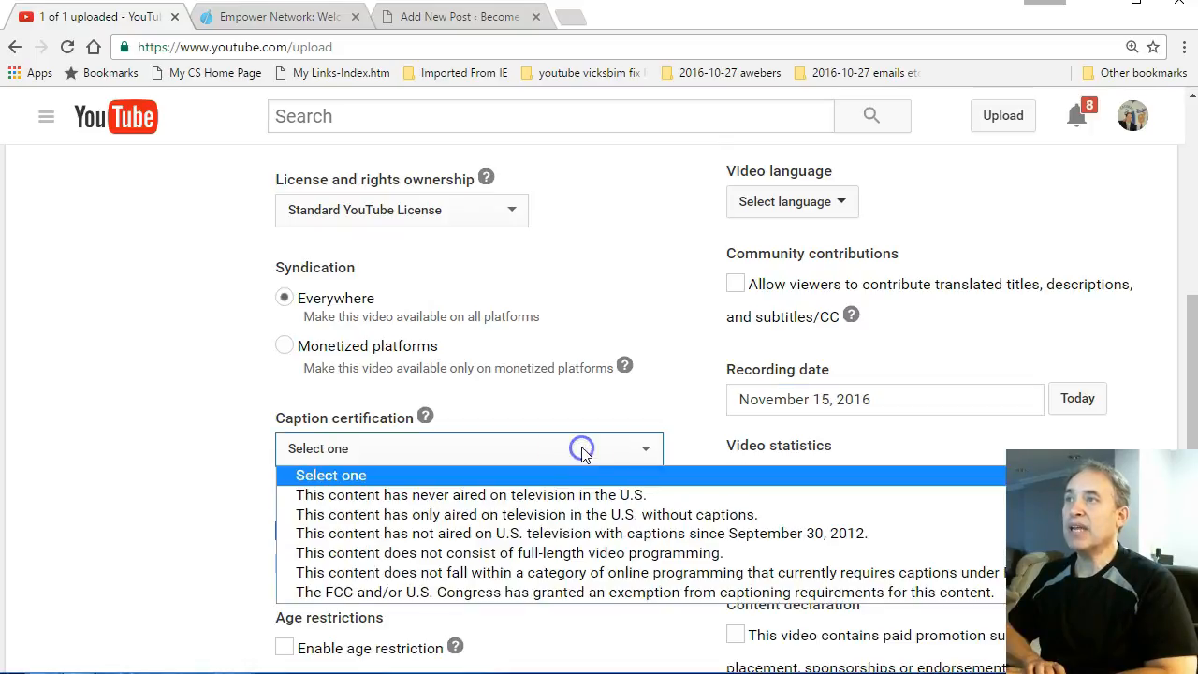
{"action": "left_click", "coordinate": [525, 497]}
{"action": "scroll", "coordinate": [656, 428], "scroll_direction": "up", "scroll_amount": 5}
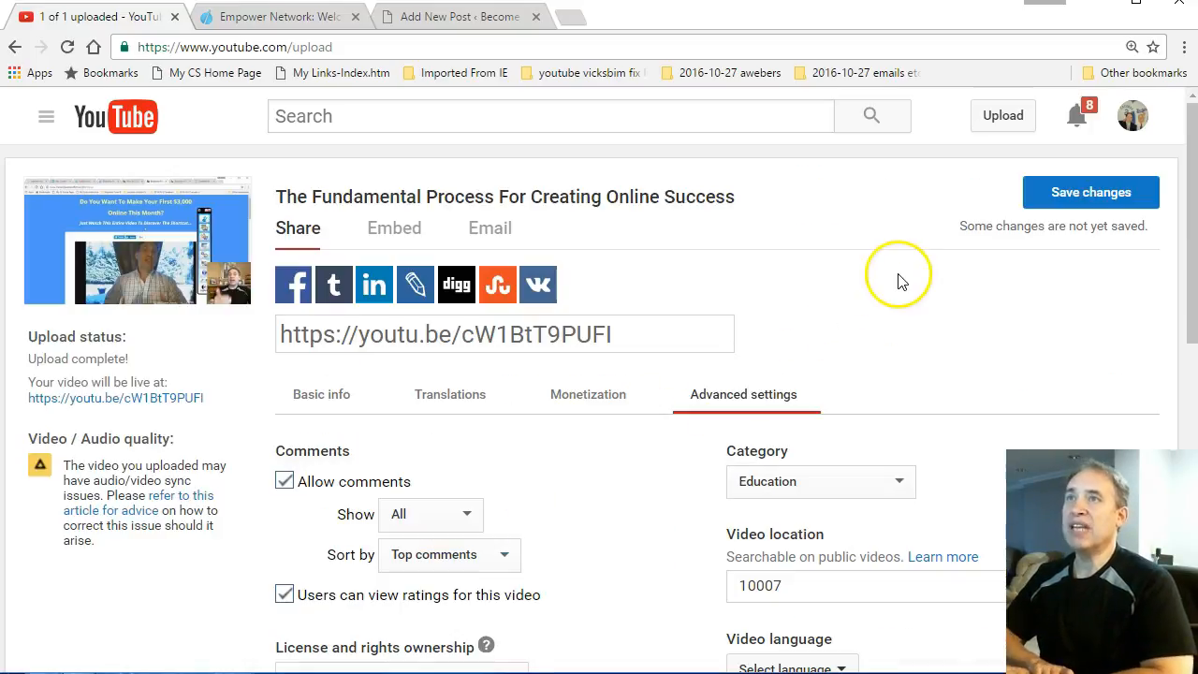
{"action": "left_click", "coordinate": [1092, 190]}
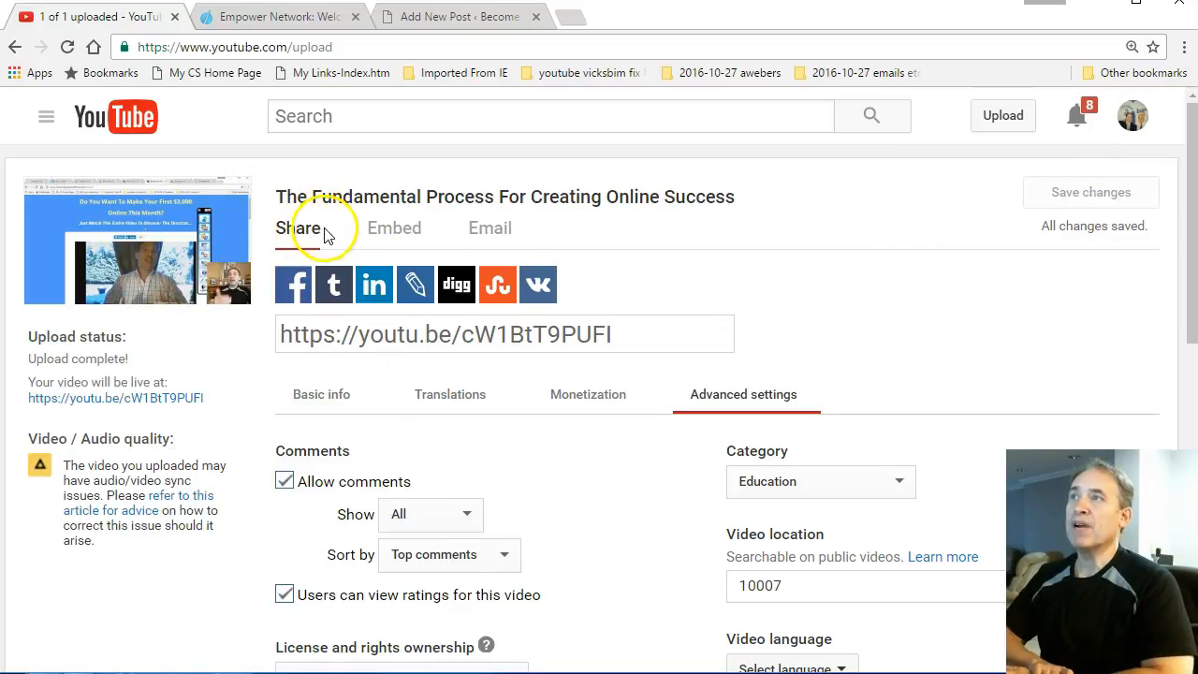
- Choose the first suggested image, the one with the dark tools dashboard, as the video thumbnail and save the changes
{"action": "left_click", "coordinate": [335, 397]}
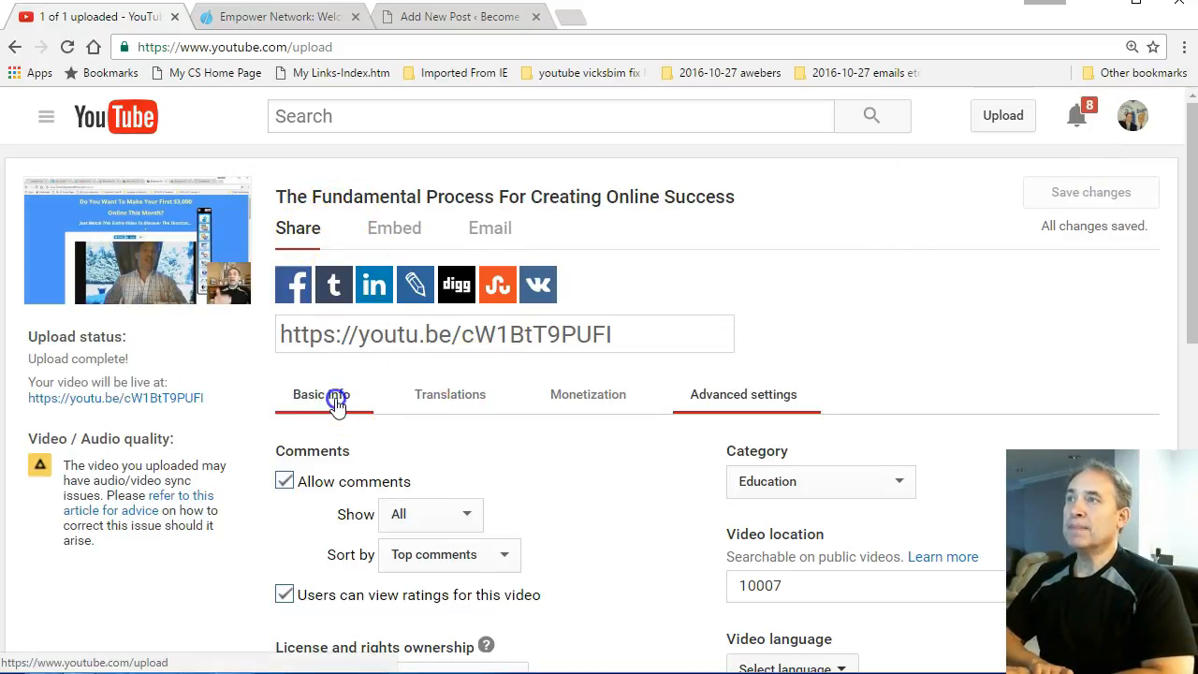
{"action": "left_click", "coordinate": [633, 412]}
{"action": "scroll", "coordinate": [632, 412], "scroll_direction": "down", "scroll_amount": 4}
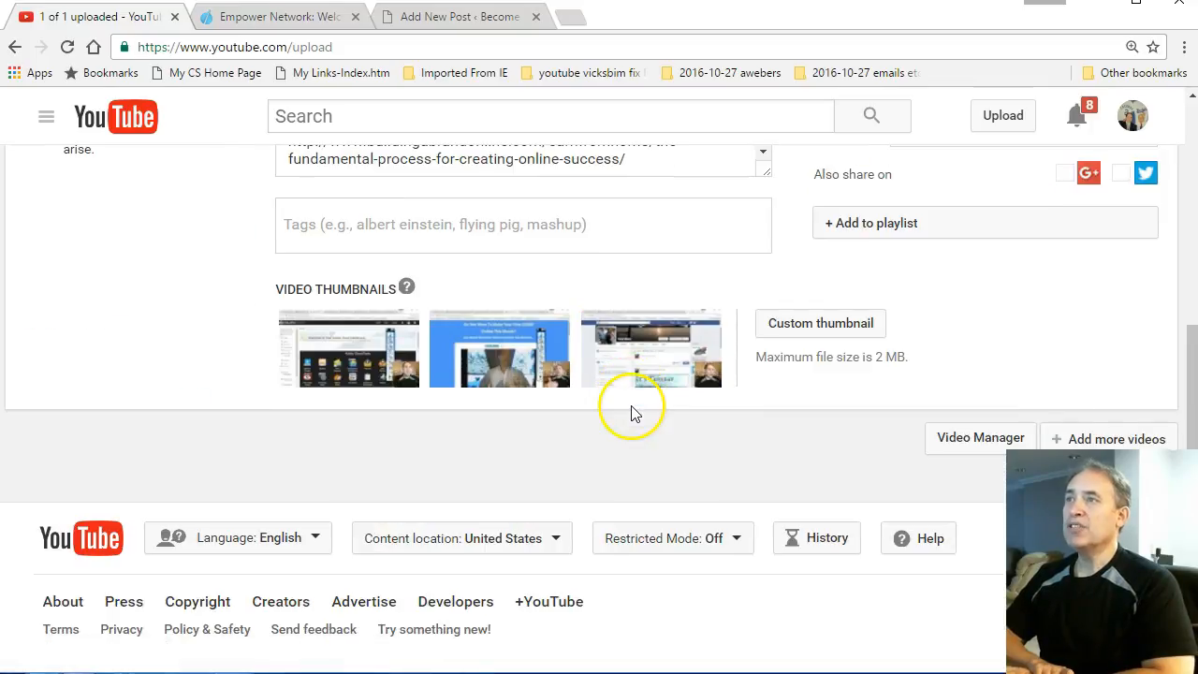
{"action": "mouse_move", "coordinate": [688, 368]}
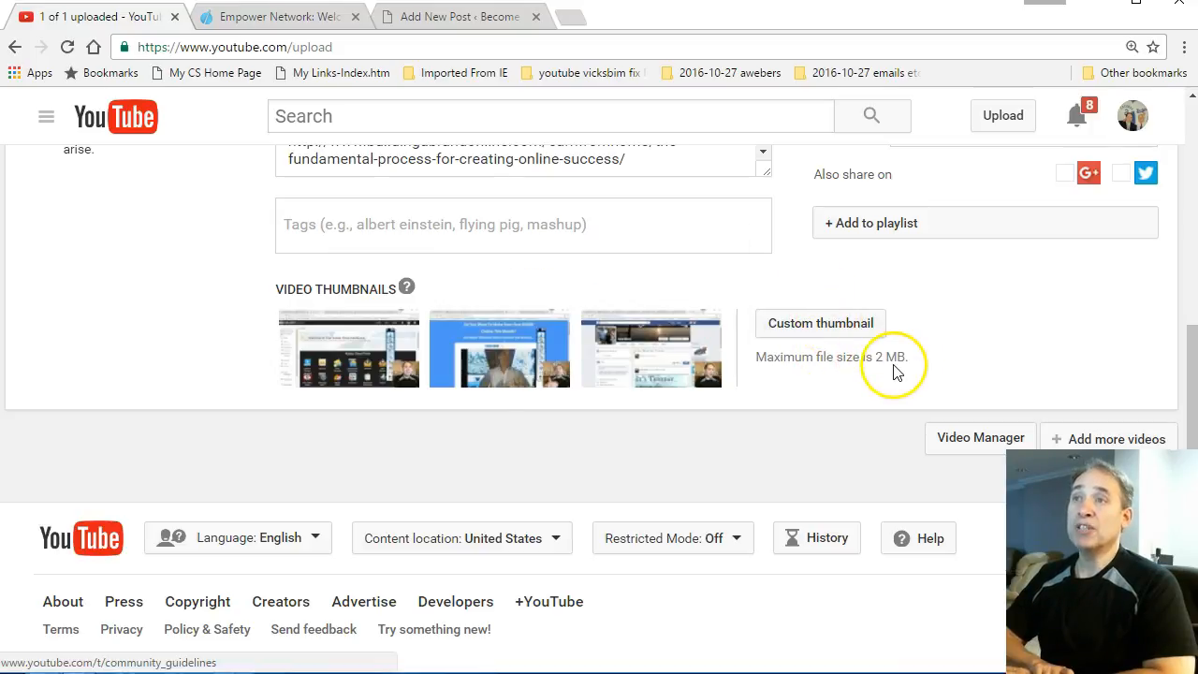
{"action": "mouse_move", "coordinate": [905, 354]}
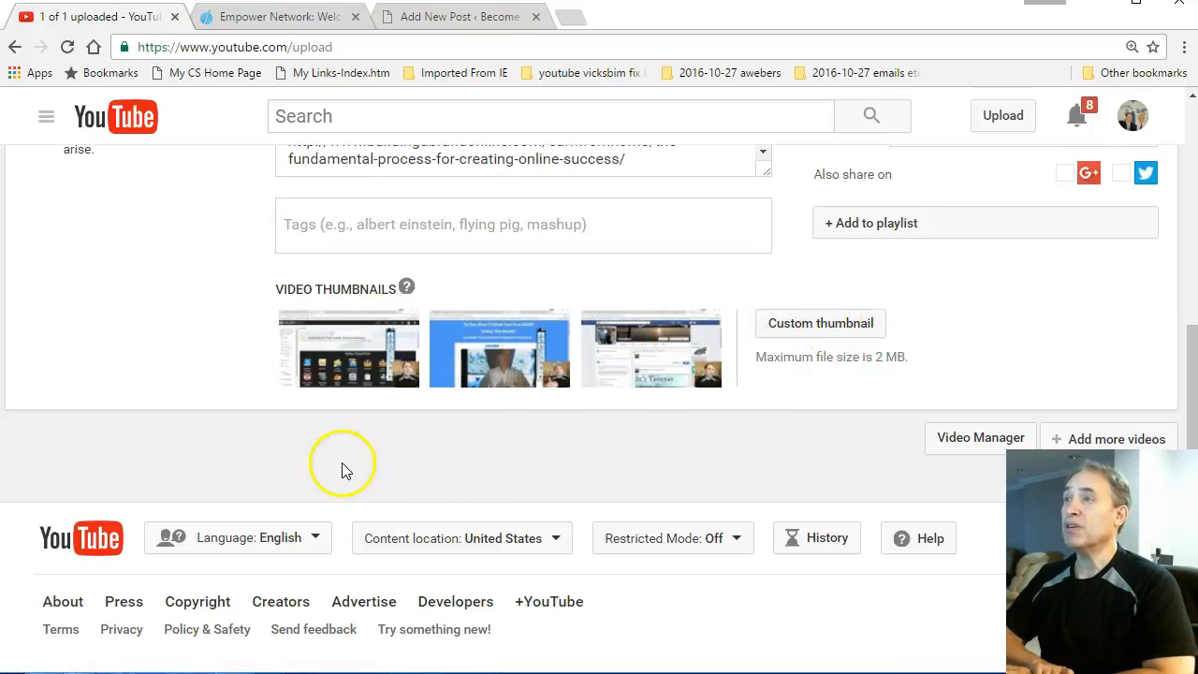
{"action": "mouse_move", "coordinate": [530, 373]}
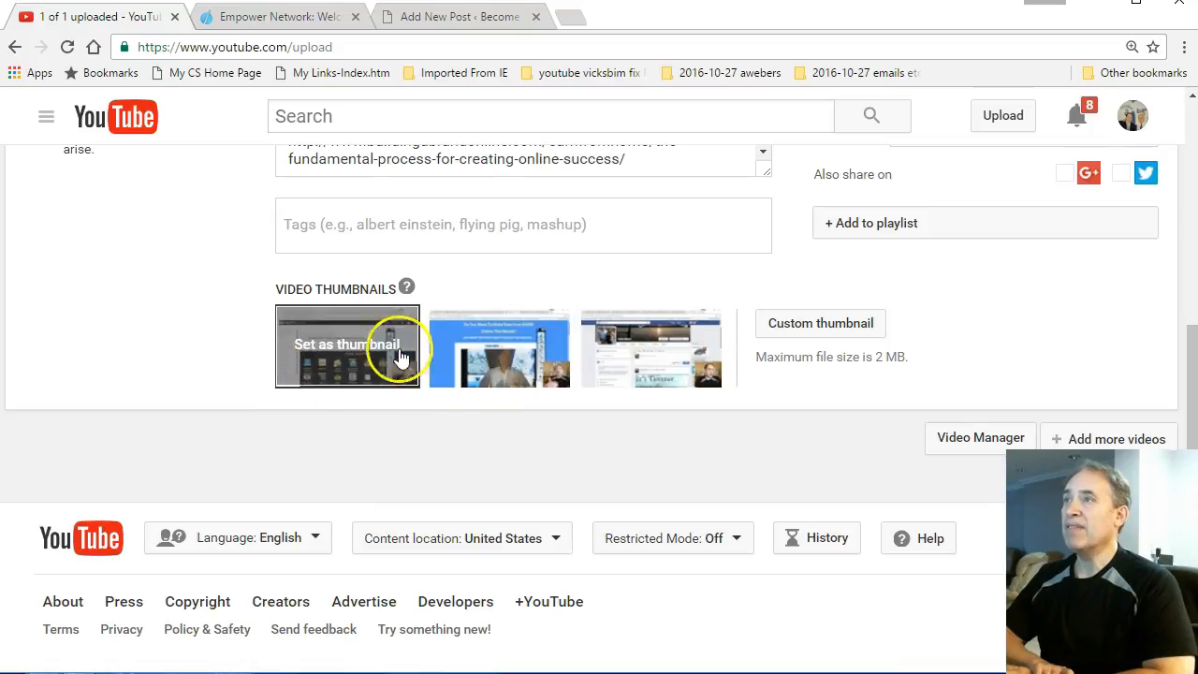
{"action": "left_click", "coordinate": [320, 361]}
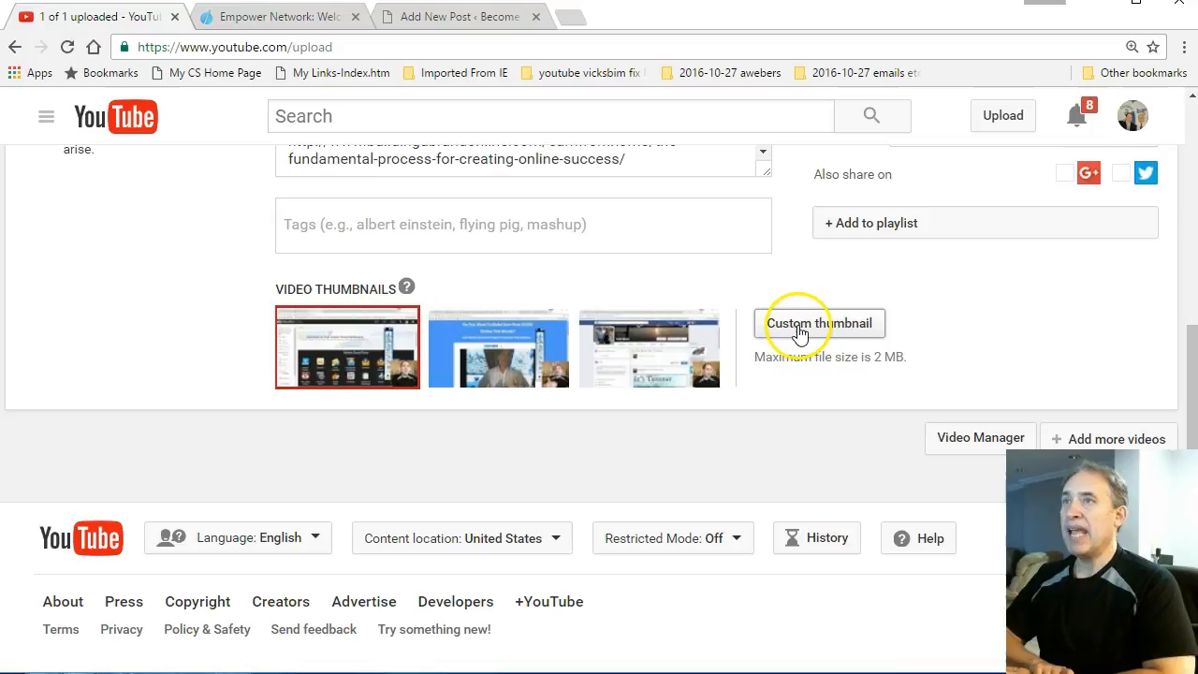
{"action": "scroll", "coordinate": [863, 407], "scroll_direction": "up", "scroll_amount": 2}
{"action": "scroll", "coordinate": [863, 407], "scroll_direction": "up", "scroll_amount": 2}
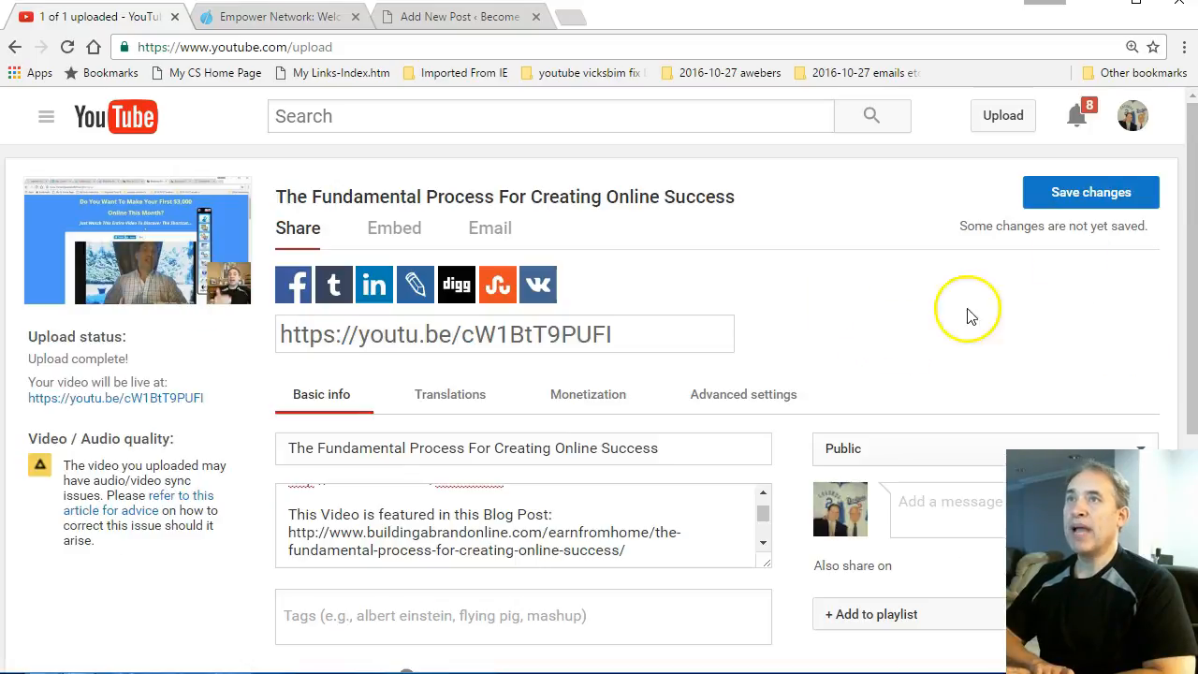
{"action": "left_click", "coordinate": [1135, 192]}
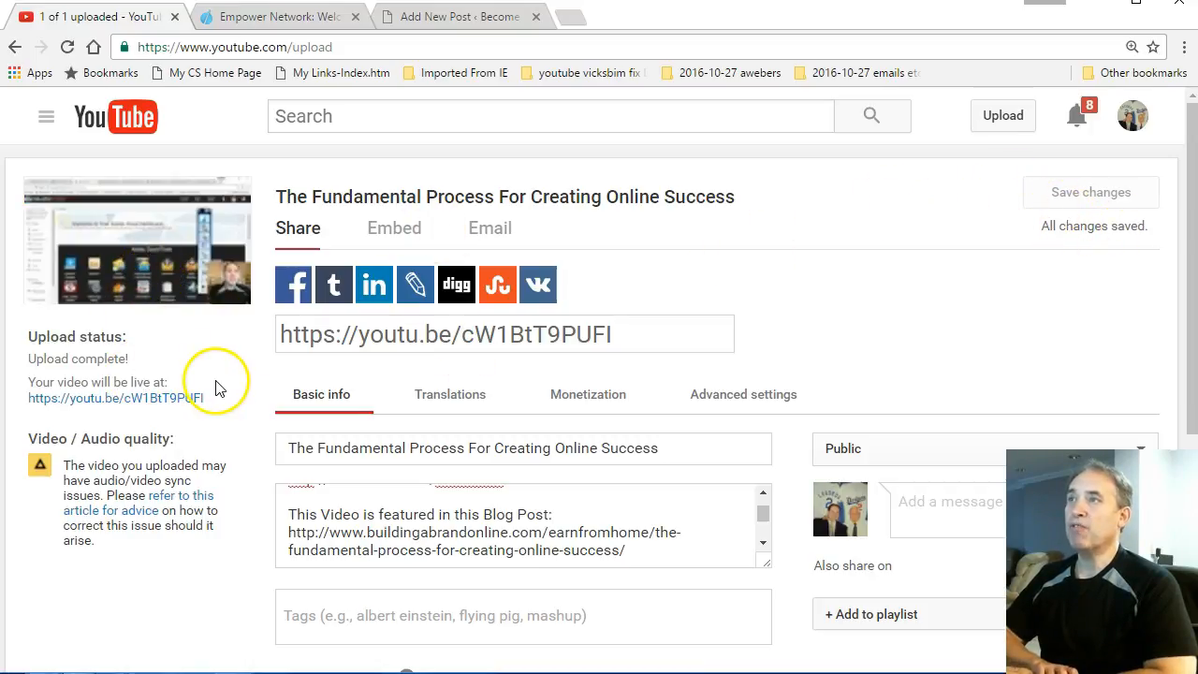
- Show the video's embed code and expand its preview and embedding options
{"action": "left_click", "coordinate": [394, 238]}
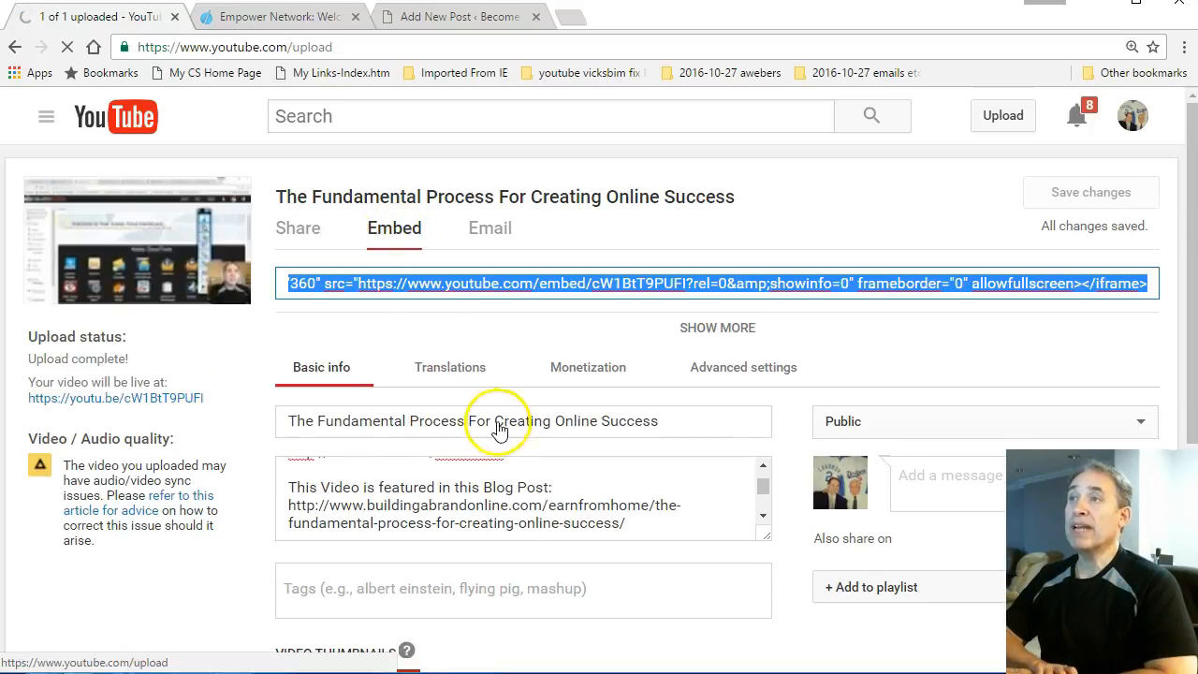
{"action": "scroll", "coordinate": [458, 304], "scroll_direction": "down", "scroll_amount": 1}
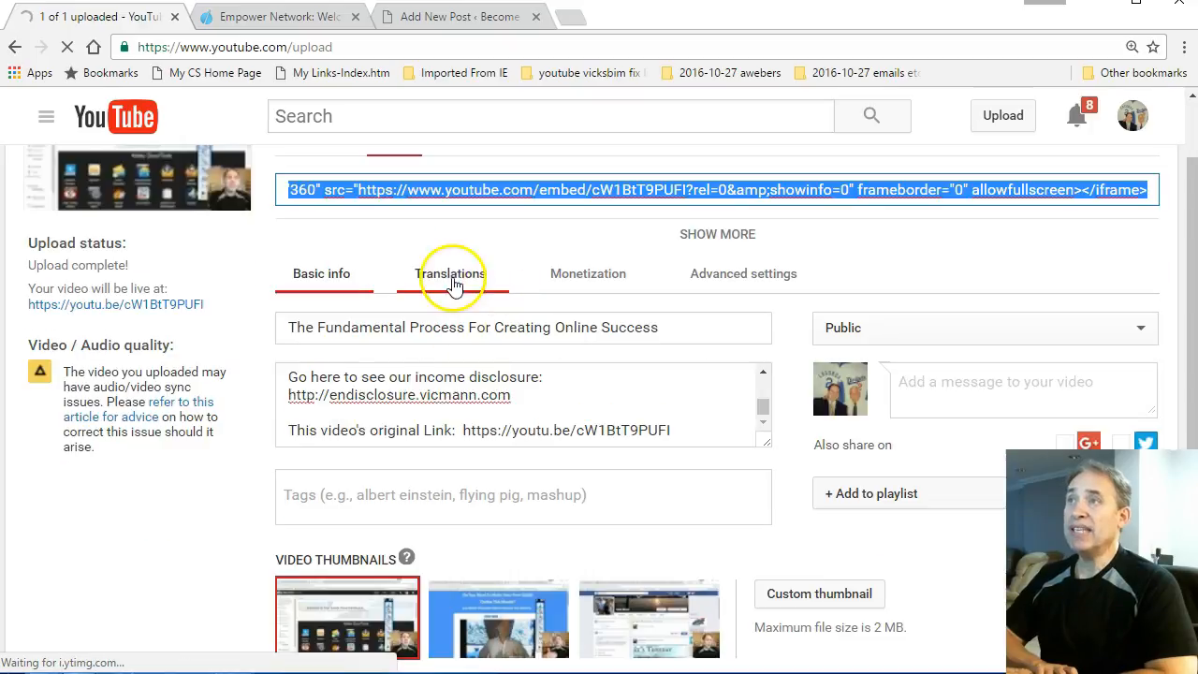
{"action": "scroll", "coordinate": [519, 361], "scroll_direction": "down", "scroll_amount": 1}
{"action": "scroll", "coordinate": [516, 291], "scroll_direction": "up", "scroll_amount": 1}
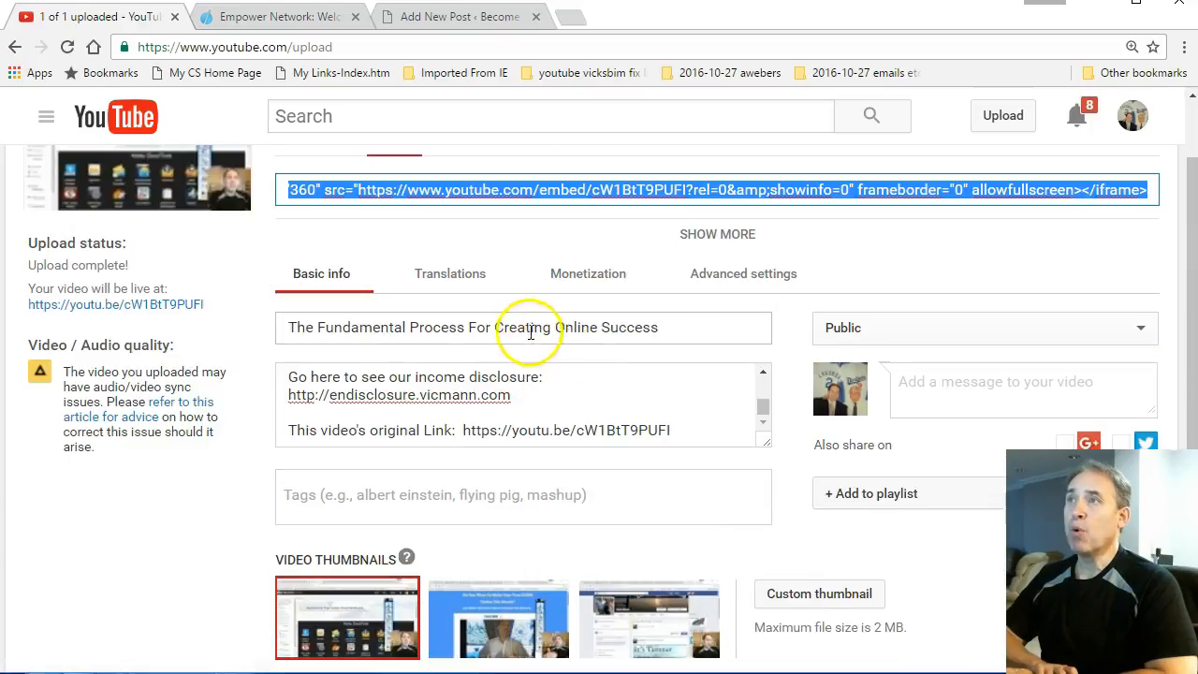
{"action": "scroll", "coordinate": [478, 299], "scroll_direction": "up", "scroll_amount": 1}
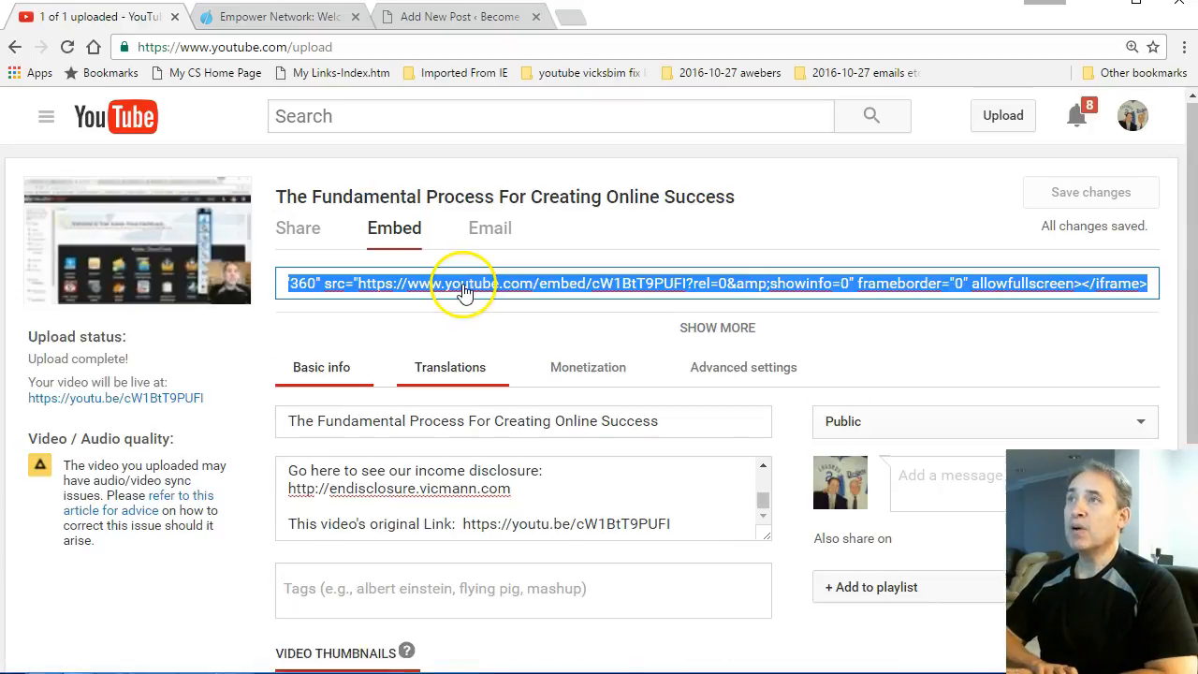
{"action": "left_click", "coordinate": [711, 326]}
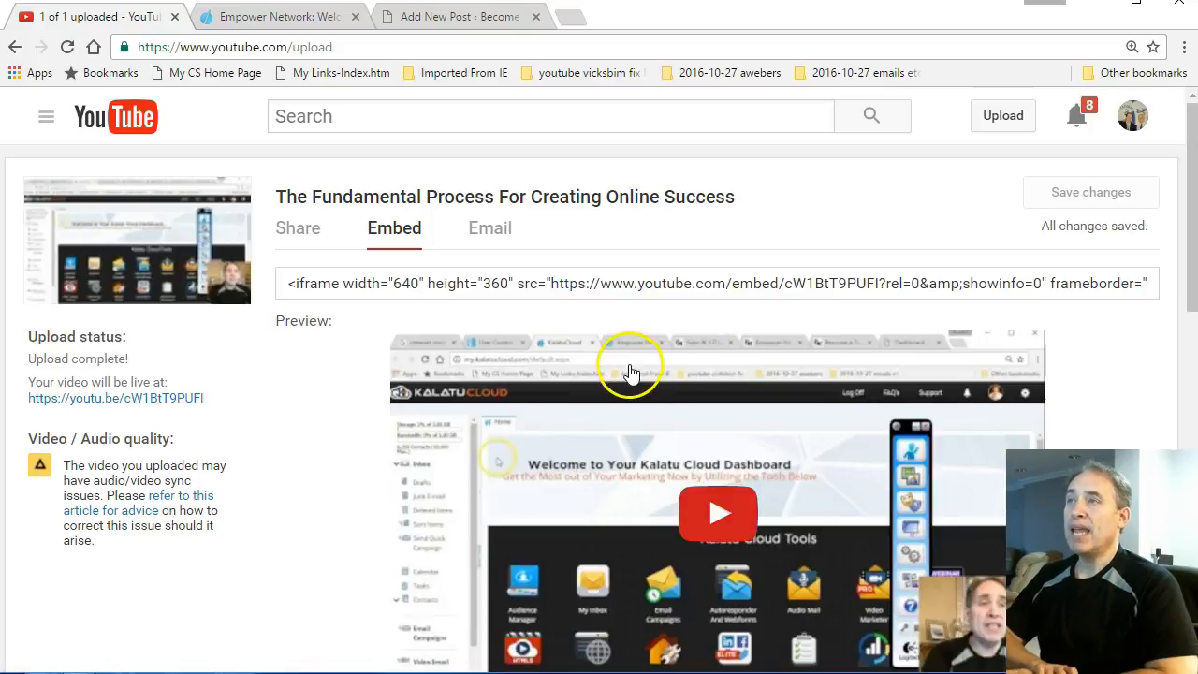
- Review the embed options, including the available video sizes, suggested videos, player controls and video title settings
{"action": "scroll", "coordinate": [630, 367], "scroll_direction": "down", "scroll_amount": 2}
{"action": "scroll", "coordinate": [630, 372], "scroll_direction": "up", "scroll_amount": 1}
{"action": "scroll", "coordinate": [361, 375], "scroll_direction": "down", "scroll_amount": 2}
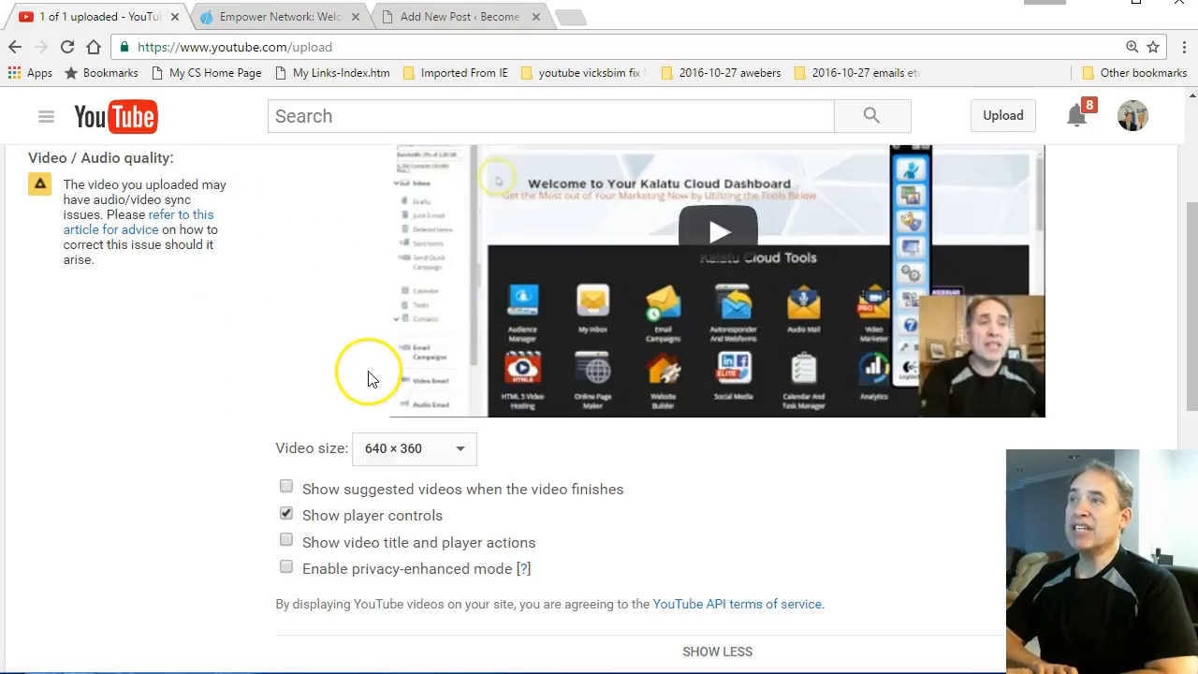
{"action": "left_click", "coordinate": [459, 448]}
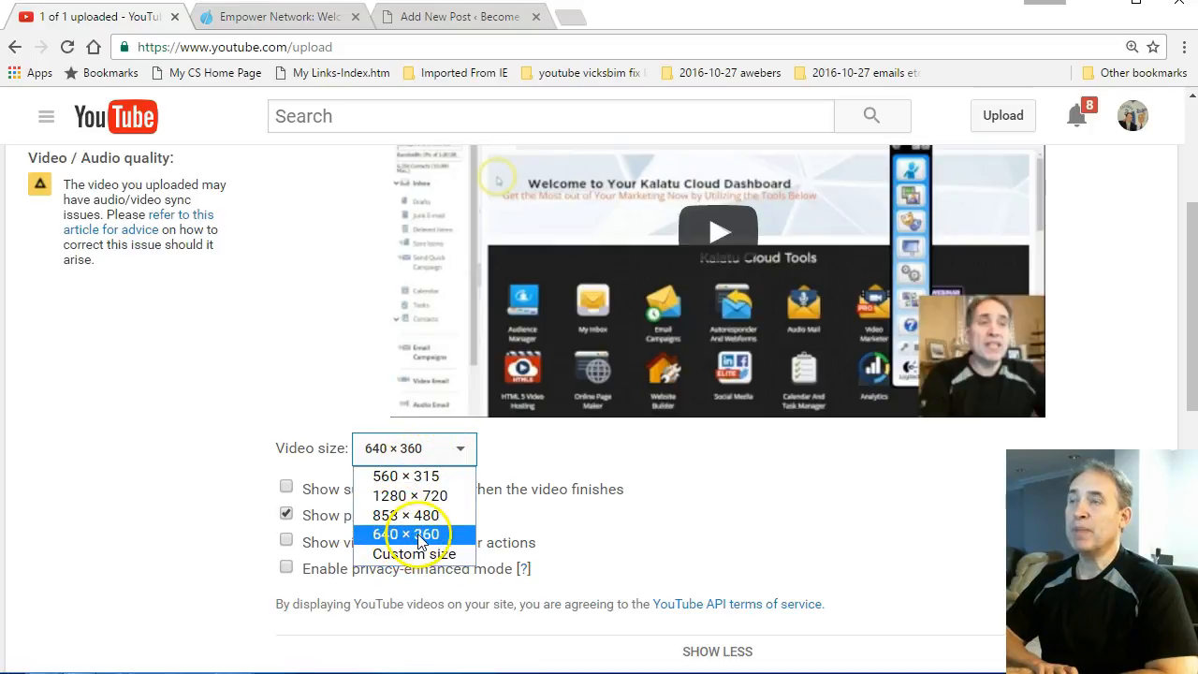
{"action": "left_click", "coordinate": [518, 524]}
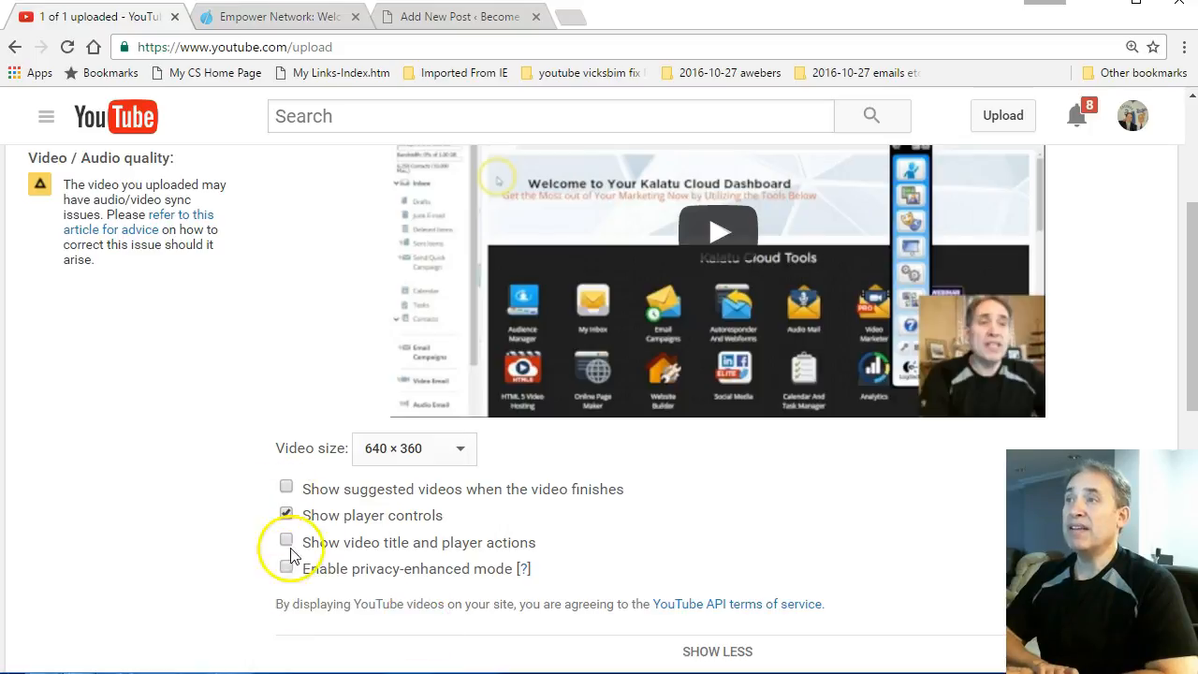
{"action": "scroll", "coordinate": [334, 552], "scroll_direction": "up", "scroll_amount": 3}
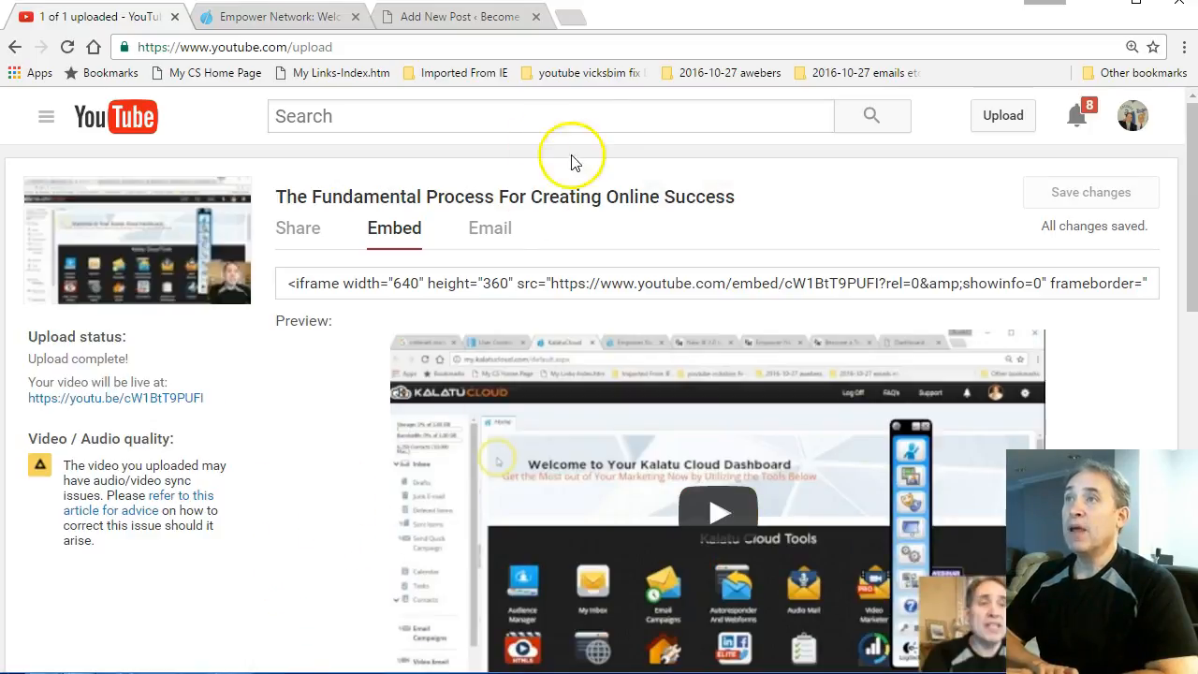
- Switch to the Add New Post page and paste the copied template post's HTML code after the title line in the text editor
{"action": "left_click", "coordinate": [432, 32]}
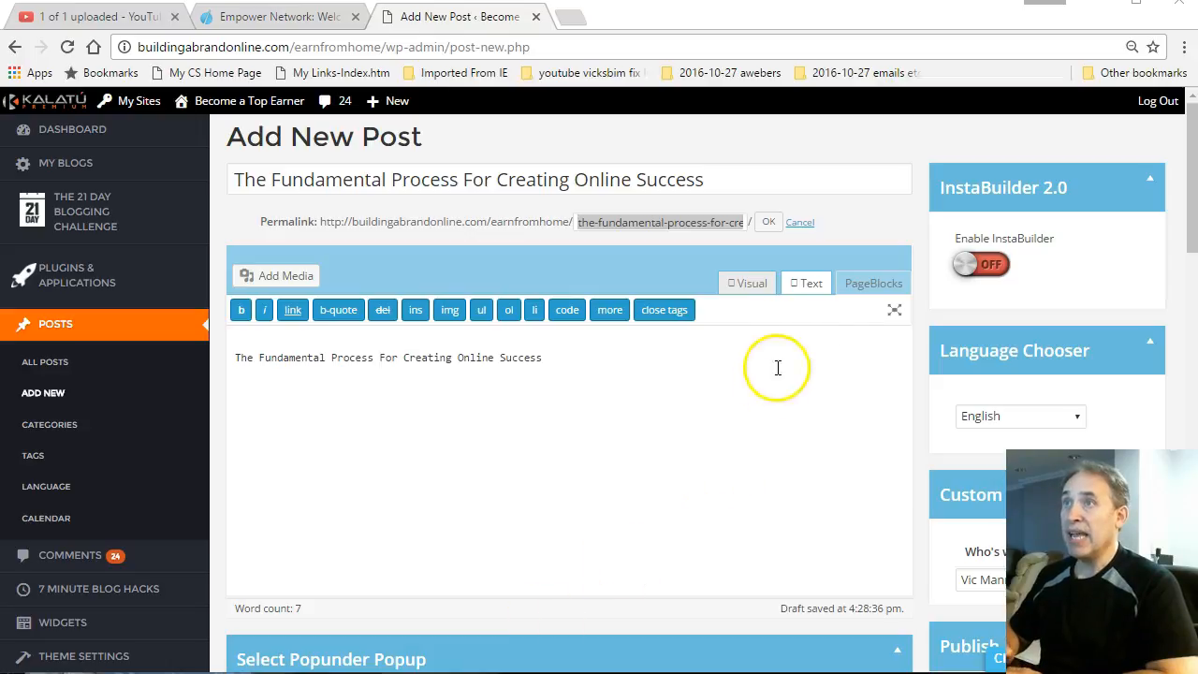
{"action": "left_click", "coordinate": [811, 283]}
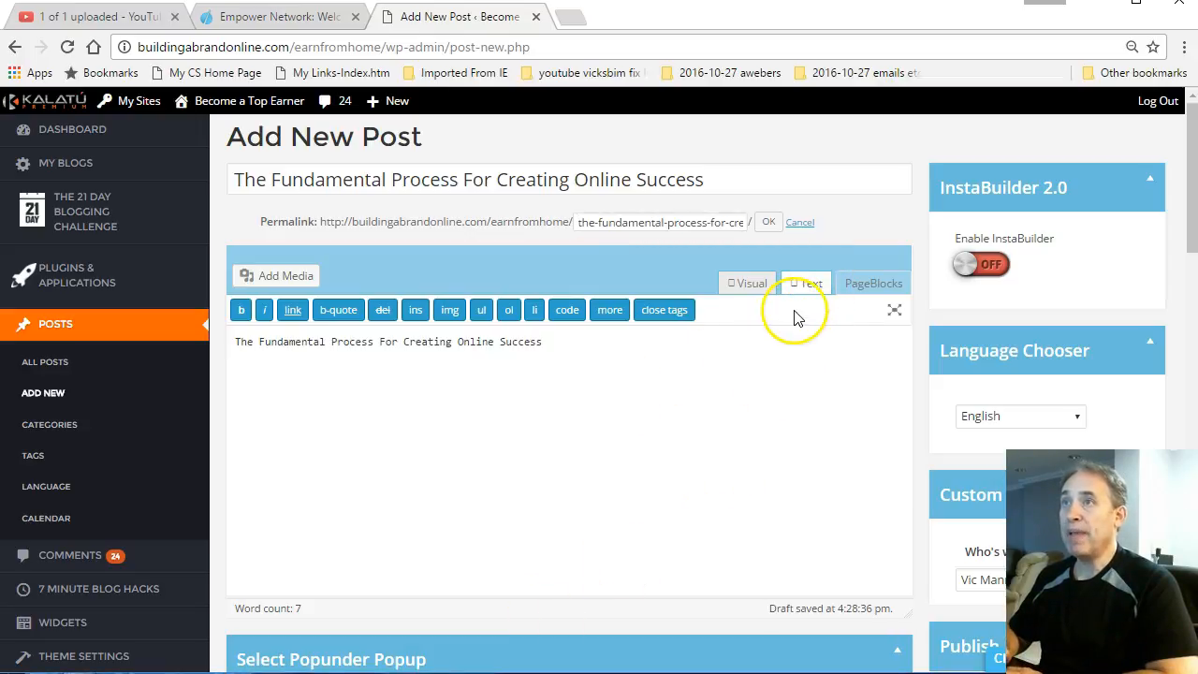
{"action": "left_click", "coordinate": [646, 368]}
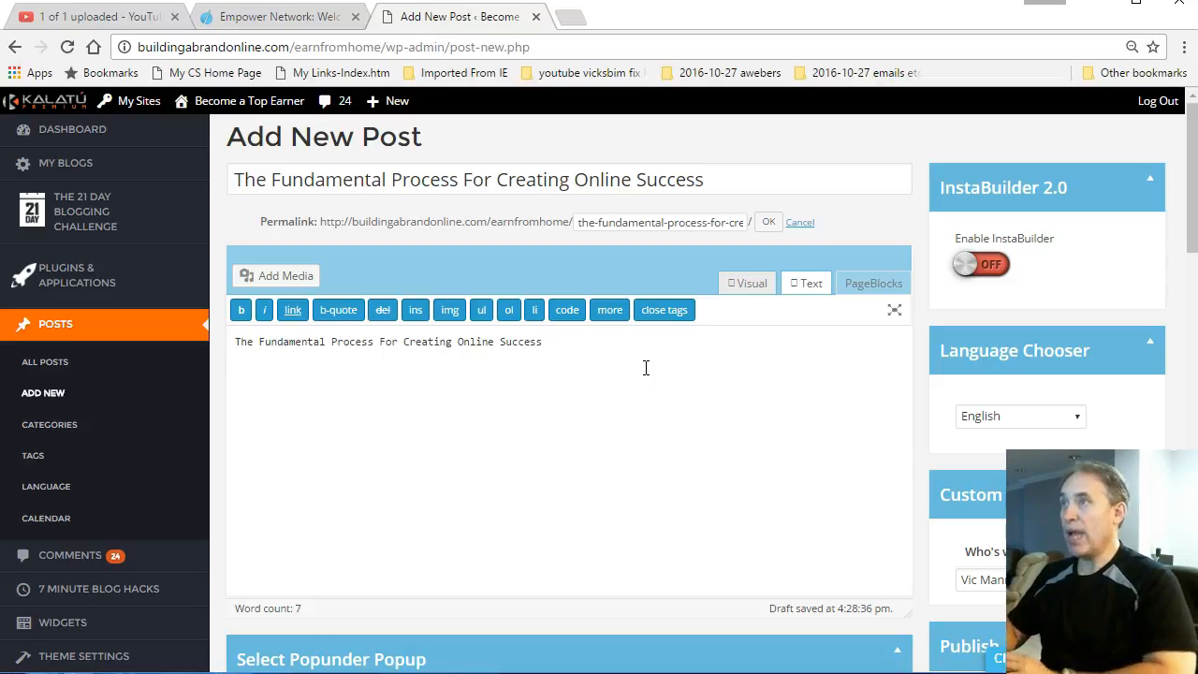
{"action": "key", "text": "ctrl+v"}
{"action": "scroll", "coordinate": [750, 290], "scroll_direction": "up", "scroll_amount": 20}
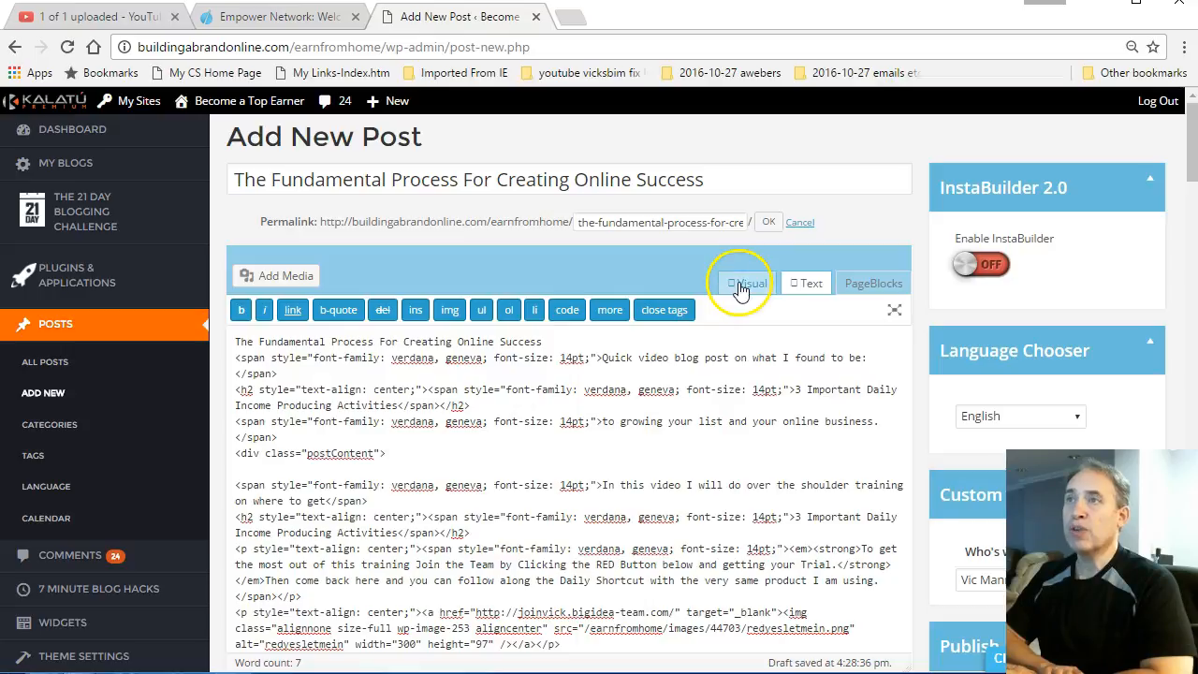
- Cut the line "The Fundamental Process For Creating Online Success" from the top of the post body in the visual editor
{"action": "left_click", "coordinate": [747, 283]}
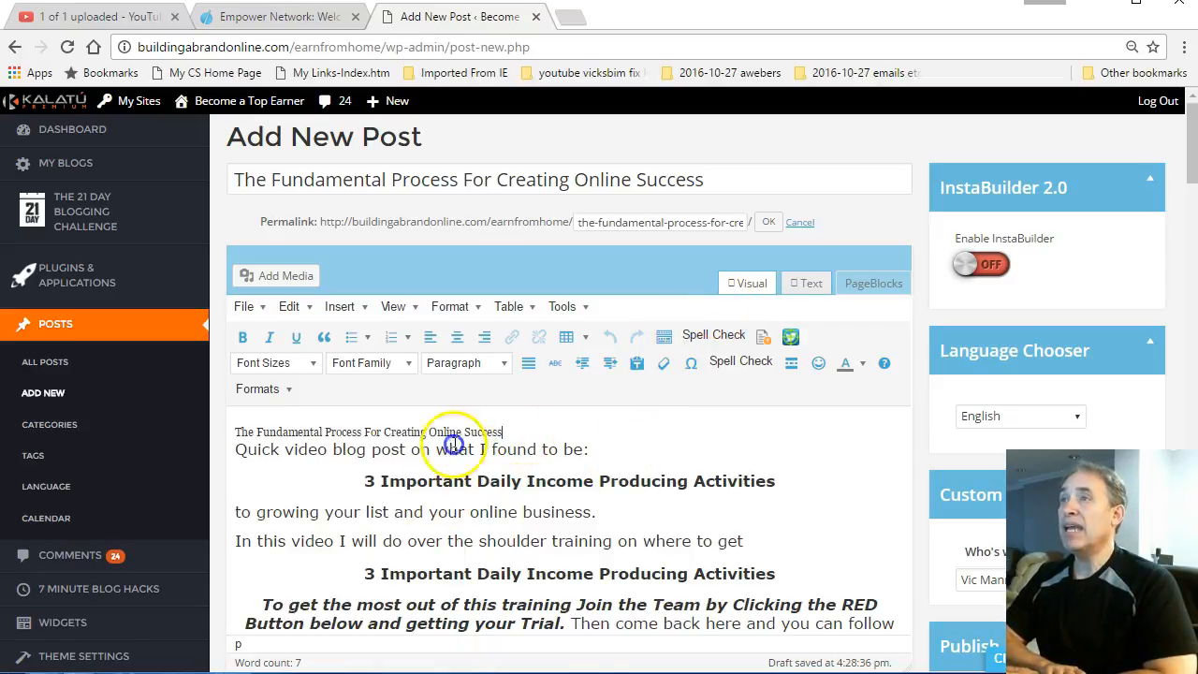
{"action": "left_click", "coordinate": [246, 421], "text": "shift"}
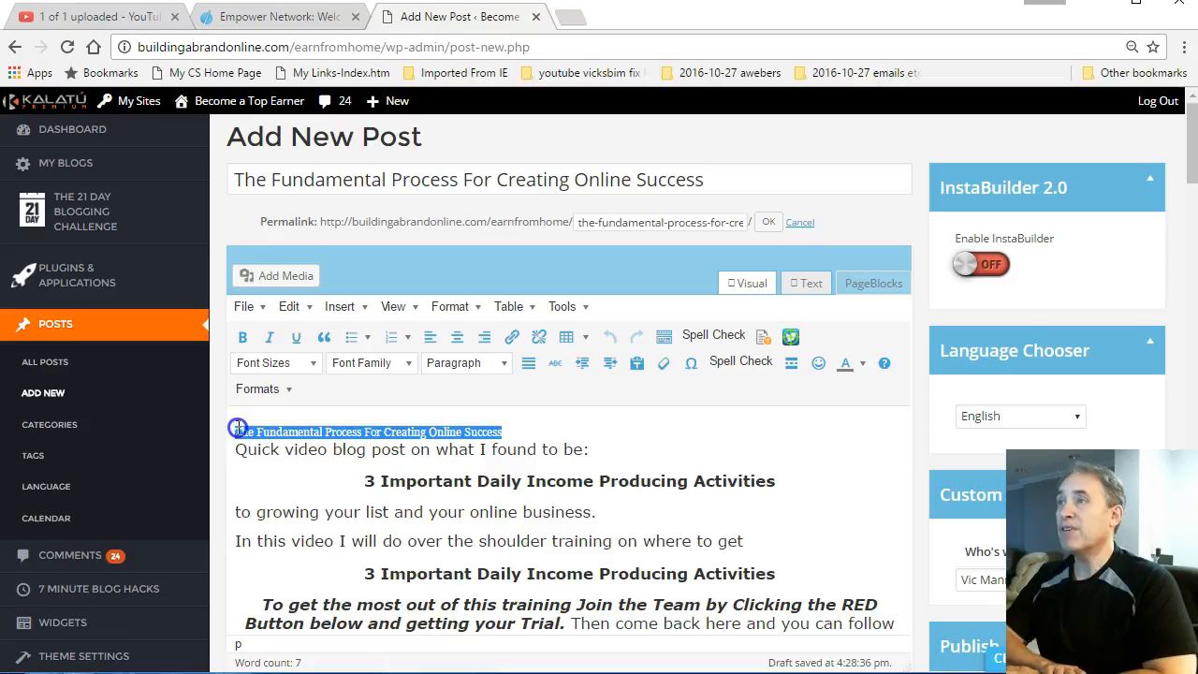
{"action": "right_click", "coordinate": [254, 427]}
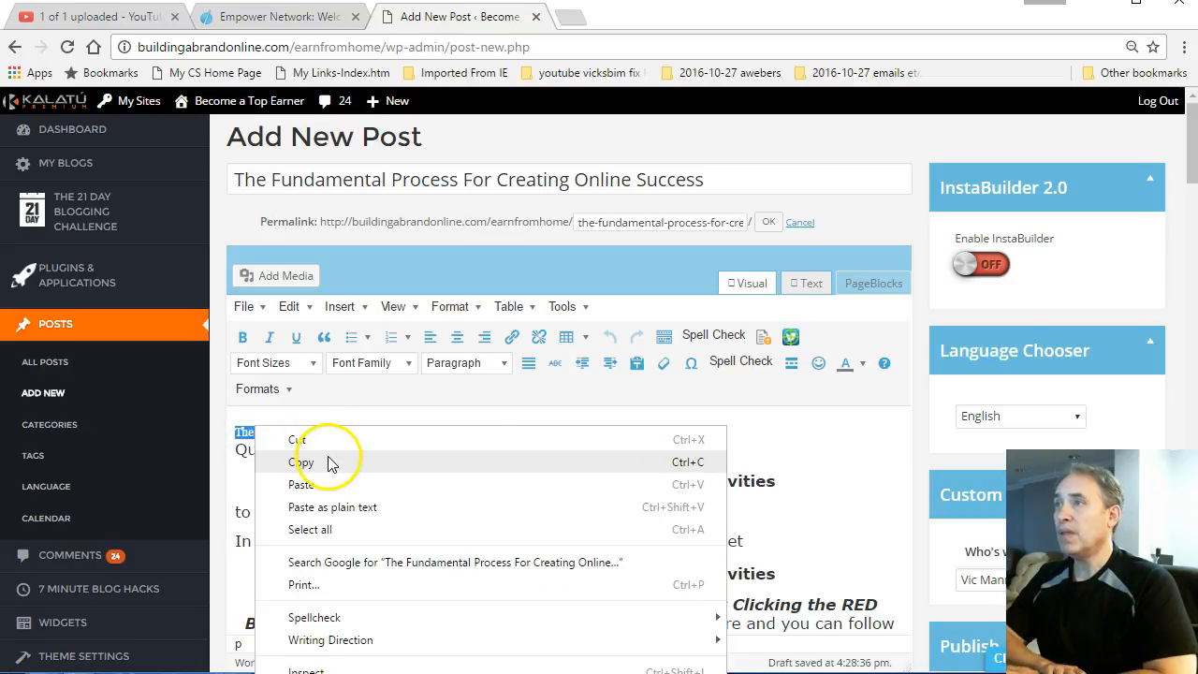
{"action": "left_click", "coordinate": [321, 441]}
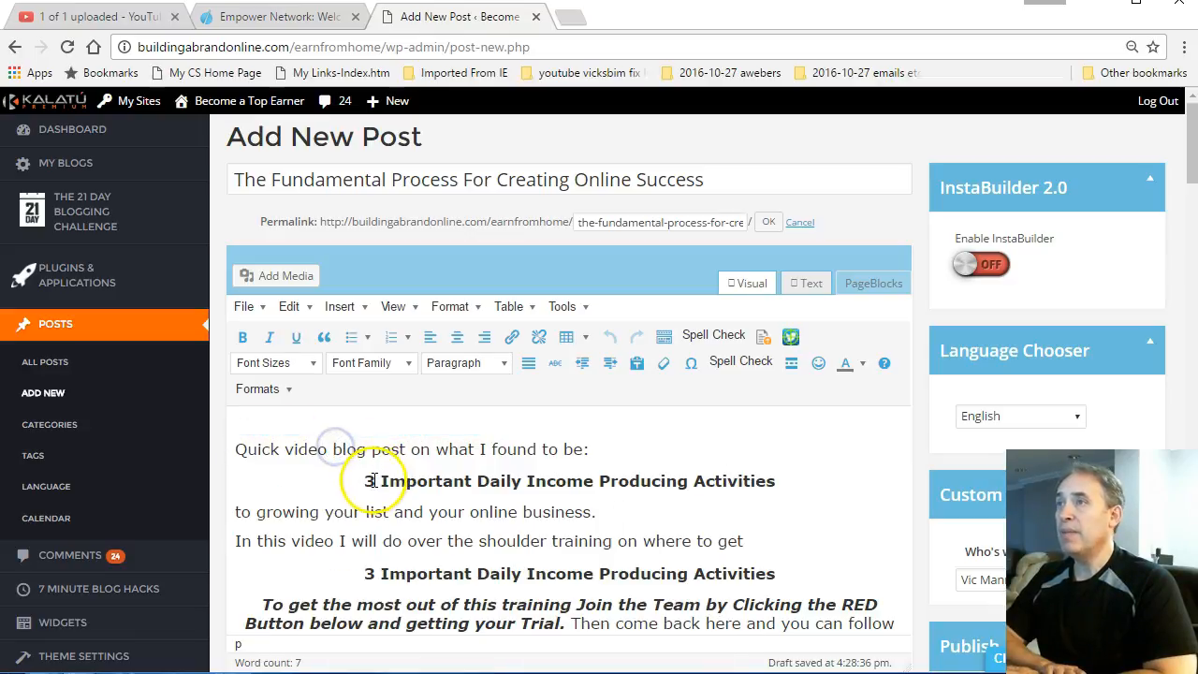
- Replace both "3 Important Daily Income Producing Activities" headings in the post body with the cut title line
{"action": "left_click_drag", "start_coordinate": [368, 483], "coordinate": [777, 486]}
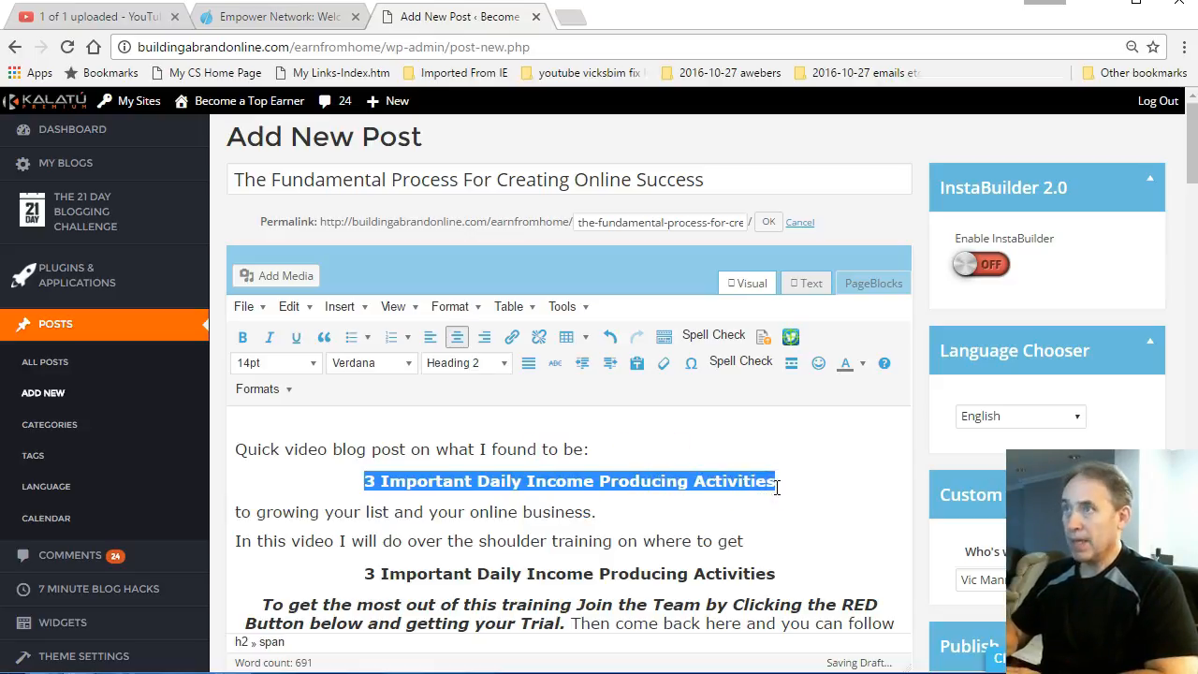
{"action": "key", "text": "ctrl+v"}
{"action": "left_click_drag", "start_coordinate": [364, 573], "coordinate": [778, 565]}
{"action": "left_click", "coordinate": [668, 579]}
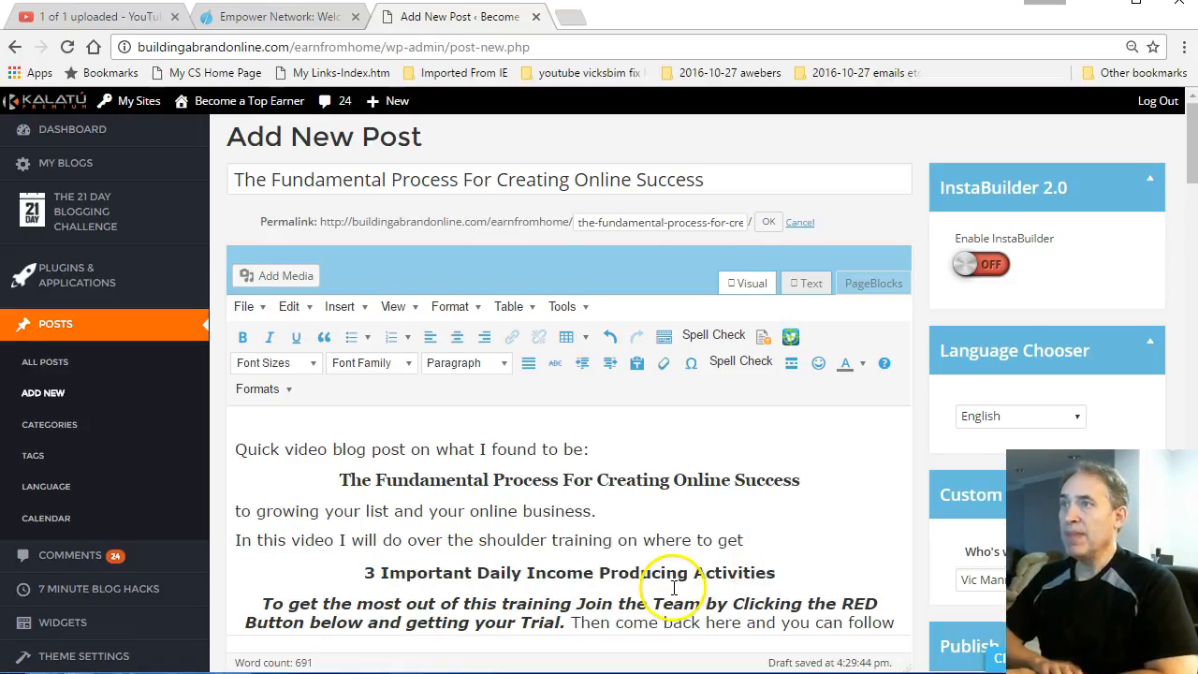
- Search the post's HTML code for the ~~ placeholder
{"action": "scroll", "coordinate": [674, 588], "scroll_direction": "down", "scroll_amount": 3}
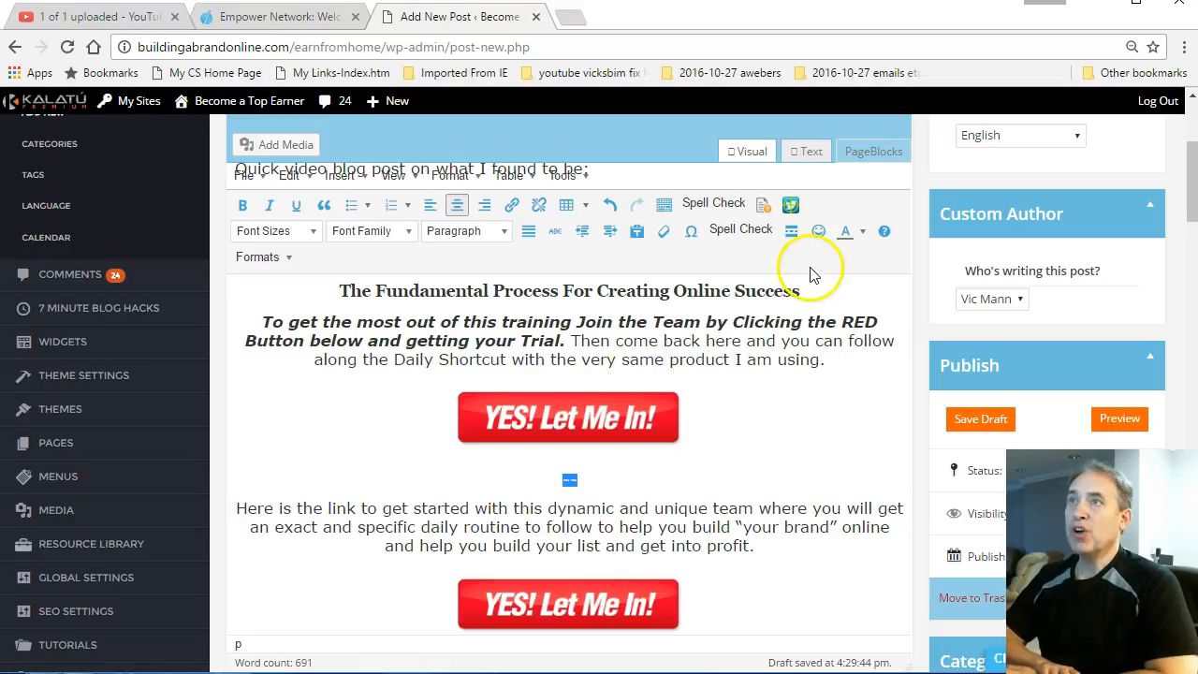
{"action": "left_click", "coordinate": [808, 154]}
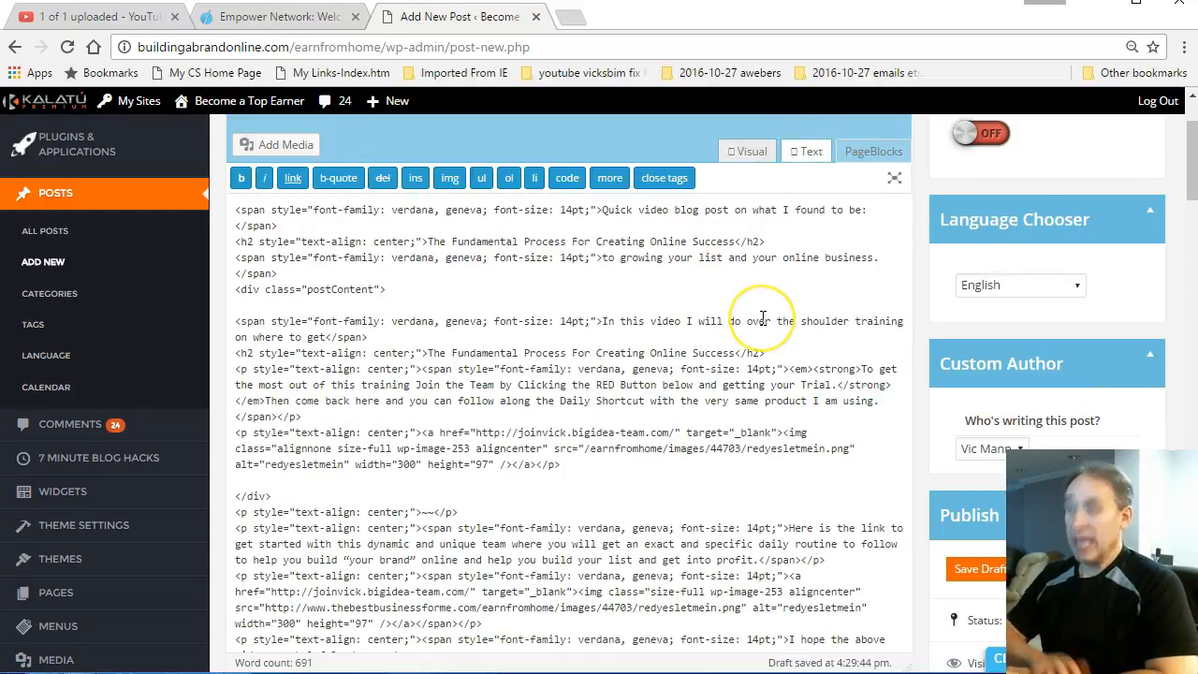
{"action": "key", "text": "ctrl+f"}
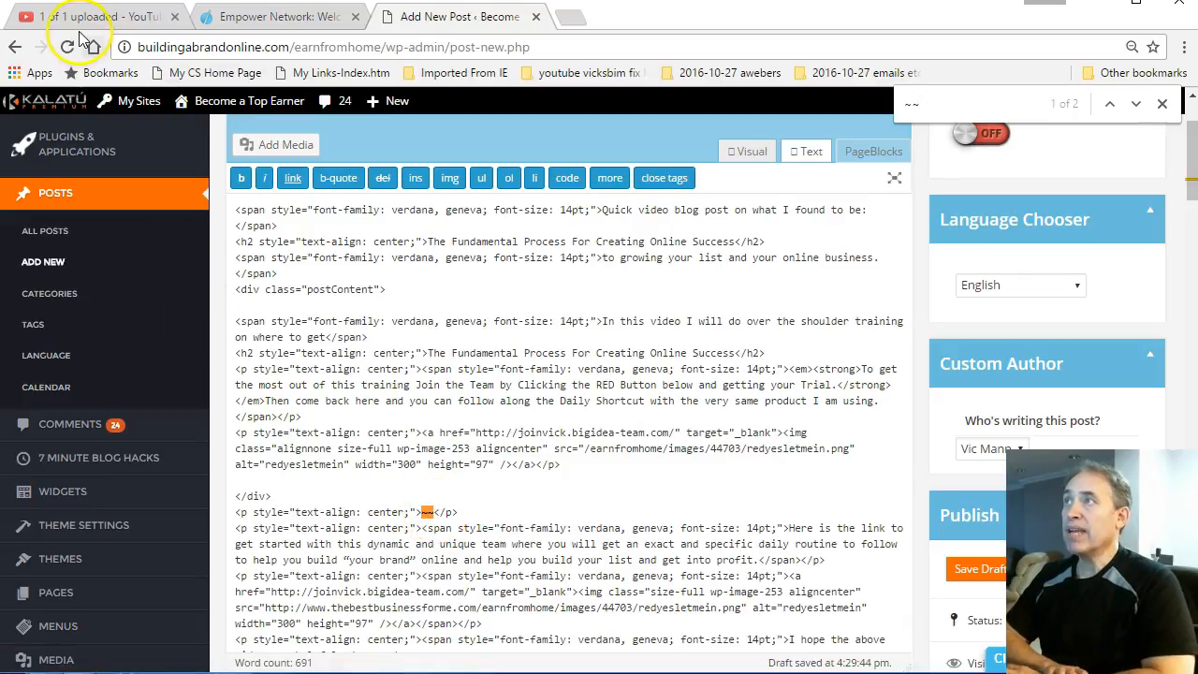
- Switch to the YouTube upload page and copy the video's full embed code
{"action": "left_click", "coordinate": [142, 16]}
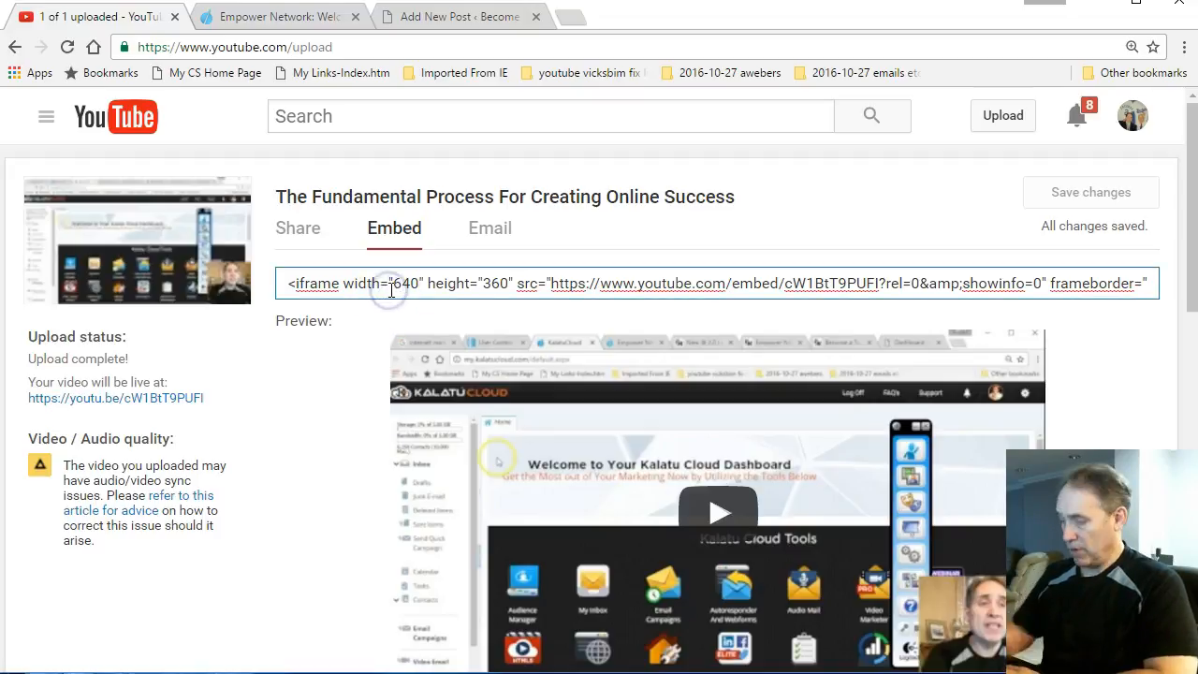
{"action": "left_click", "coordinate": [391, 290]}
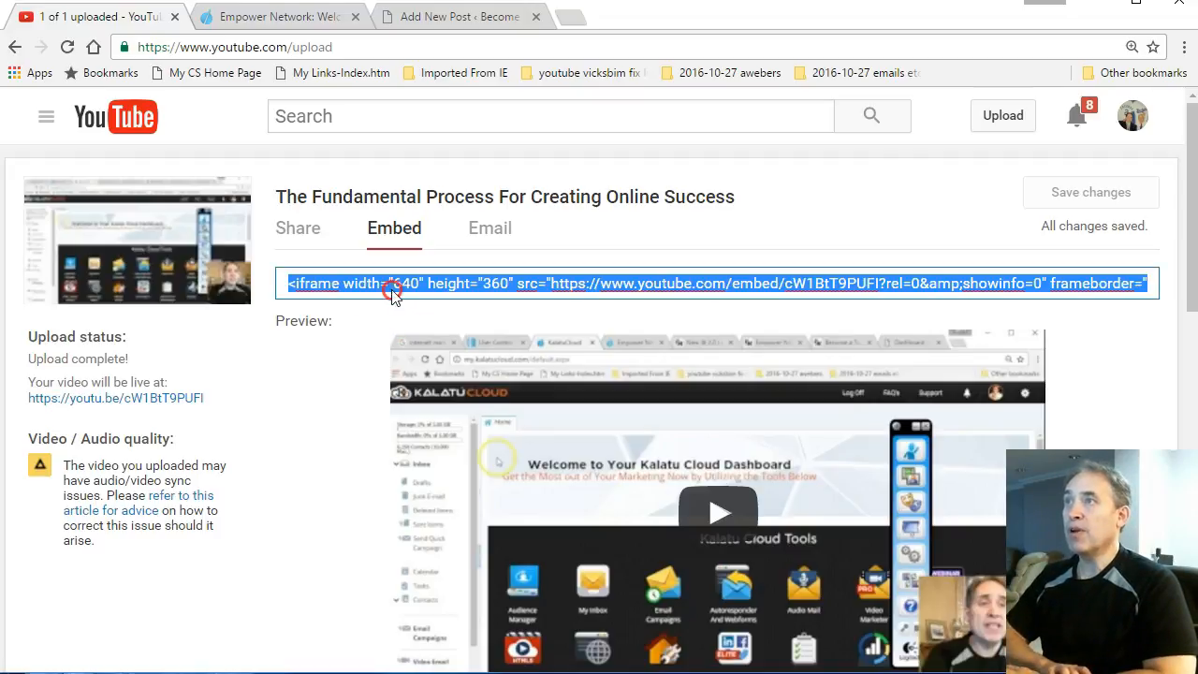
{"action": "right_click", "coordinate": [393, 293]}
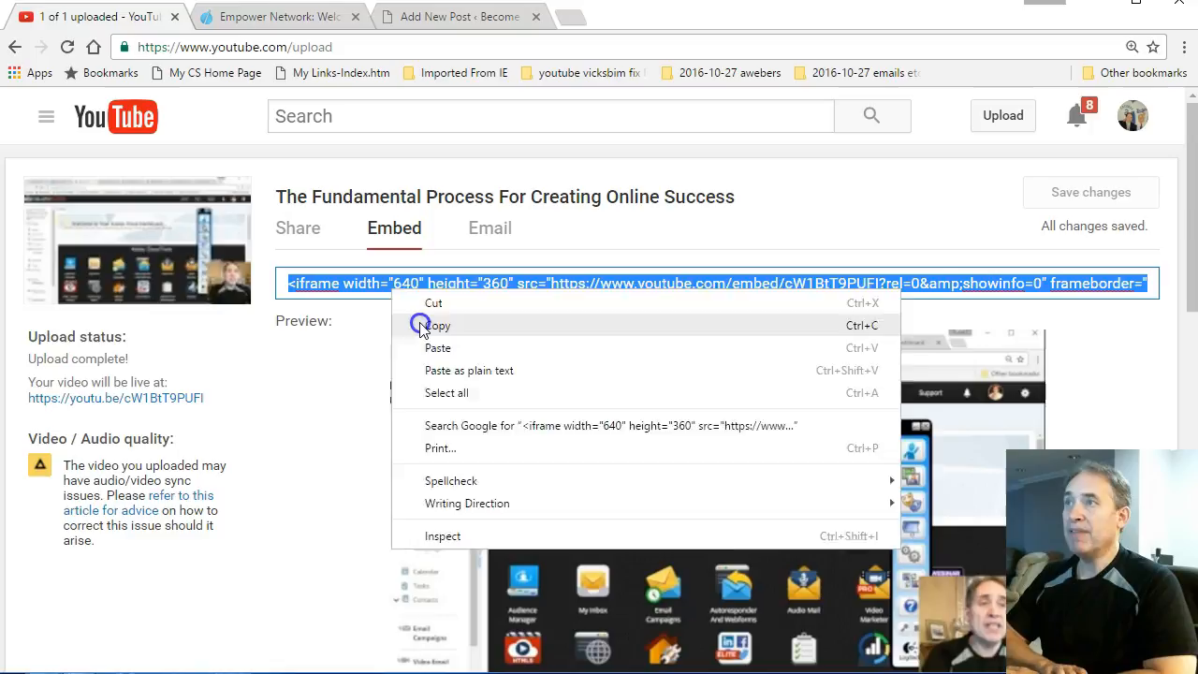
{"action": "left_click", "coordinate": [433, 326]}
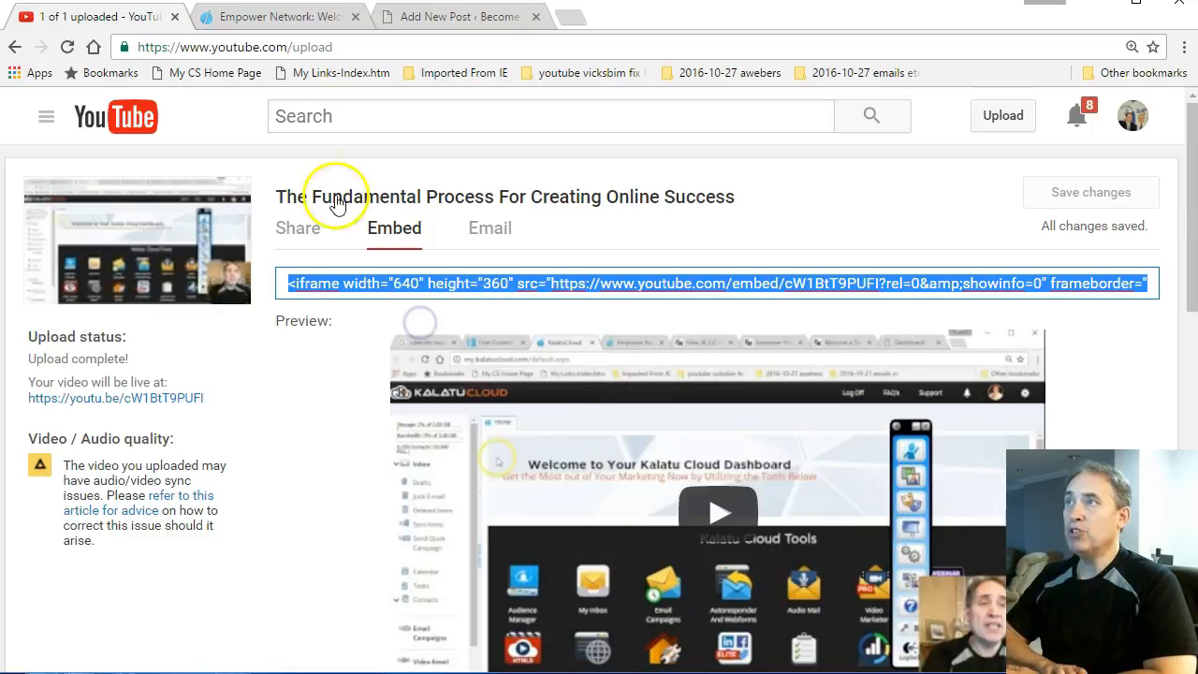
- Return to the Add New Post page and replace the first ~~ placeholder in the HTML code with the copied video embed code
{"action": "left_click", "coordinate": [430, 16]}
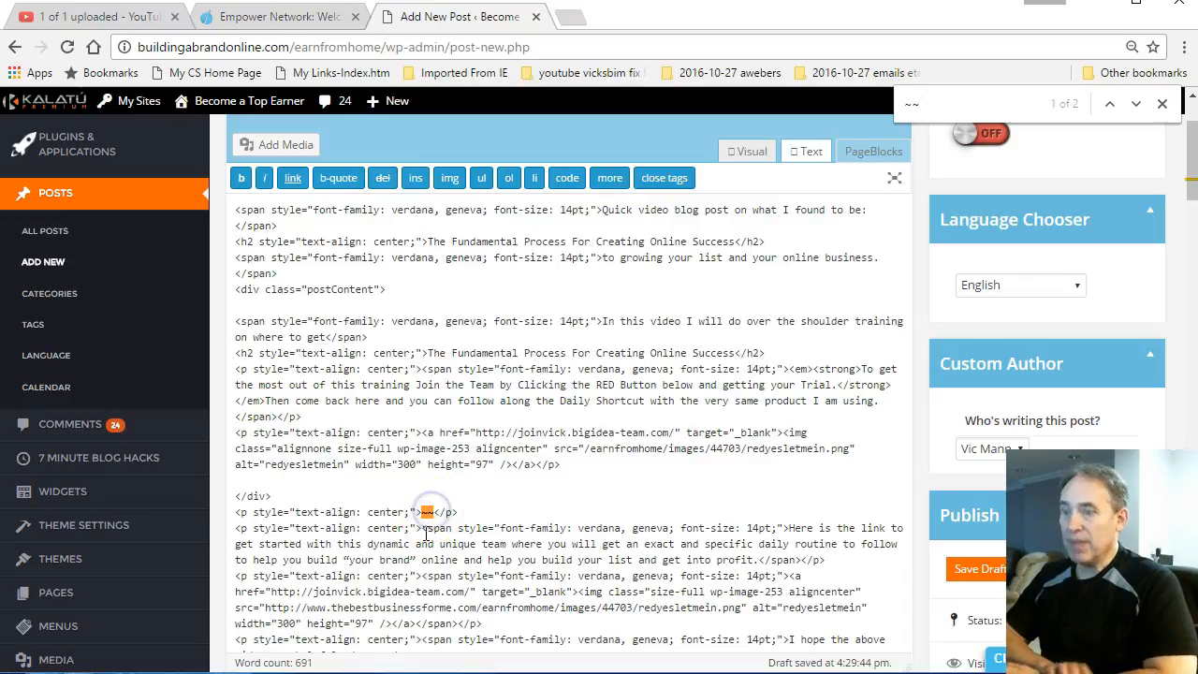
{"action": "key", "text": "Delete"}
{"action": "left_click", "coordinate": [419, 511]}
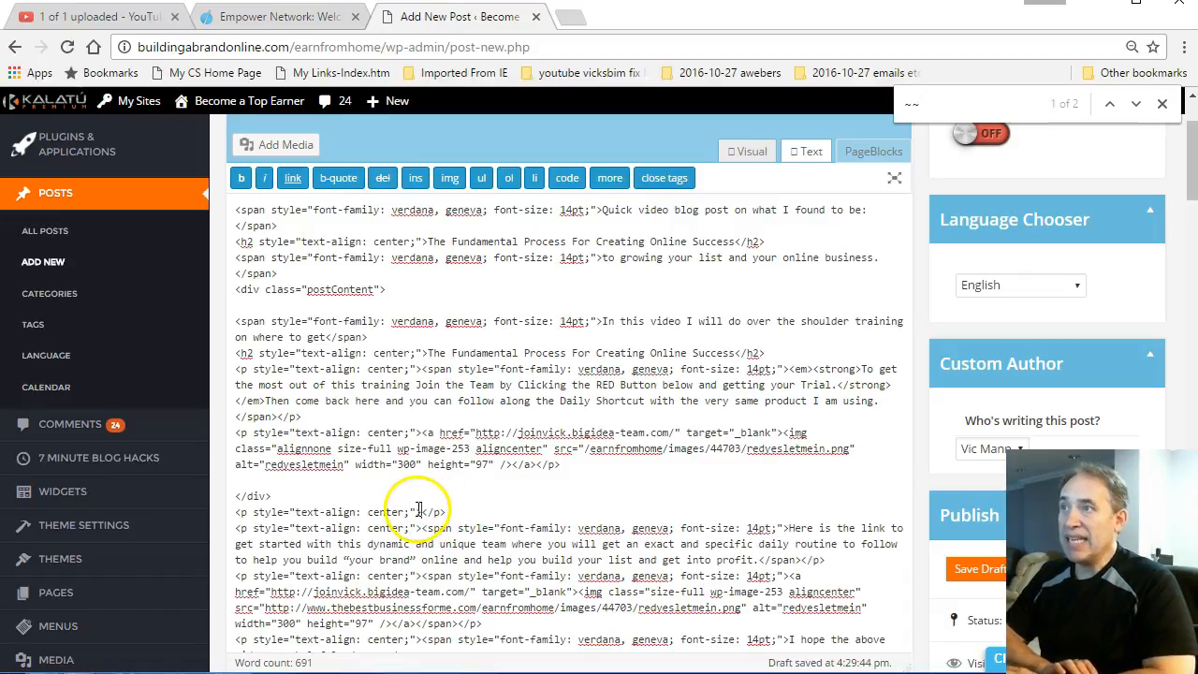
{"action": "right_click", "coordinate": [418, 514]}
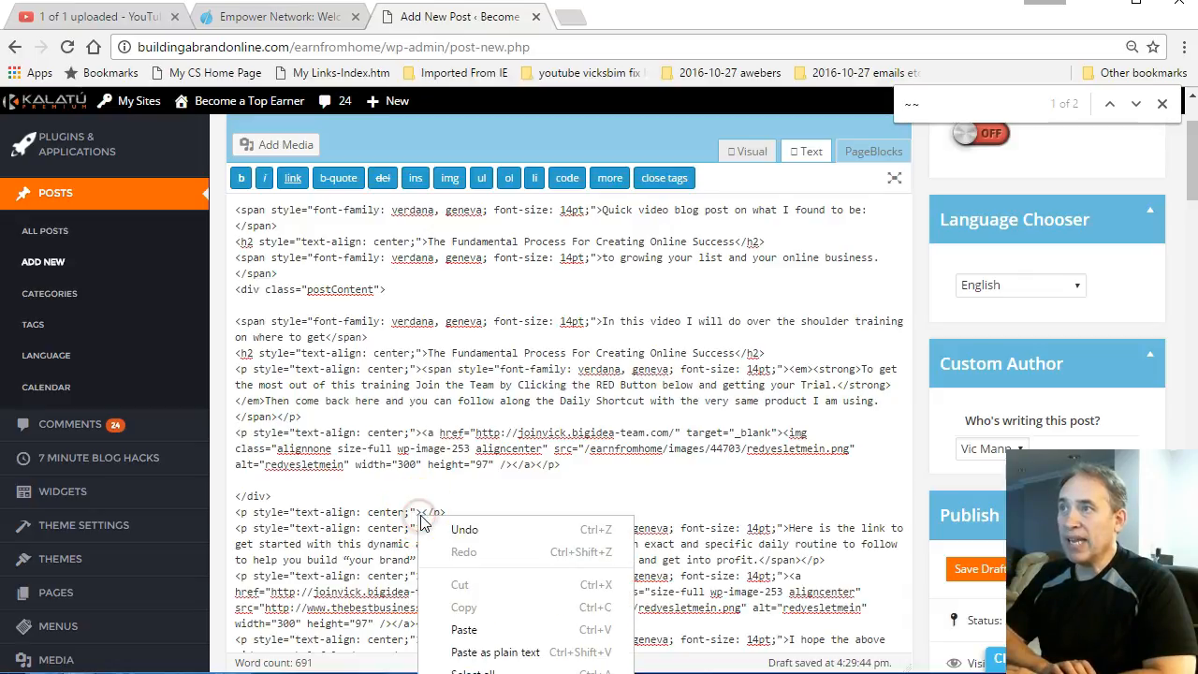
{"action": "left_click", "coordinate": [433, 486]}
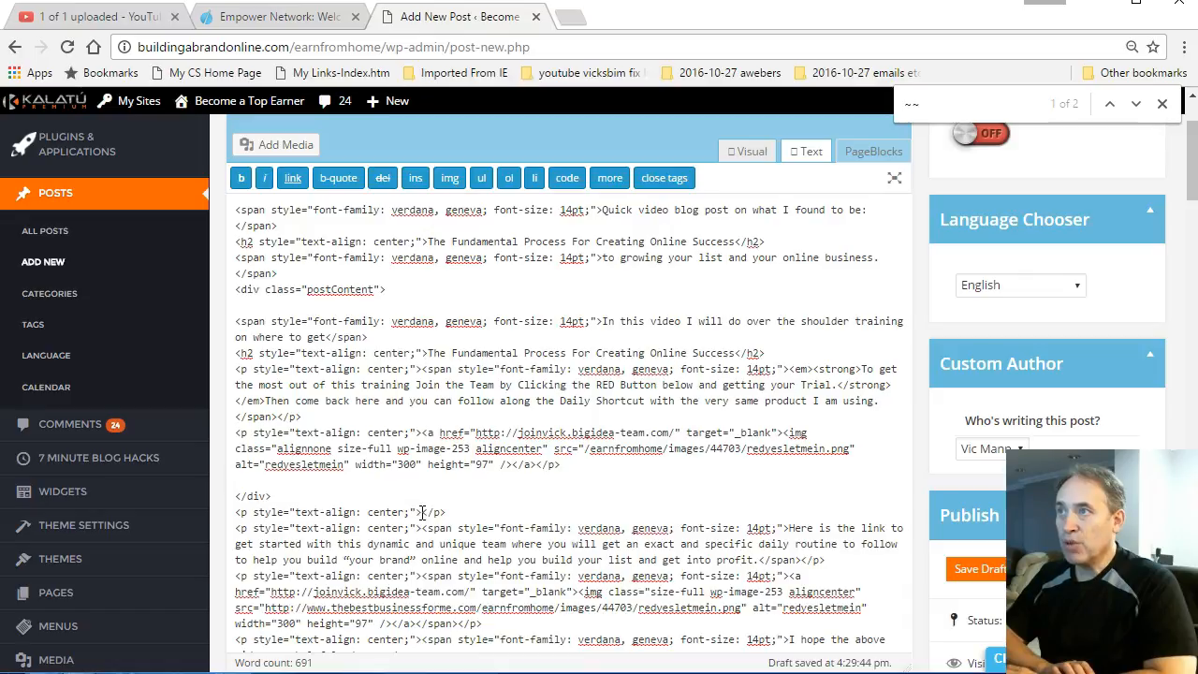
{"action": "right_click", "coordinate": [421, 513]}
{"action": "left_click", "coordinate": [449, 626]}
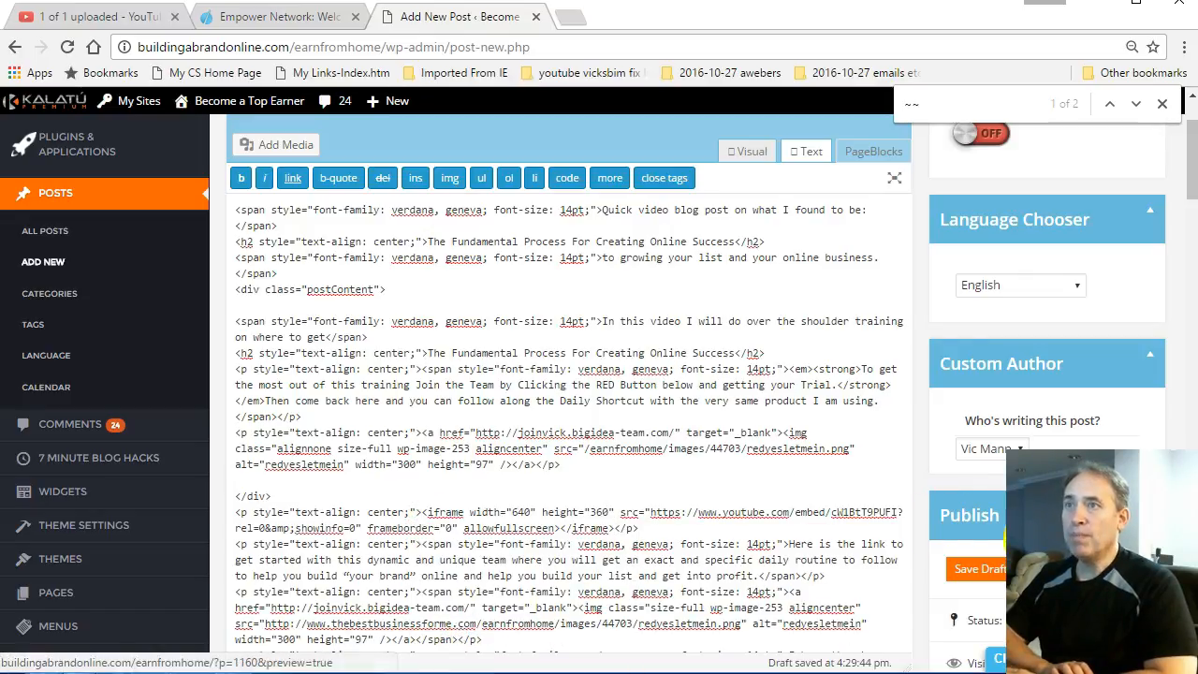
- Examine the post in the visual editor, checking the embedded video and the text and buttons around it
{"action": "scroll", "coordinate": [693, 450], "scroll_direction": "up", "scroll_amount": 3}
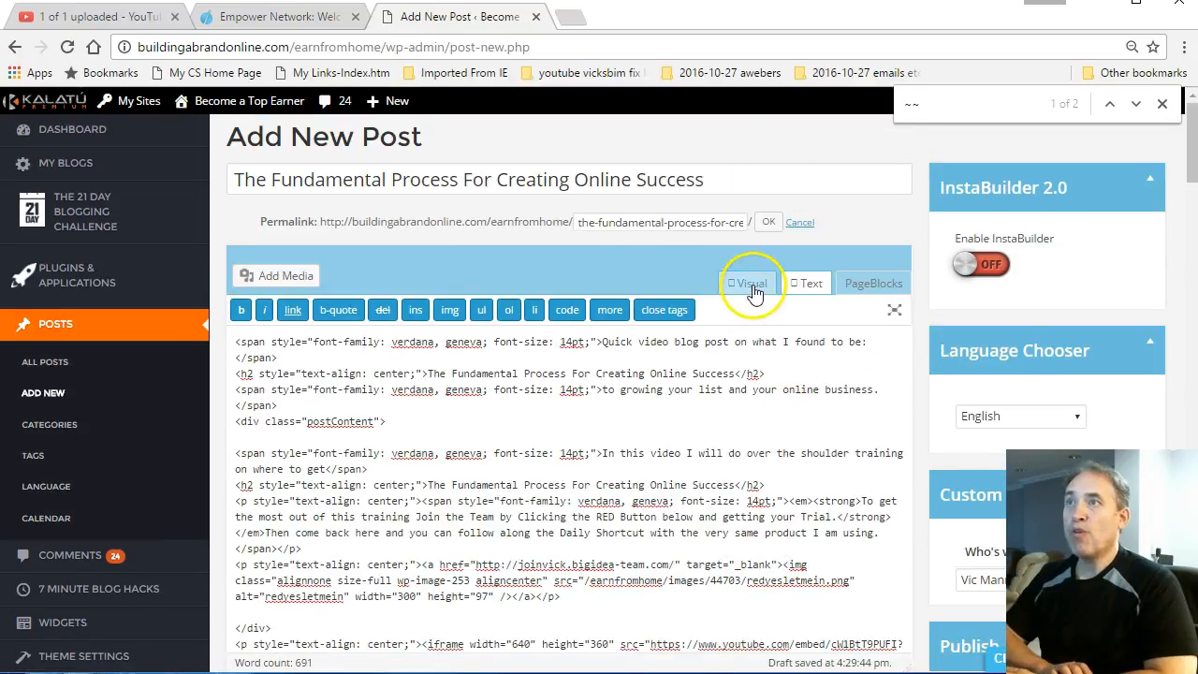
{"action": "left_click", "coordinate": [752, 283]}
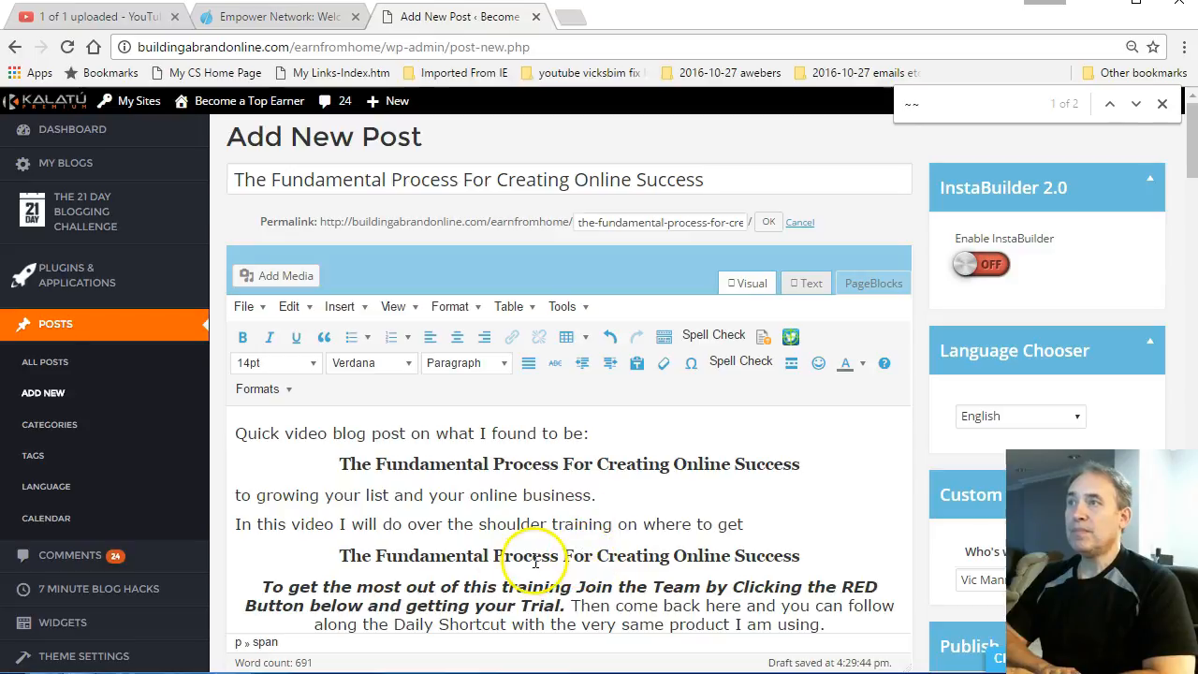
{"action": "scroll", "coordinate": [436, 508], "scroll_direction": "down", "scroll_amount": 6}
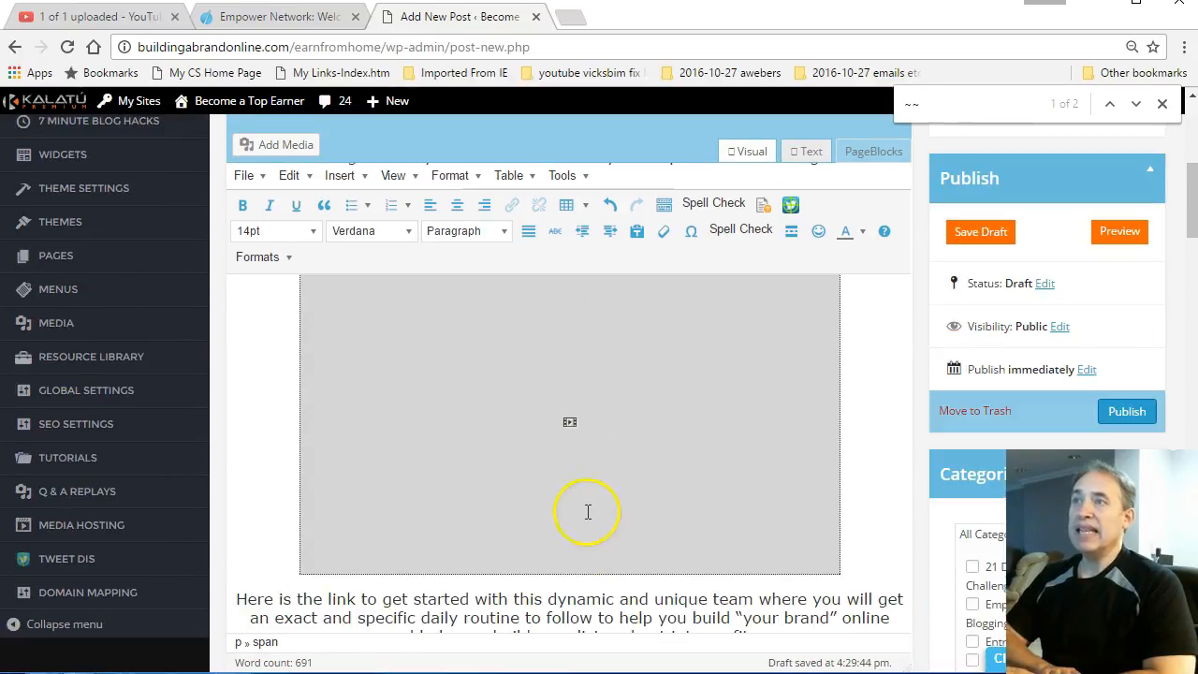
{"action": "scroll", "coordinate": [664, 466], "scroll_direction": "down", "scroll_amount": 3}
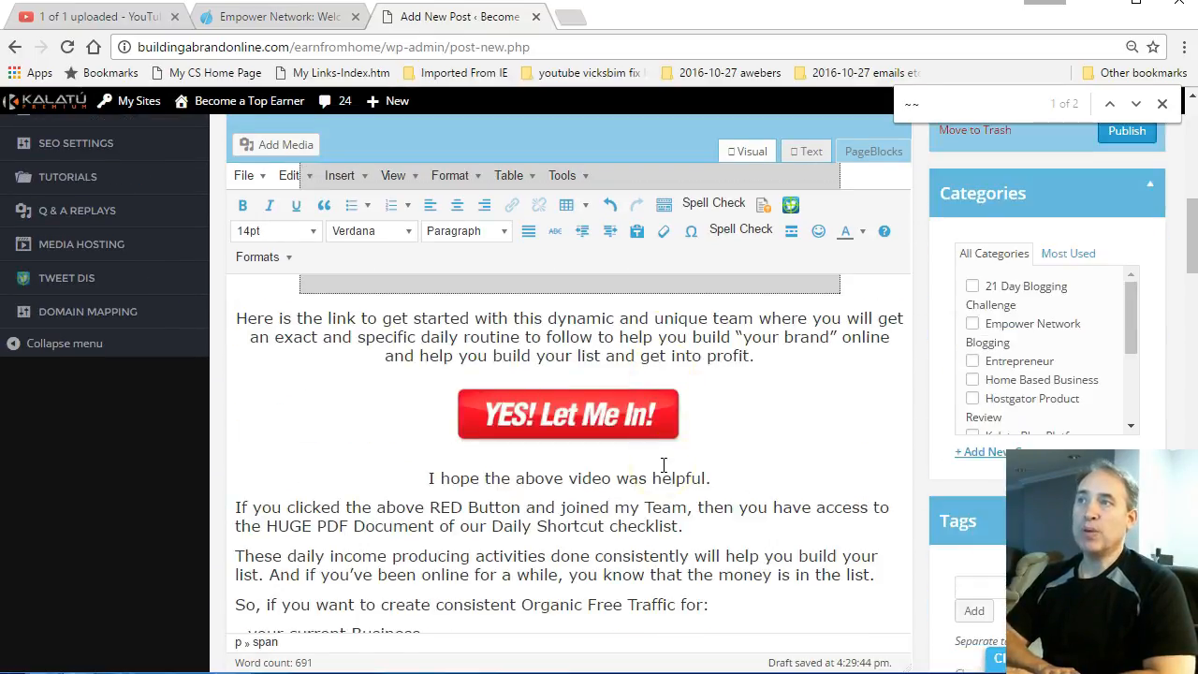
{"action": "scroll", "coordinate": [664, 466], "scroll_direction": "up", "scroll_amount": 9}
{"action": "scroll", "coordinate": [663, 465], "scroll_direction": "down", "scroll_amount": 8}
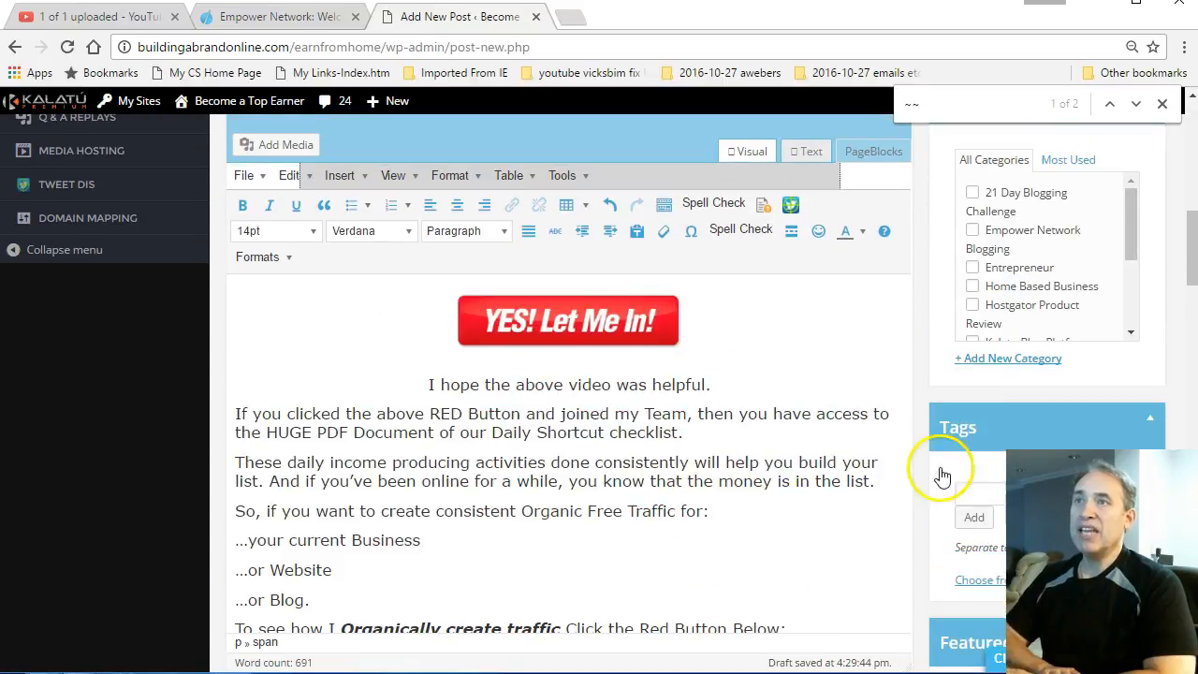
{"action": "scroll", "coordinate": [644, 473], "scroll_direction": "up", "scroll_amount": 2}
{"action": "scroll", "coordinate": [645, 473], "scroll_direction": "up", "scroll_amount": 10}
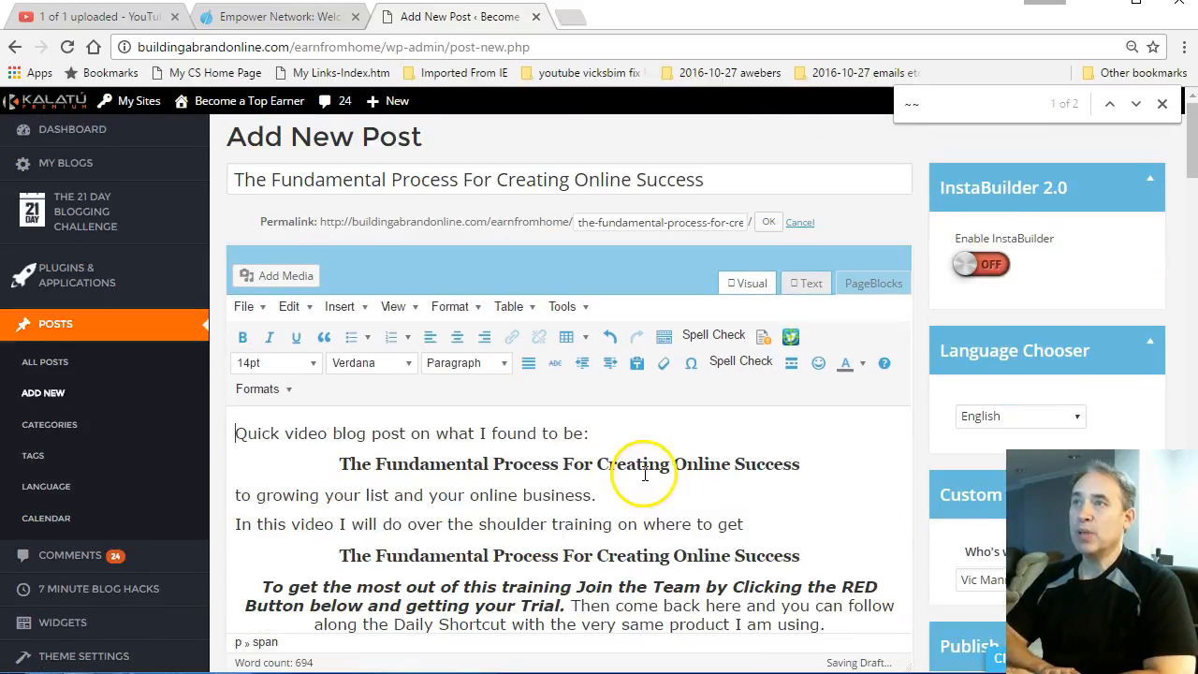
- Copy the opening lines of the post body, from "Quick video blog post on what I found to be:" through the second title heading
{"action": "left_click_drag", "start_coordinate": [238, 436], "coordinate": [563, 481]}
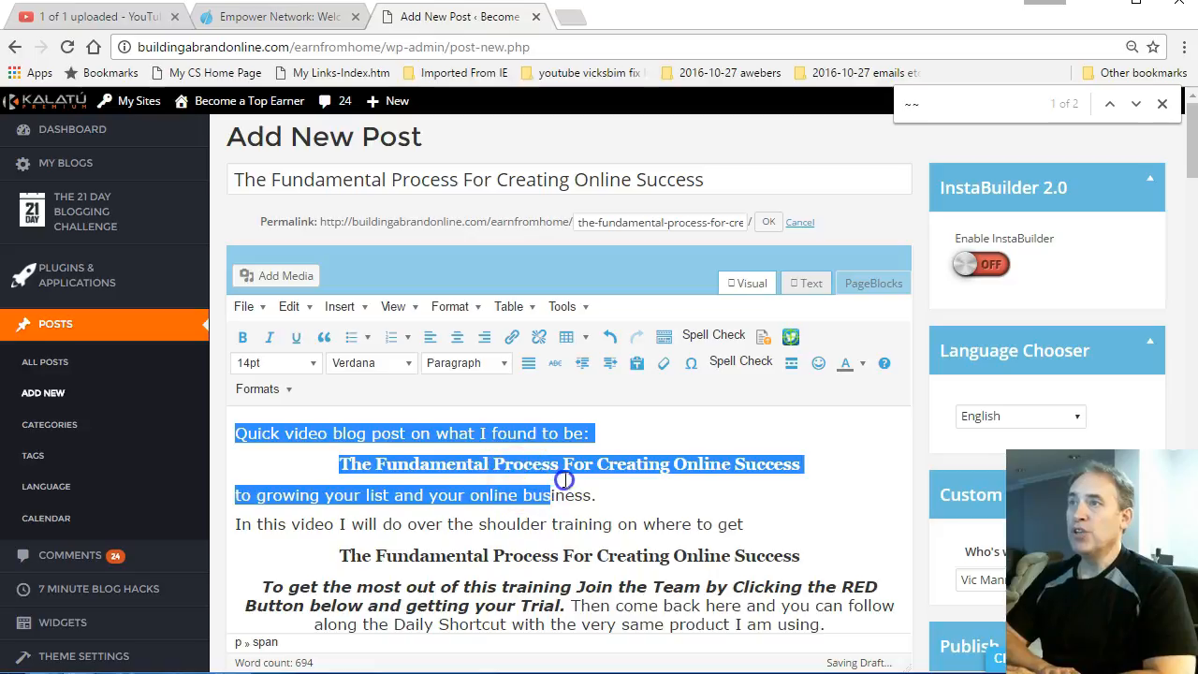
{"action": "left_click_drag", "start_coordinate": [752, 497], "coordinate": [806, 549]}
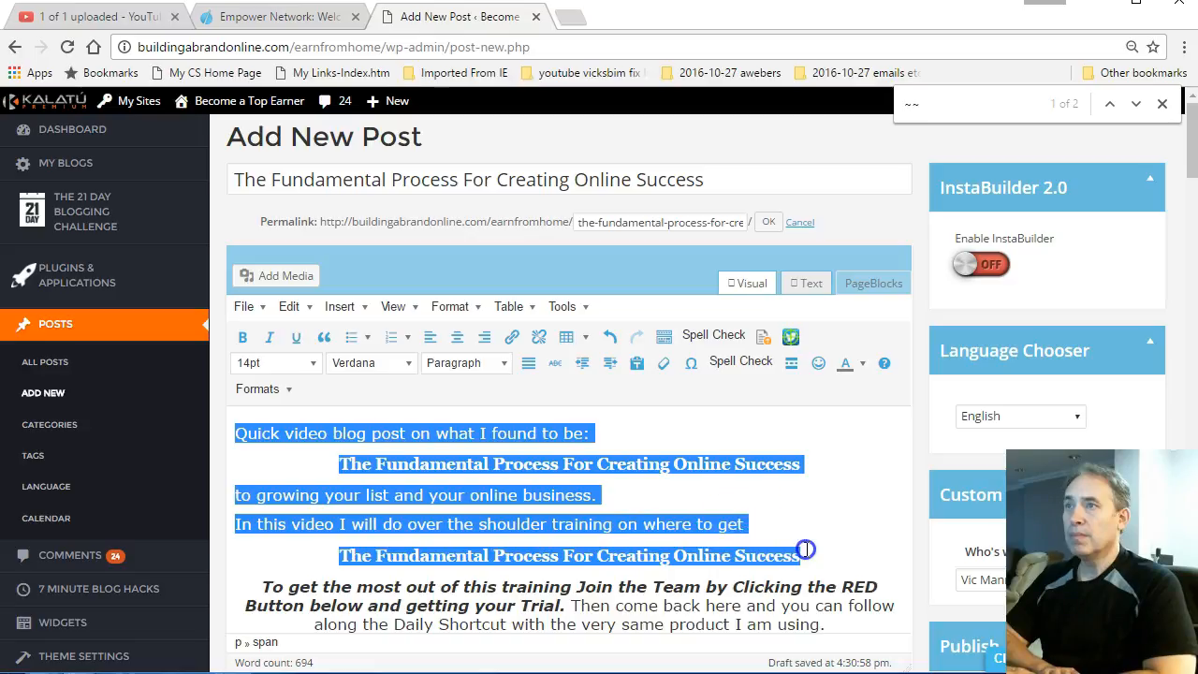
{"action": "right_click", "coordinate": [605, 482]}
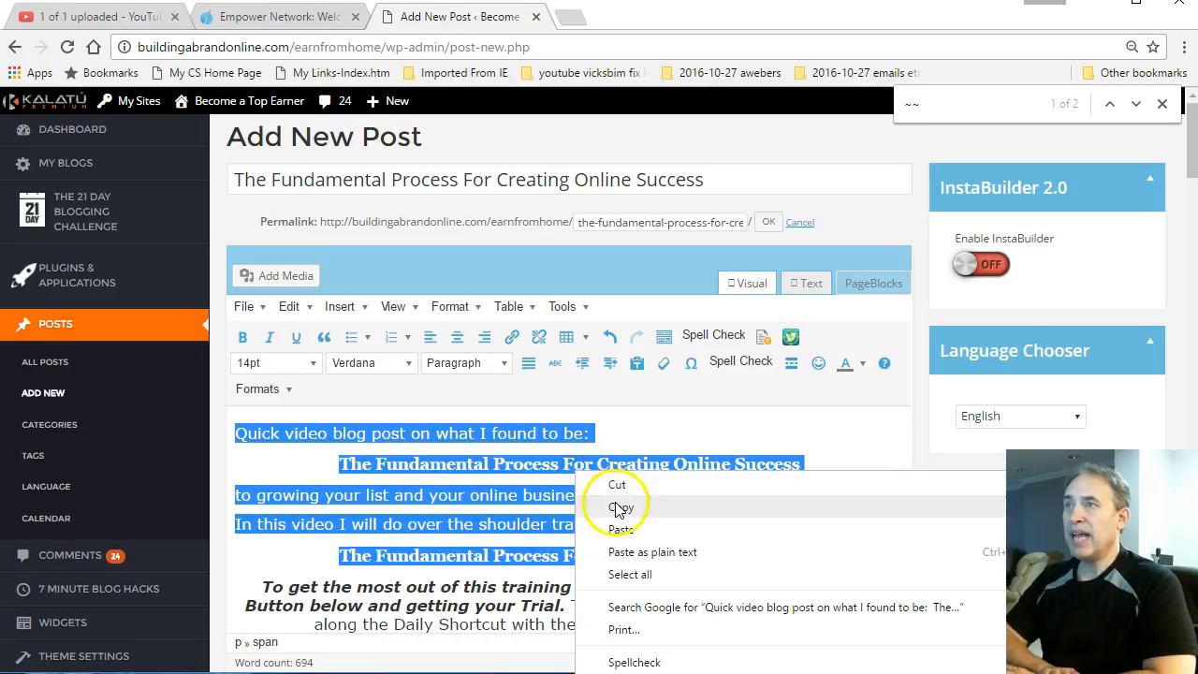
{"action": "left_click", "coordinate": [620, 503]}
- Paste the copied opening lines into the Share Description of the Facebook Sharing Settings
{"action": "scroll", "coordinate": [608, 496], "scroll_direction": "down", "scroll_amount": 5}
{"action": "scroll", "coordinate": [609, 497], "scroll_direction": "down", "scroll_amount": 15}
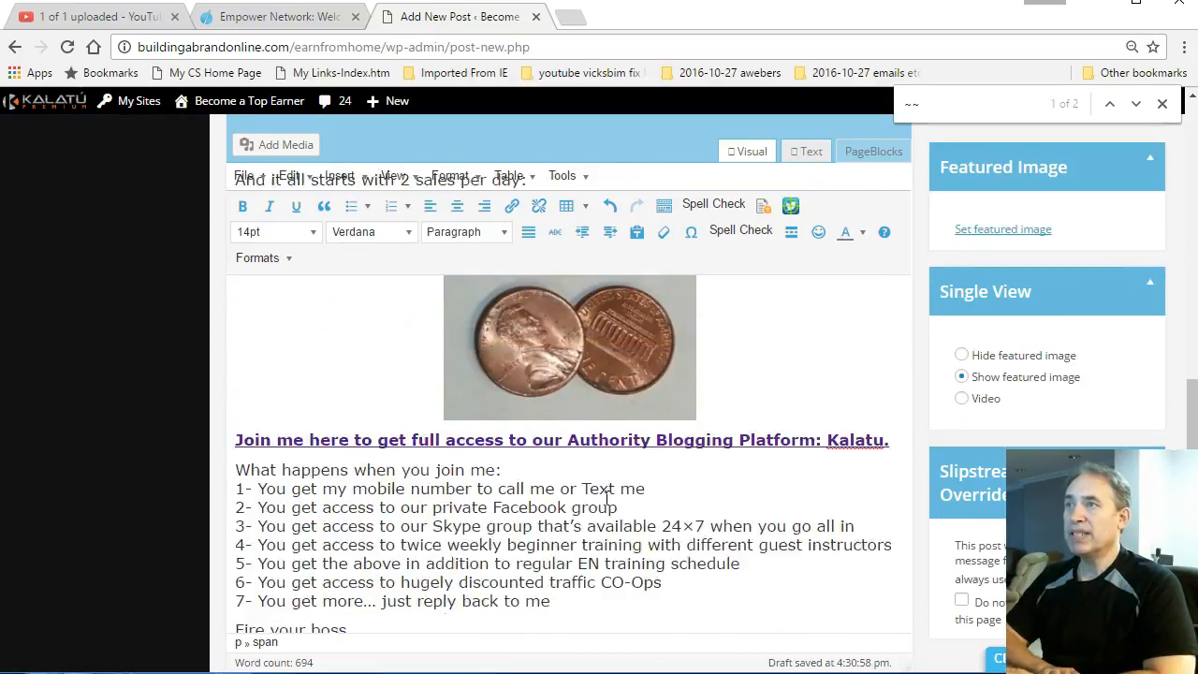
{"action": "scroll", "coordinate": [578, 465], "scroll_direction": "down", "scroll_amount": 5}
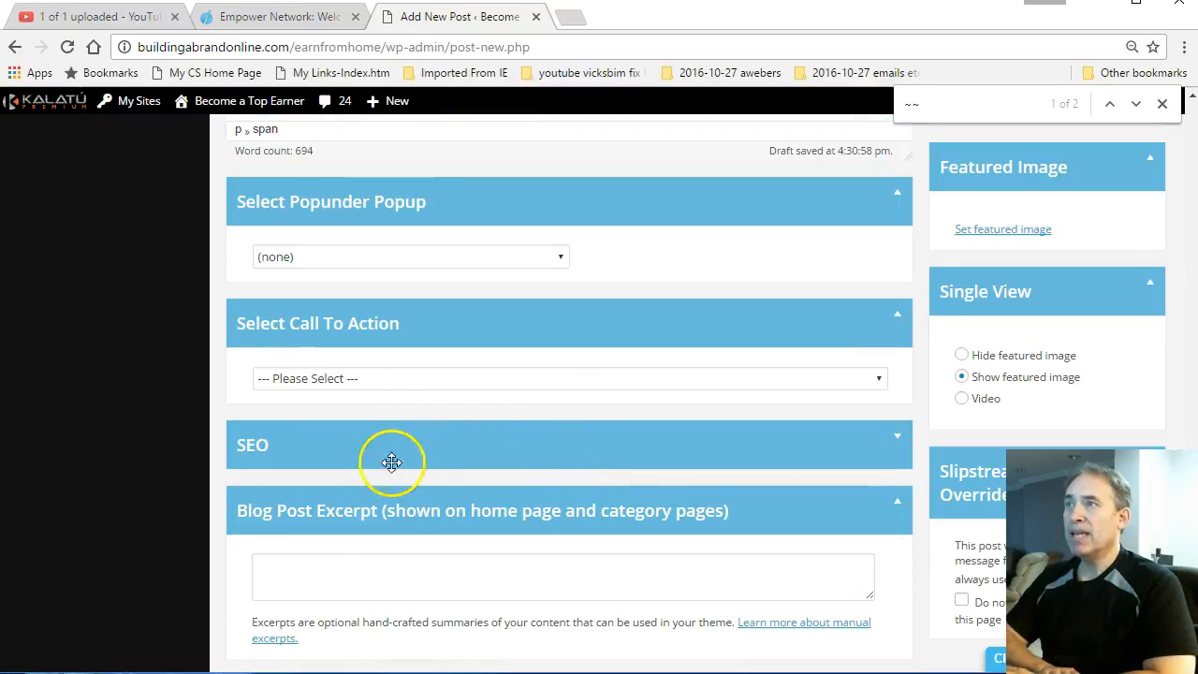
{"action": "scroll", "coordinate": [371, 567], "scroll_direction": "down", "scroll_amount": 5}
{"action": "left_click", "coordinate": [395, 325]}
{"action": "right_click", "coordinate": [406, 283]}
{"action": "left_click", "coordinate": [465, 392]}
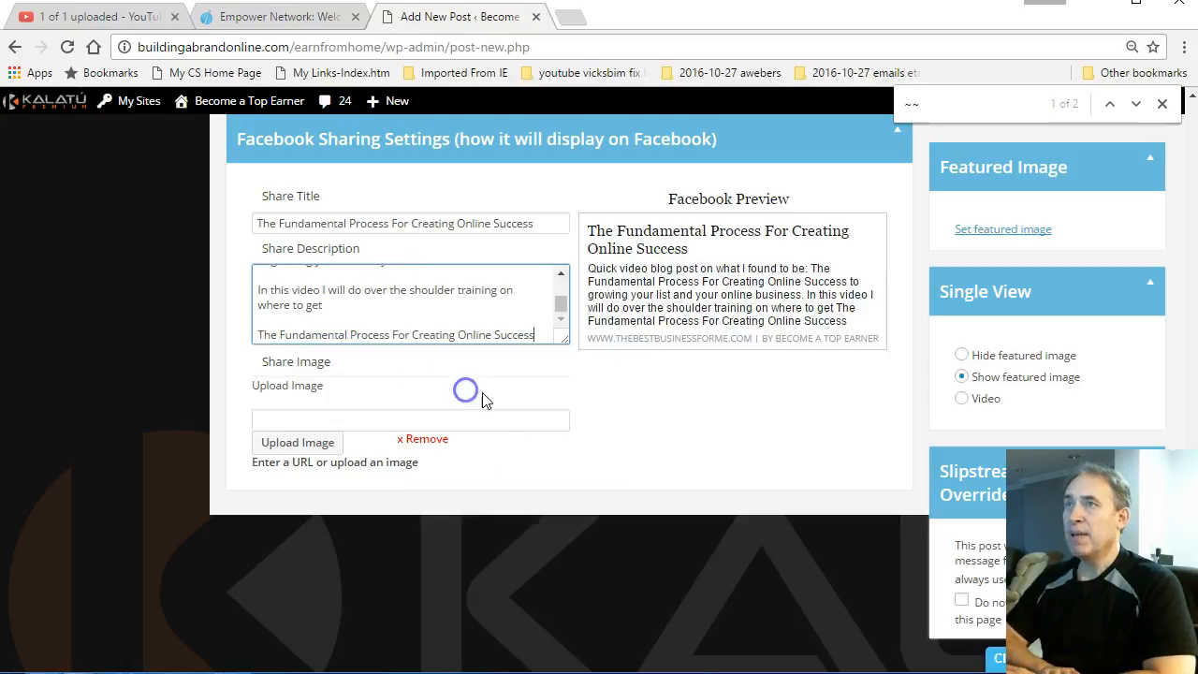
- Assign the post to the Empower Network Blogging category and to the Kalatu and Network categories
{"action": "scroll", "coordinate": [744, 342], "scroll_direction": "up", "scroll_amount": 10}
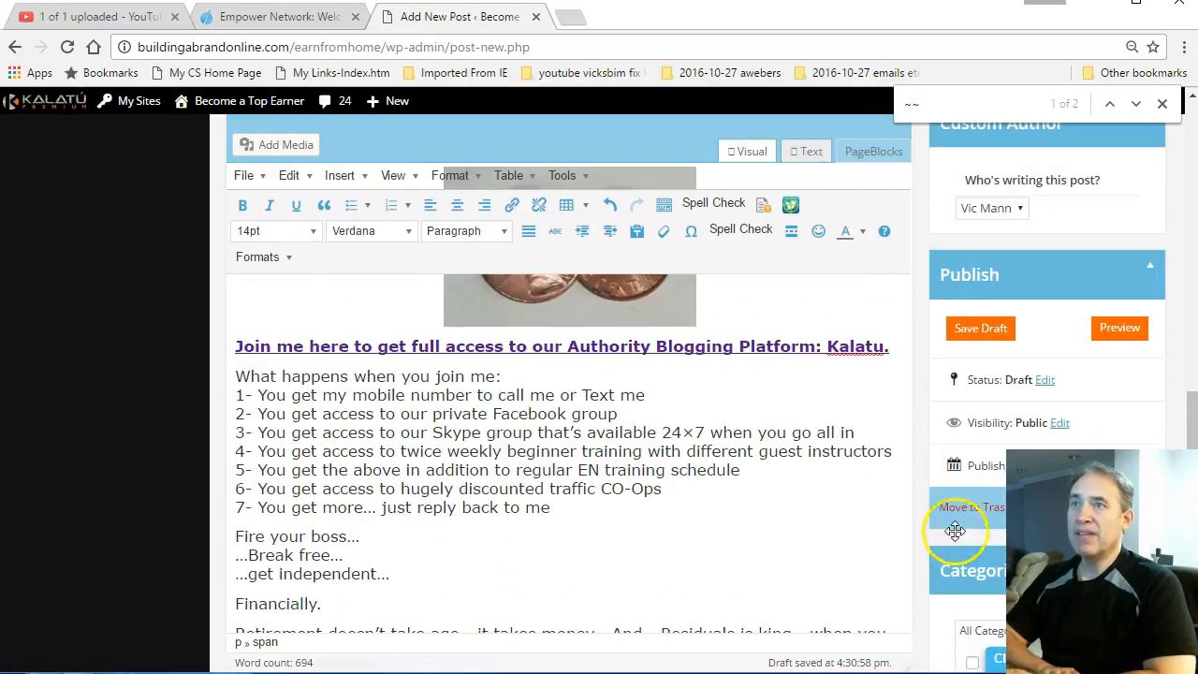
{"action": "scroll", "coordinate": [955, 530], "scroll_direction": "down", "scroll_amount": 2}
{"action": "scroll", "coordinate": [955, 492], "scroll_direction": "up", "scroll_amount": 2}
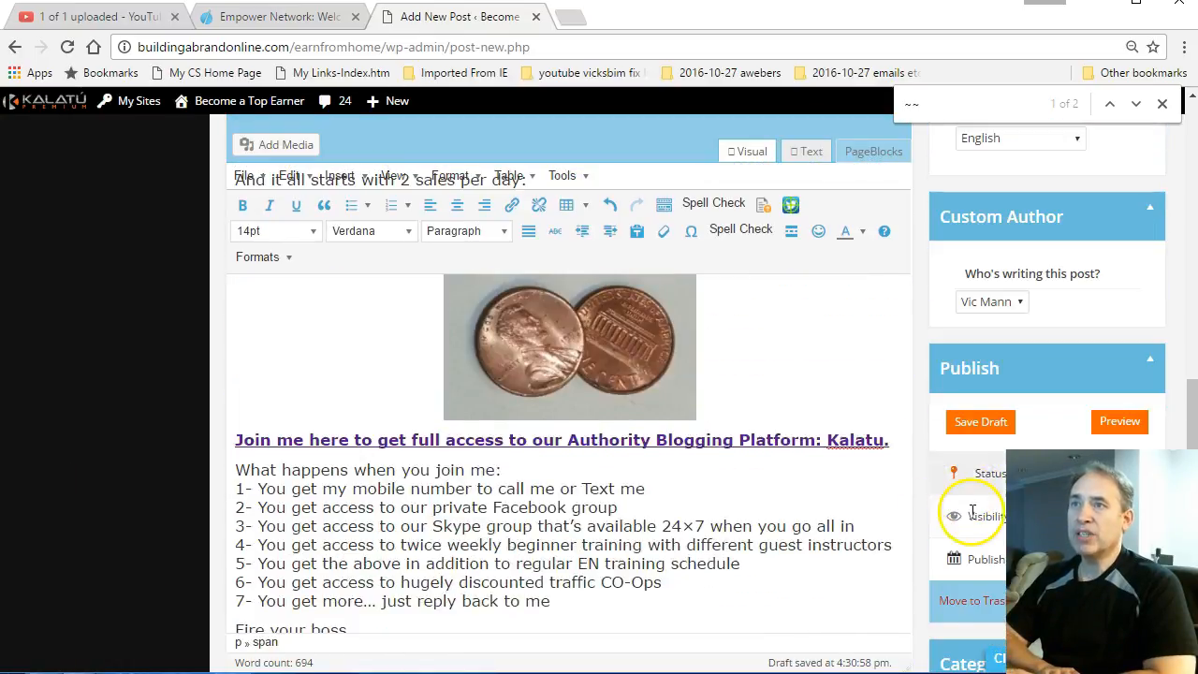
{"action": "scroll", "coordinate": [974, 522], "scroll_direction": "down", "scroll_amount": 1}
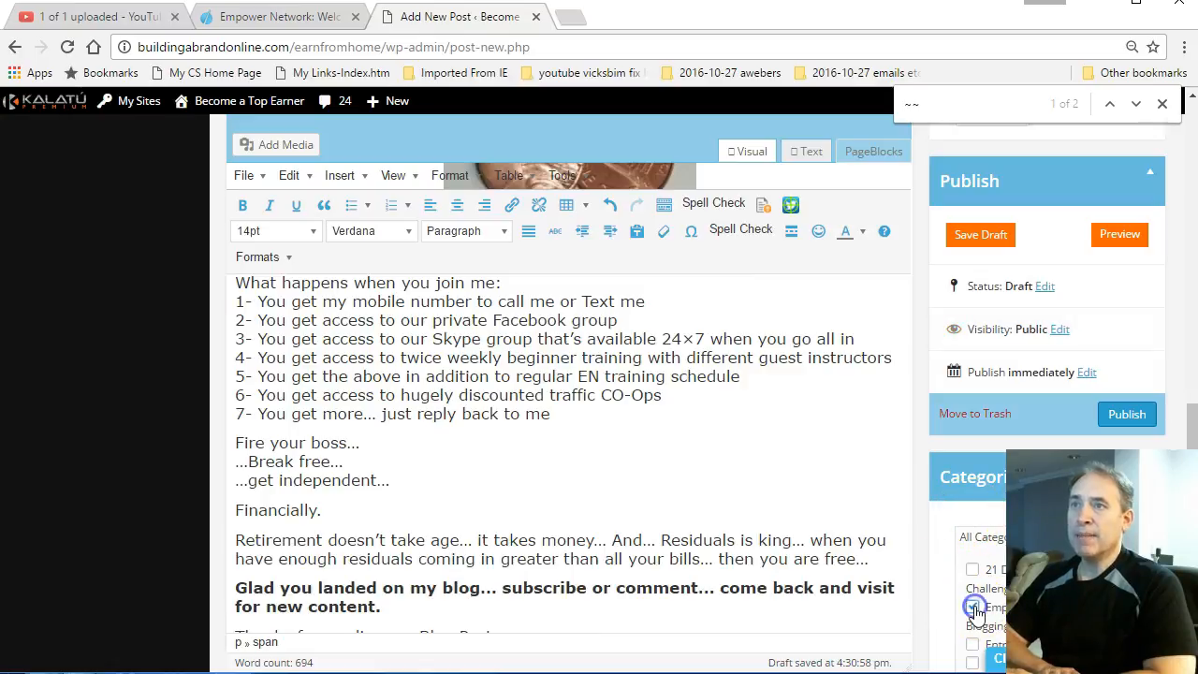
{"action": "scroll", "coordinate": [972, 606], "scroll_direction": "down", "scroll_amount": 3}
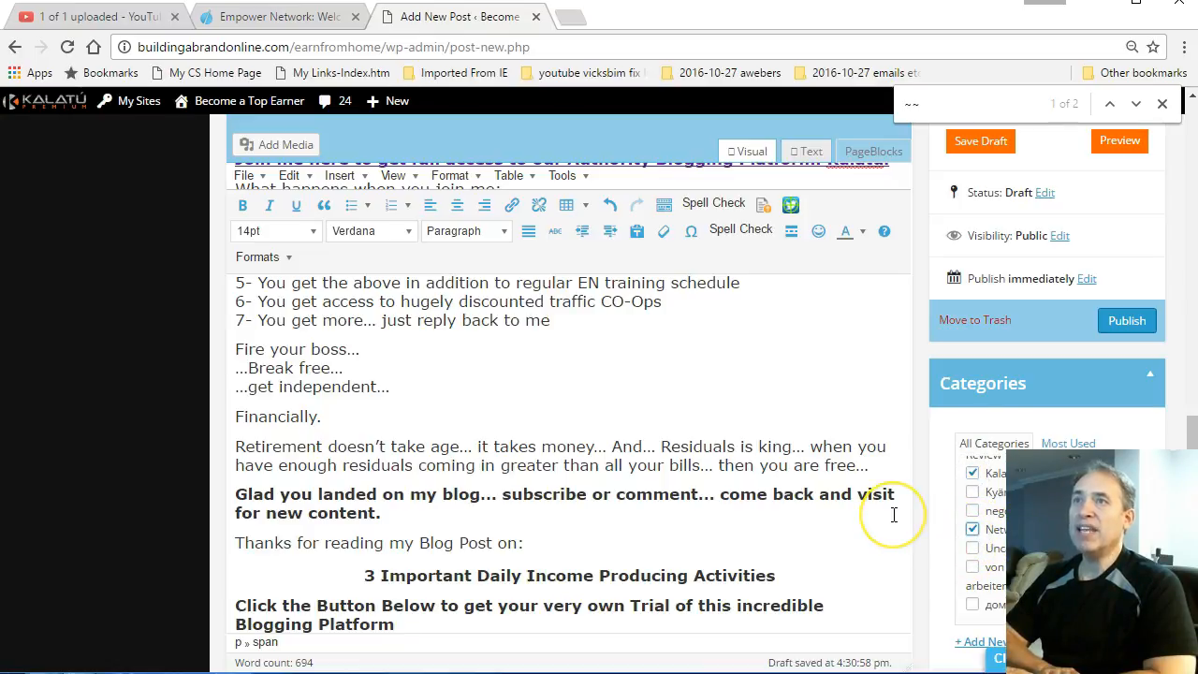
- Set the "Good Idea" chalkboard picture from the media library as the post's featured image
{"action": "scroll", "coordinate": [896, 514], "scroll_direction": "down", "scroll_amount": 8}
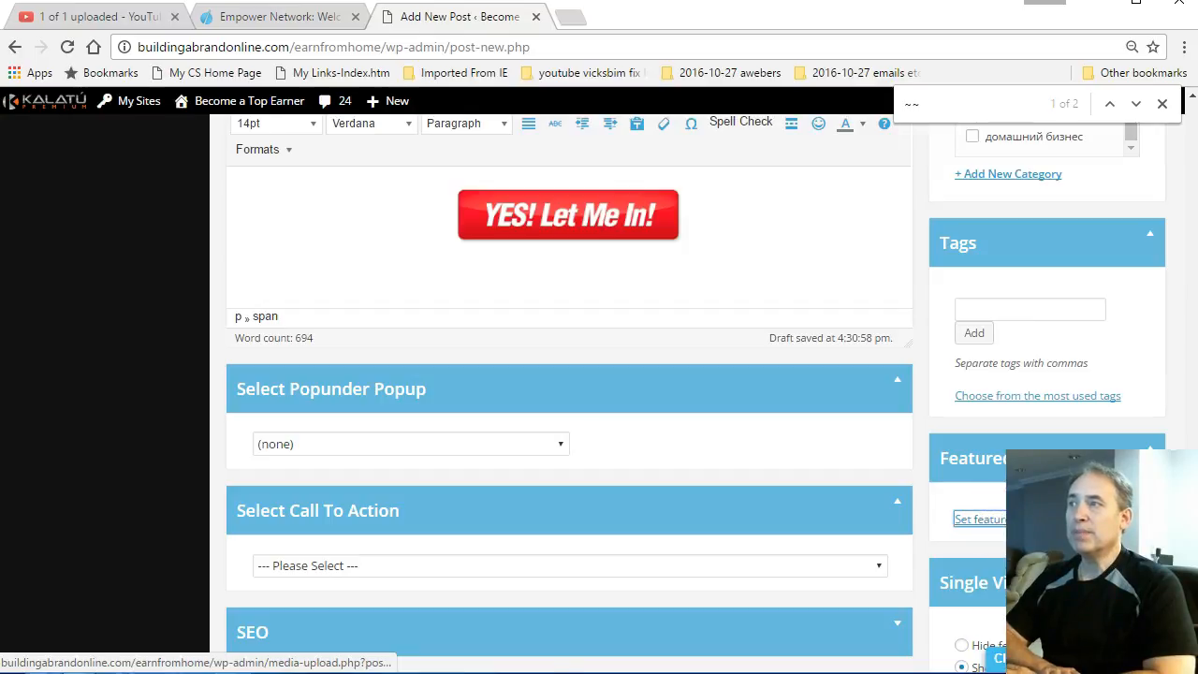
{"action": "left_click", "coordinate": [980, 518]}
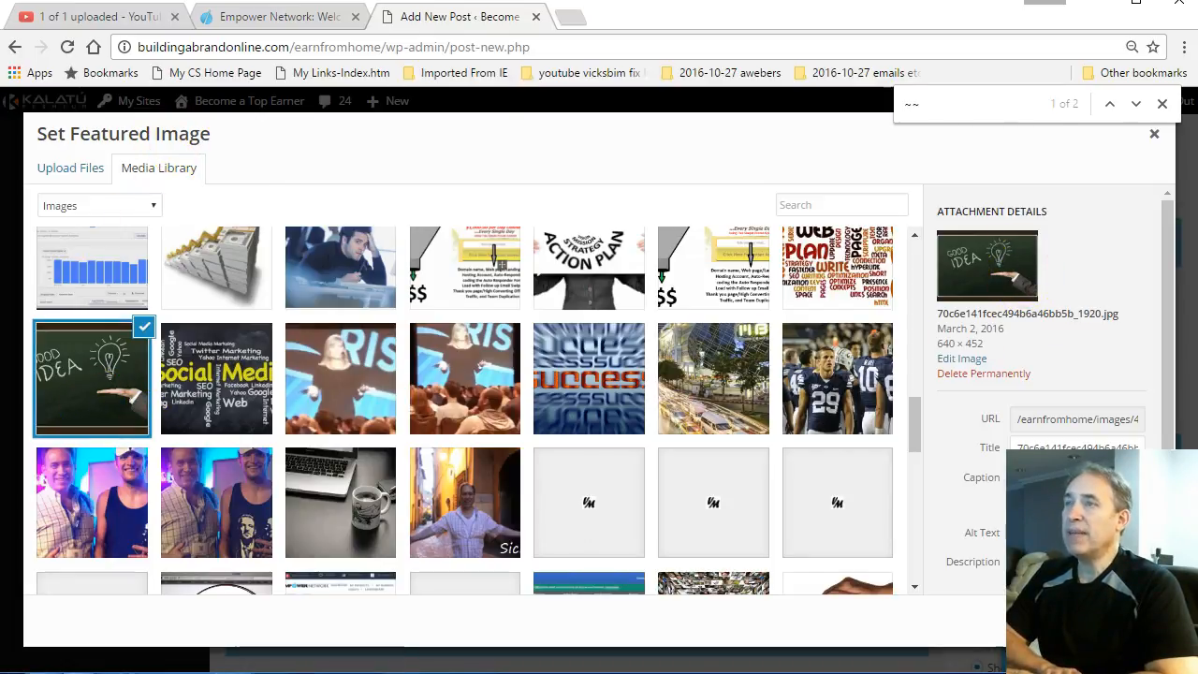
{"action": "left_click", "coordinate": [1098, 621]}
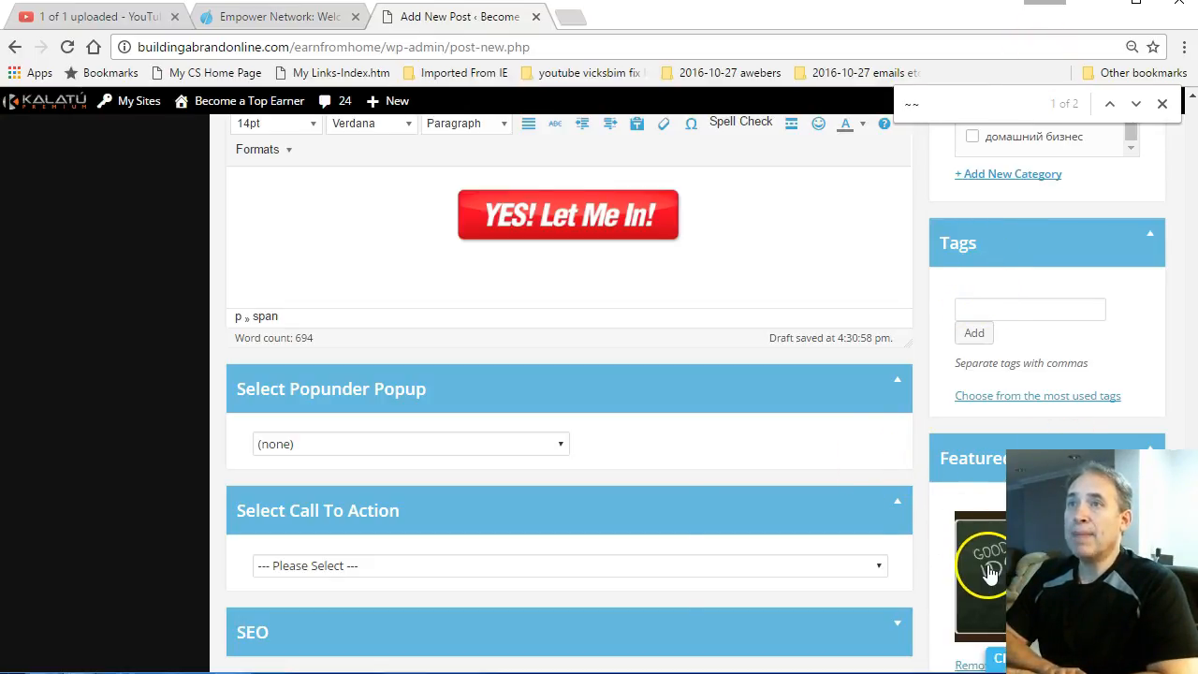
- Copy the second centered heading, "The Fundamental Process For Creating Online Success", above the first red button in the post body
{"action": "scroll", "coordinate": [872, 573], "scroll_direction": "up", "scroll_amount": 5}
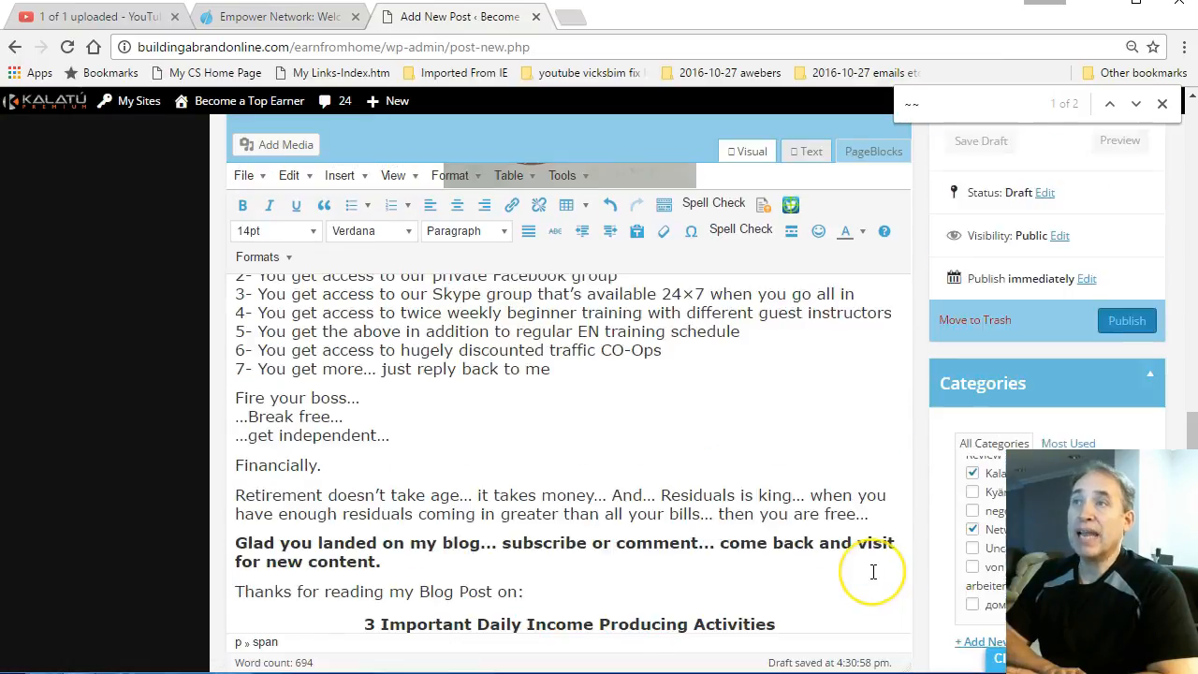
{"action": "scroll", "coordinate": [872, 572], "scroll_direction": "up", "scroll_amount": 15}
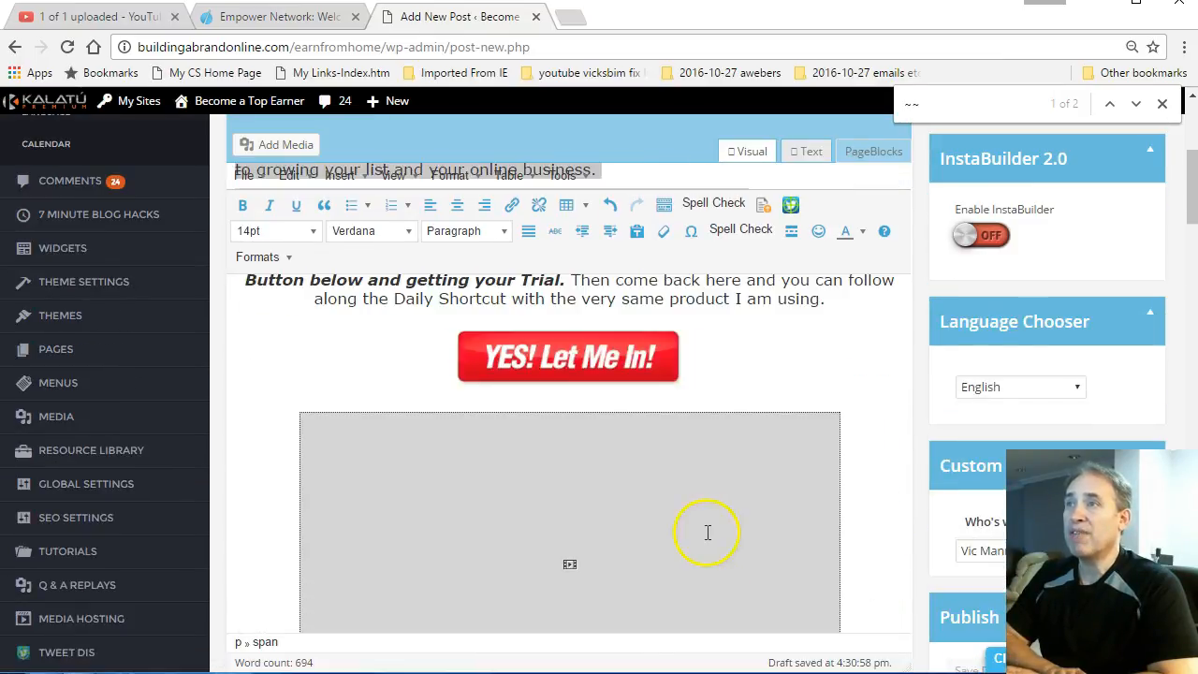
{"action": "scroll", "coordinate": [709, 535], "scroll_direction": "up", "scroll_amount": 2}
{"action": "scroll", "coordinate": [717, 557], "scroll_direction": "down", "scroll_amount": 1}
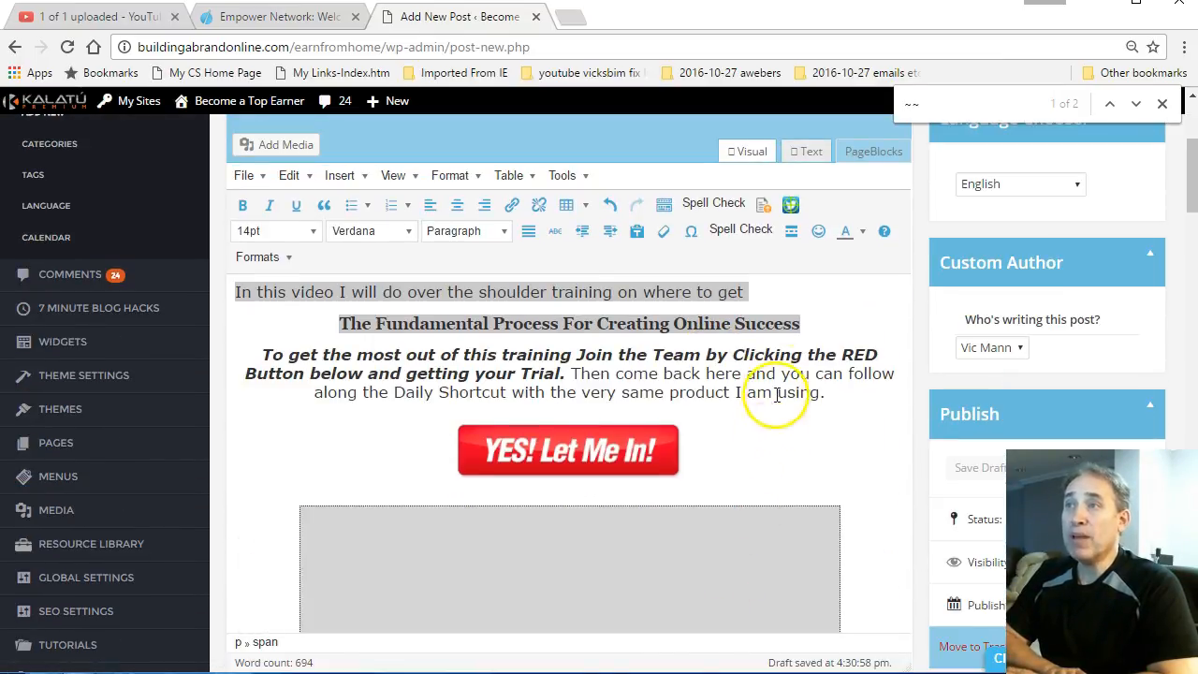
{"action": "left_click", "coordinate": [776, 335]}
{"action": "left_click", "coordinate": [798, 324]}
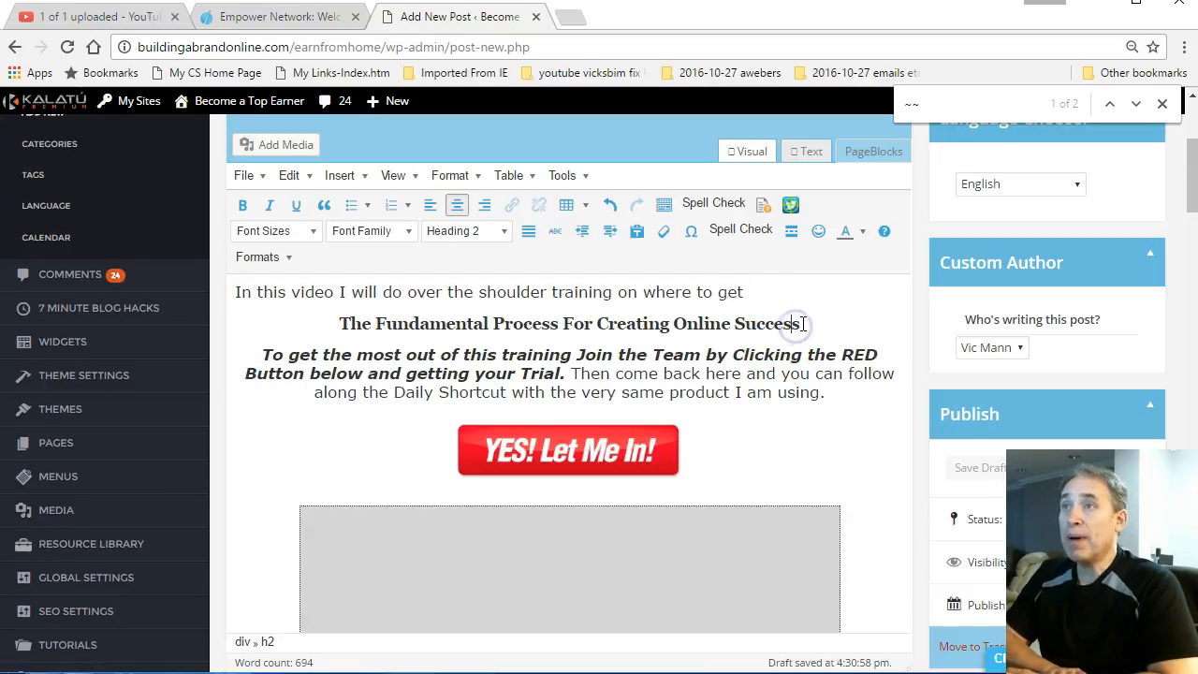
{"action": "left_click_drag", "start_coordinate": [791, 324], "coordinate": [412, 324]}
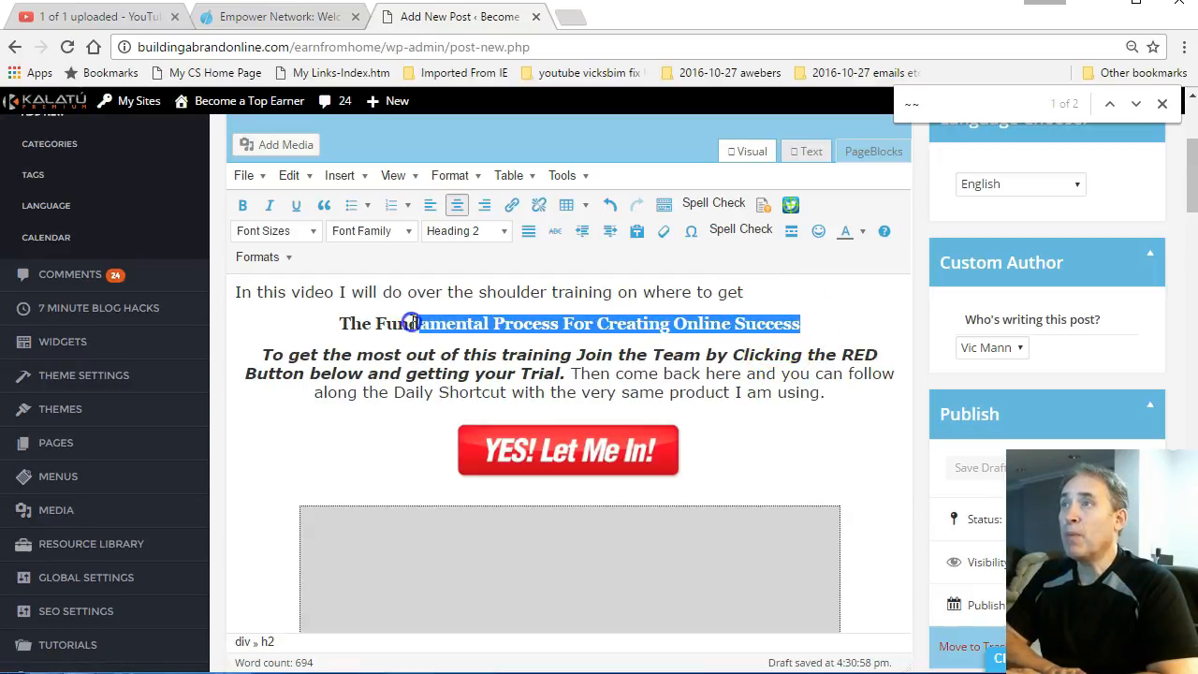
{"action": "right_click", "coordinate": [359, 325]}
{"action": "left_click", "coordinate": [334, 321]}
{"action": "left_click_drag", "start_coordinate": [334, 321], "coordinate": [794, 323]}
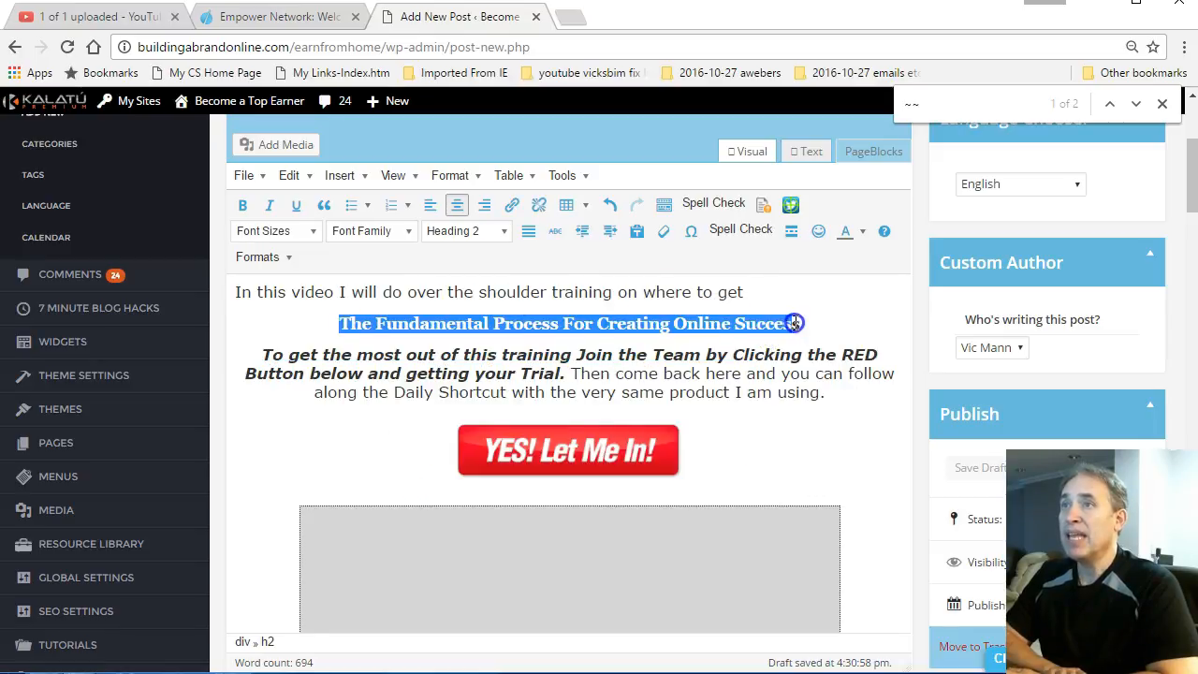
{"action": "right_click", "coordinate": [768, 327]}
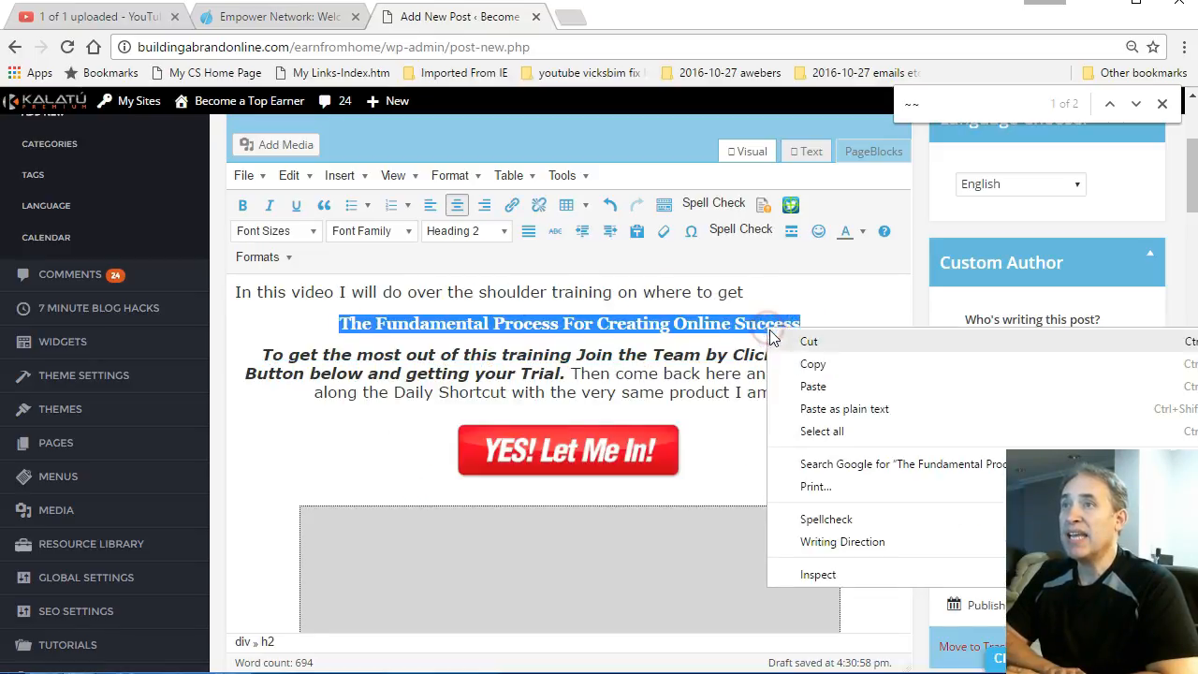
{"action": "left_click", "coordinate": [812, 364]}
- Replace the old heading "3 Important Daily Income Producing Activities" near the end of the post body with the copied title
{"action": "scroll", "coordinate": [824, 370], "scroll_direction": "down", "scroll_amount": 15}
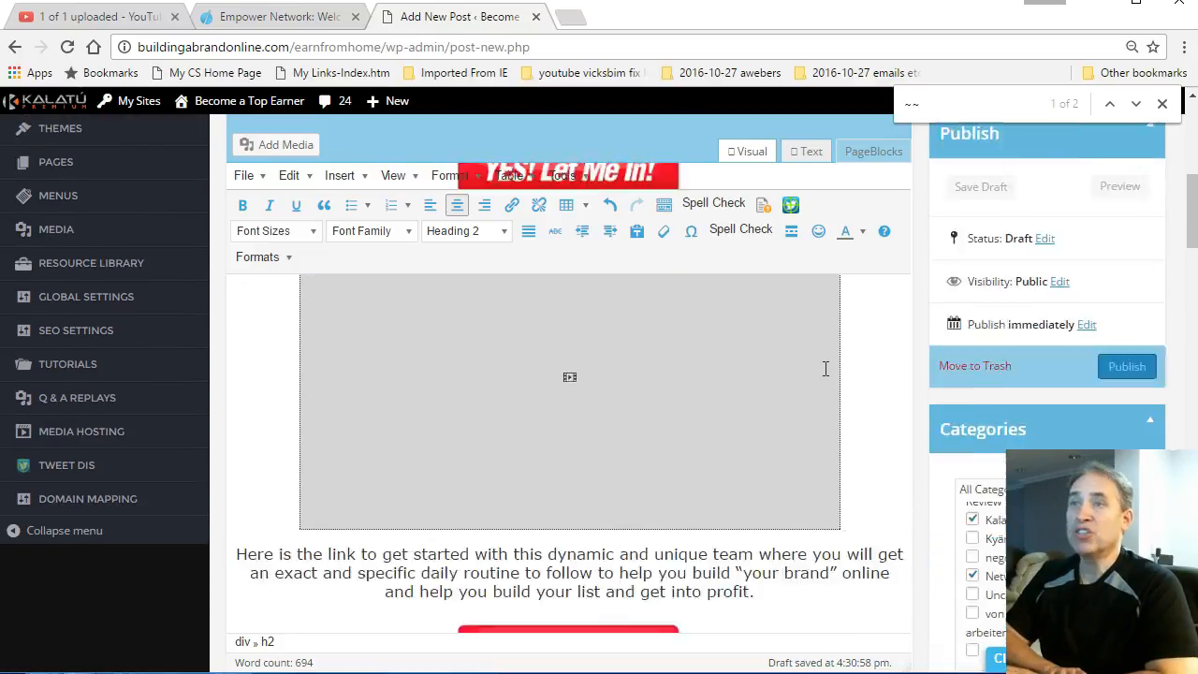
{"action": "scroll", "coordinate": [824, 368], "scroll_direction": "down", "scroll_amount": 15}
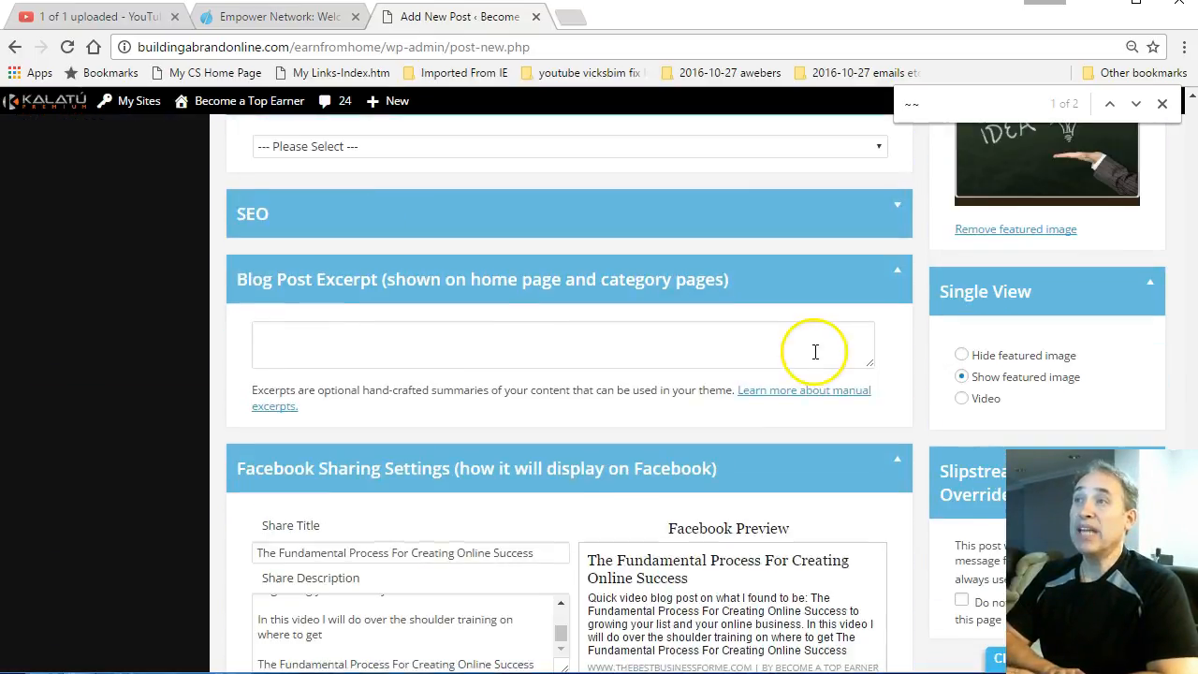
{"action": "scroll", "coordinate": [811, 350], "scroll_direction": "up", "scroll_amount": 7}
{"action": "left_click", "coordinate": [787, 343]}
{"action": "left_click_drag", "start_coordinate": [547, 316], "coordinate": [368, 295]}
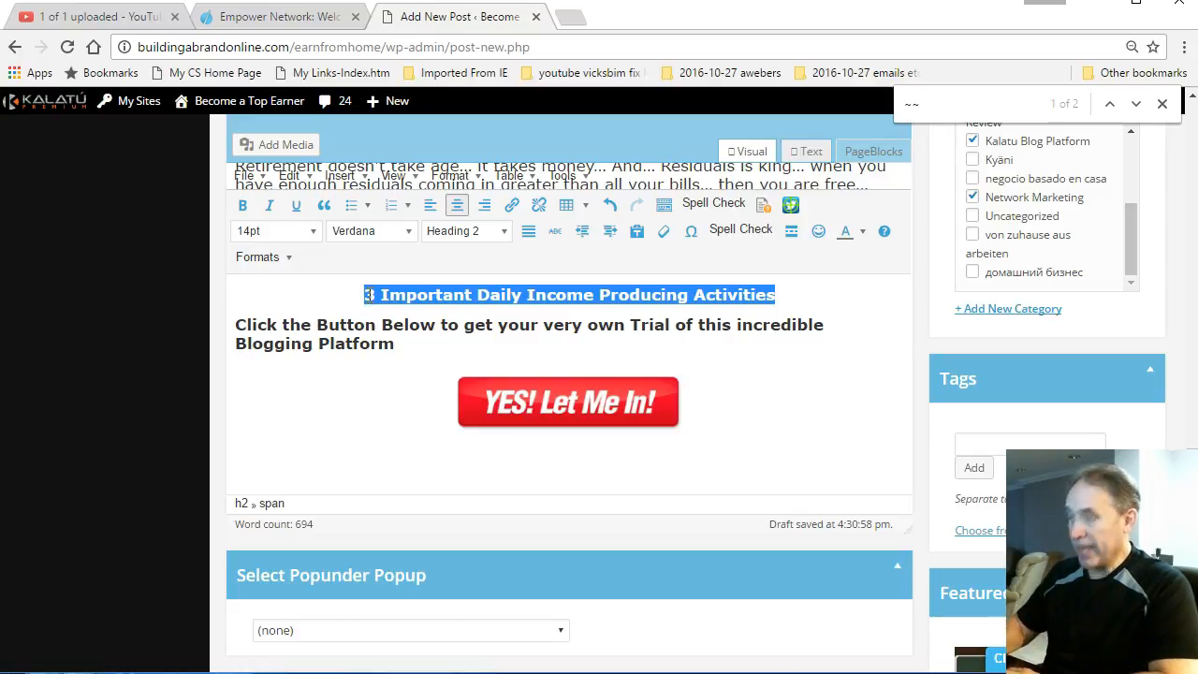
{"action": "key", "text": "ctrl+v"}
- Check the start of the post and publish it immediately
{"action": "scroll", "coordinate": [802, 398], "scroll_direction": "up", "scroll_amount": 10}
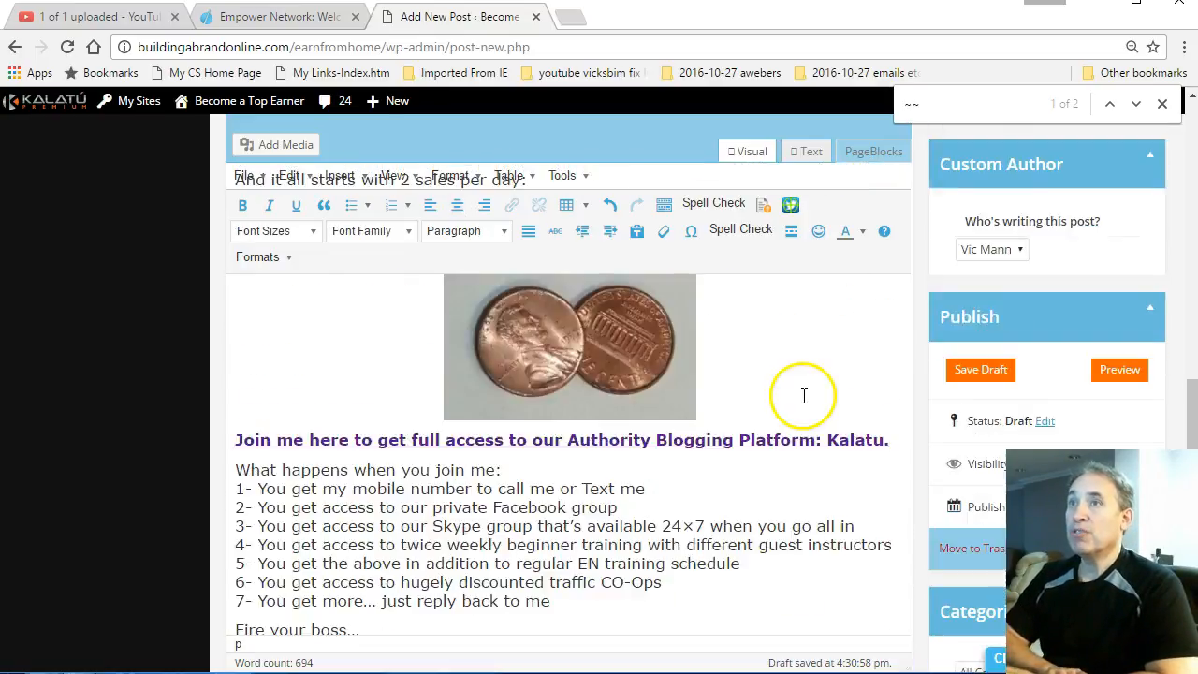
{"action": "scroll", "coordinate": [803, 395], "scroll_direction": "up", "scroll_amount": 10}
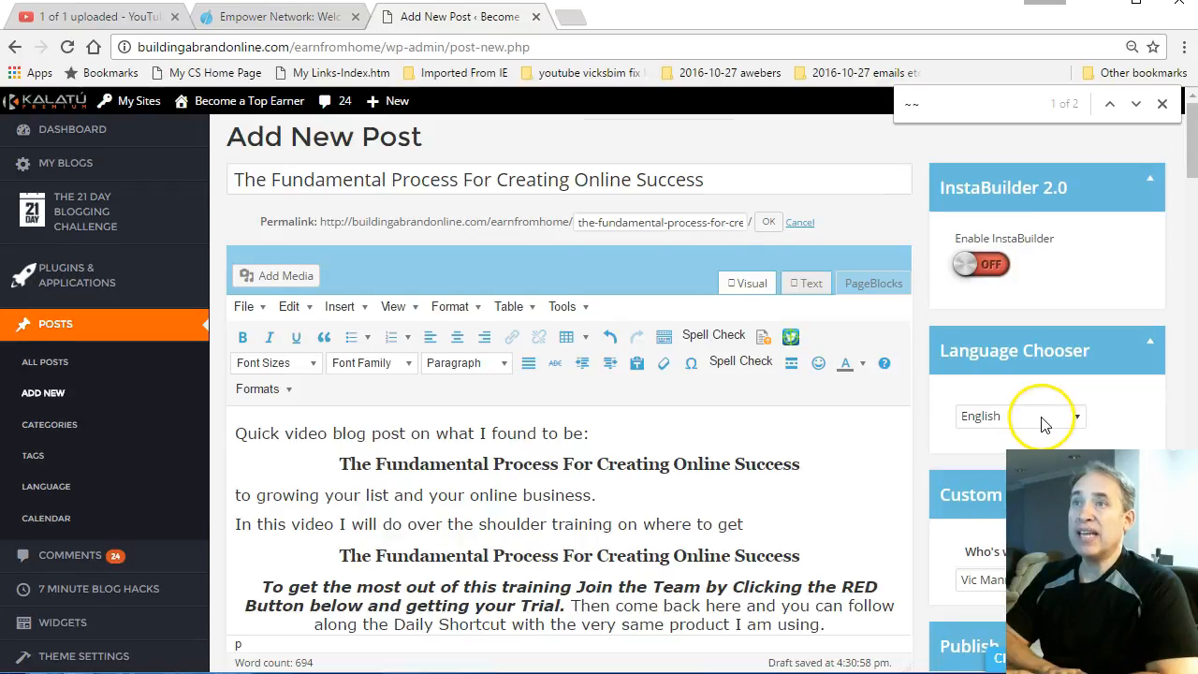
{"action": "scroll", "coordinate": [1043, 420], "scroll_direction": "down", "scroll_amount": 1}
{"action": "scroll", "coordinate": [569, 422], "scroll_direction": "down", "scroll_amount": 4}
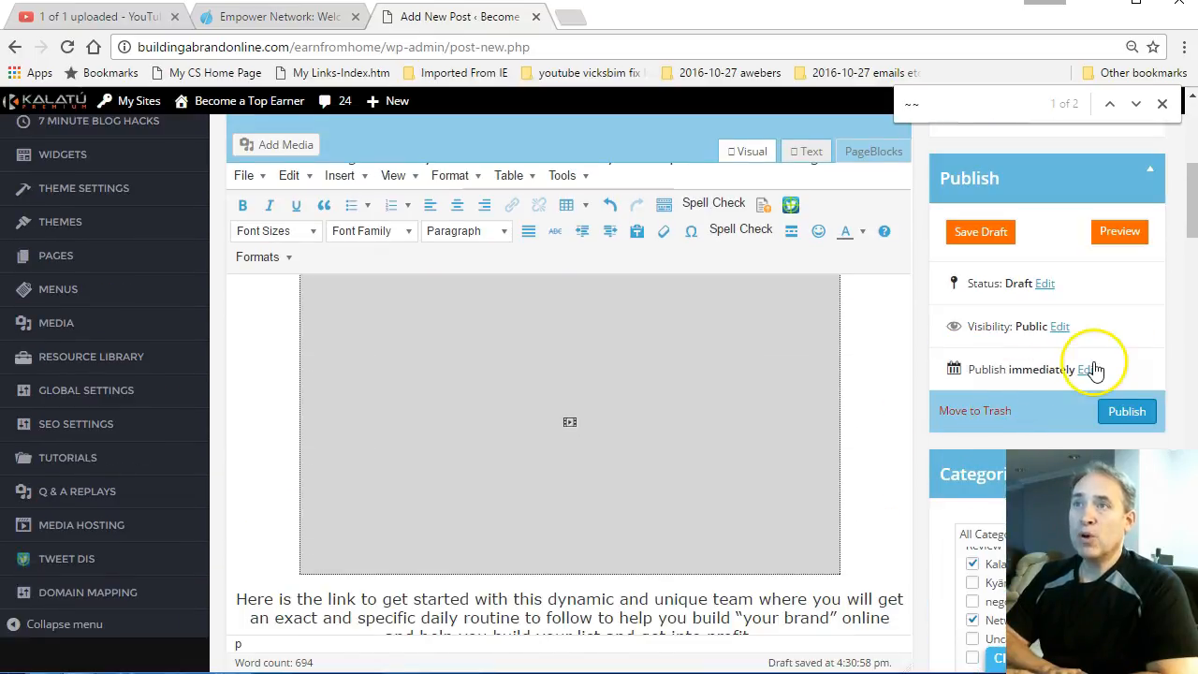
{"action": "left_click", "coordinate": [1121, 412]}
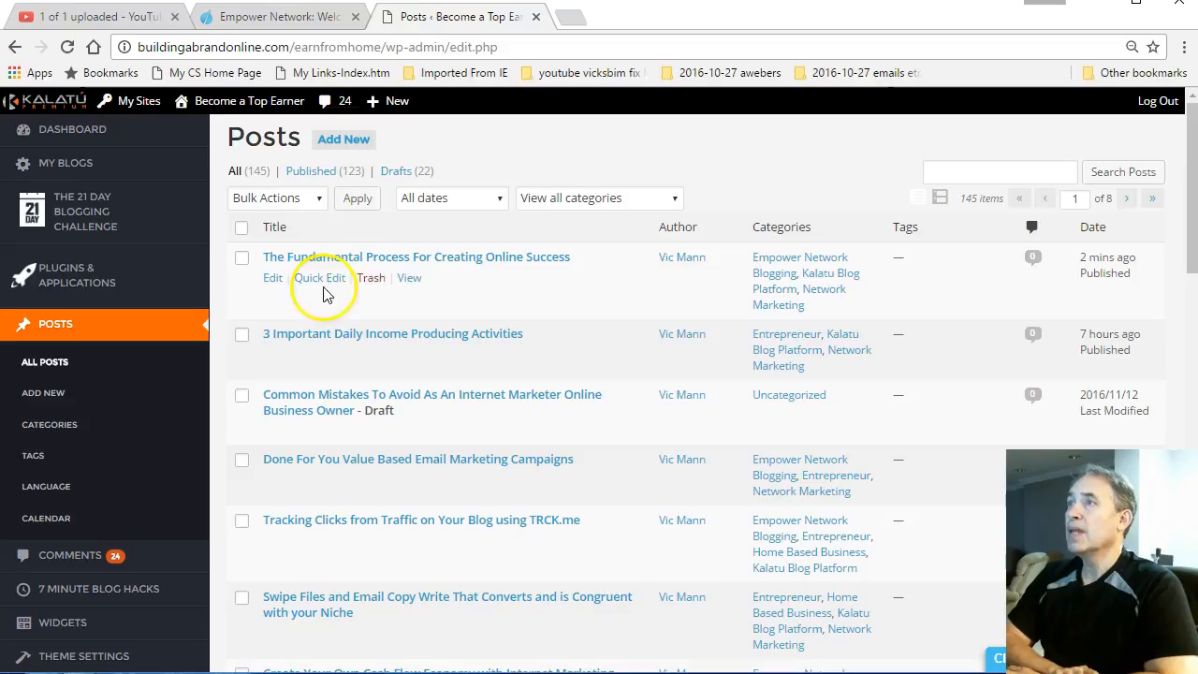
- Open the published post "The Fundamental Process For Creating Online Success" and review its featured image, opening text and embedded video
{"action": "left_click", "coordinate": [409, 279]}
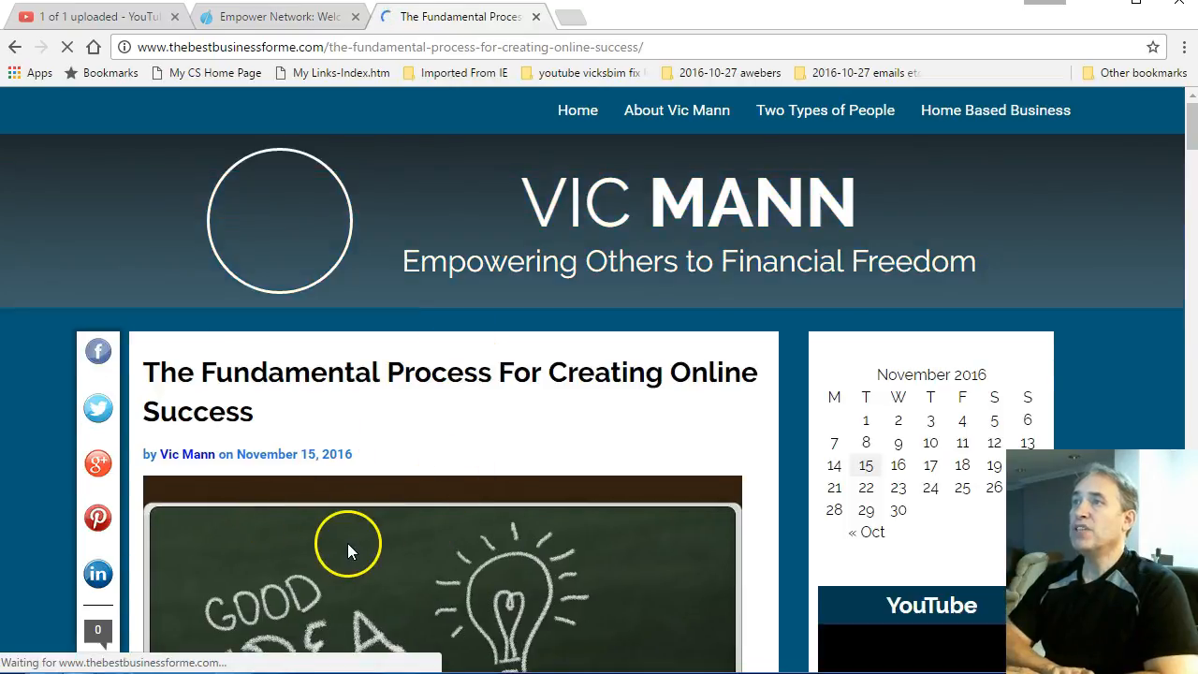
{"action": "scroll", "coordinate": [477, 455], "scroll_direction": "down", "scroll_amount": 2}
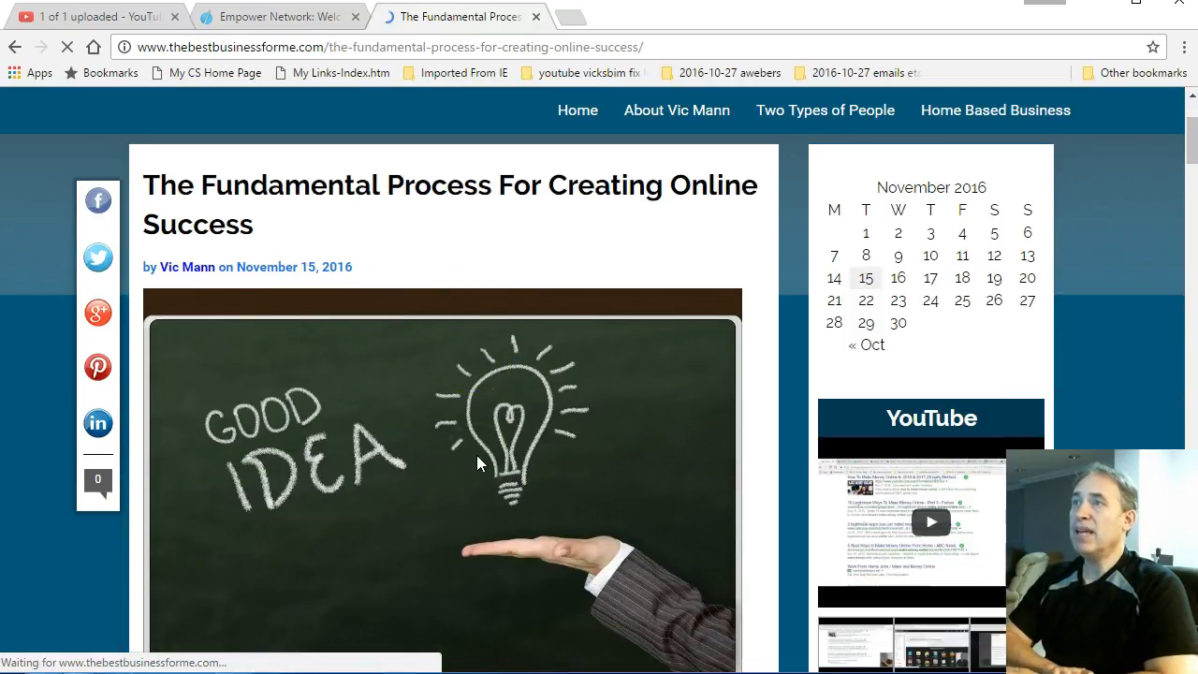
{"action": "scroll", "coordinate": [501, 329], "scroll_direction": "down", "scroll_amount": 6}
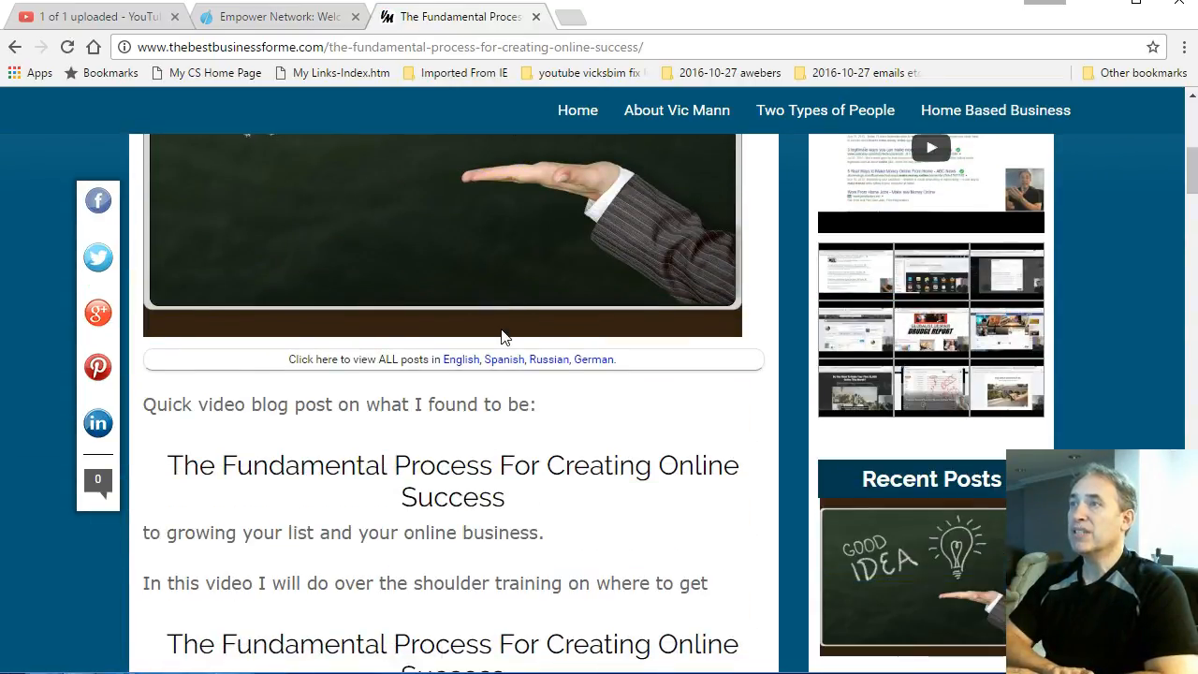
{"action": "scroll", "coordinate": [501, 337], "scroll_direction": "down", "scroll_amount": 6}
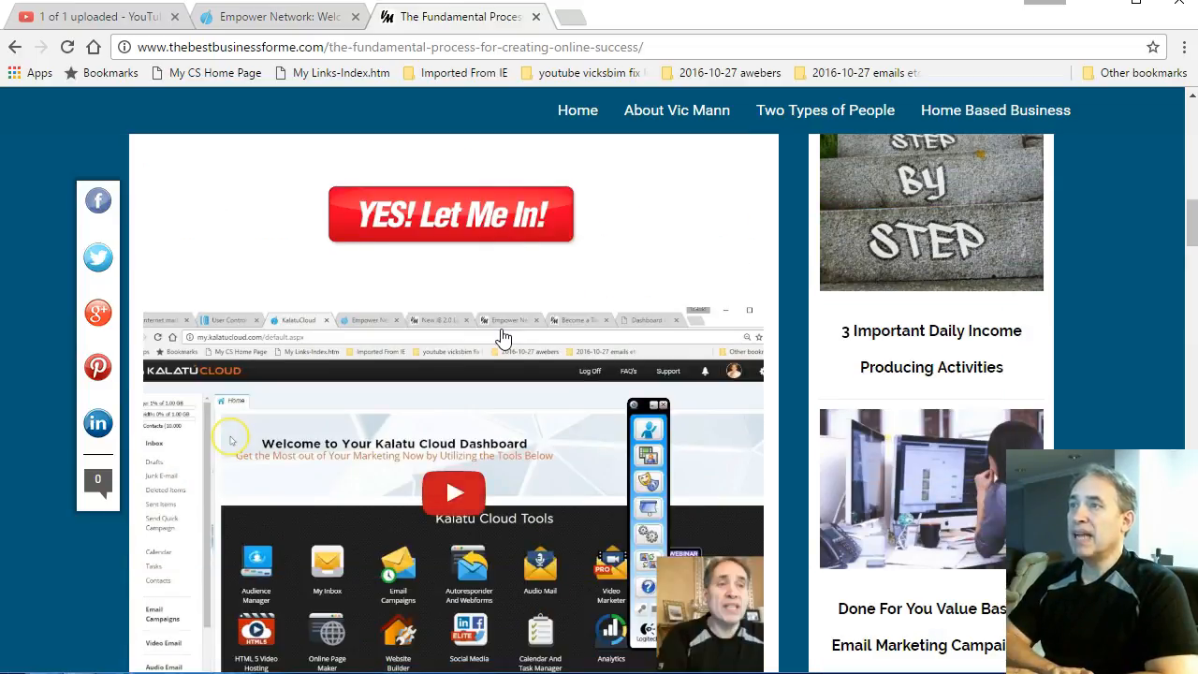
{"action": "scroll", "coordinate": [504, 337], "scroll_direction": "down", "scroll_amount": 1}
- Test the embedded video by playing it, skipping to 1:07 and pausing it
{"action": "left_click", "coordinate": [457, 408]}
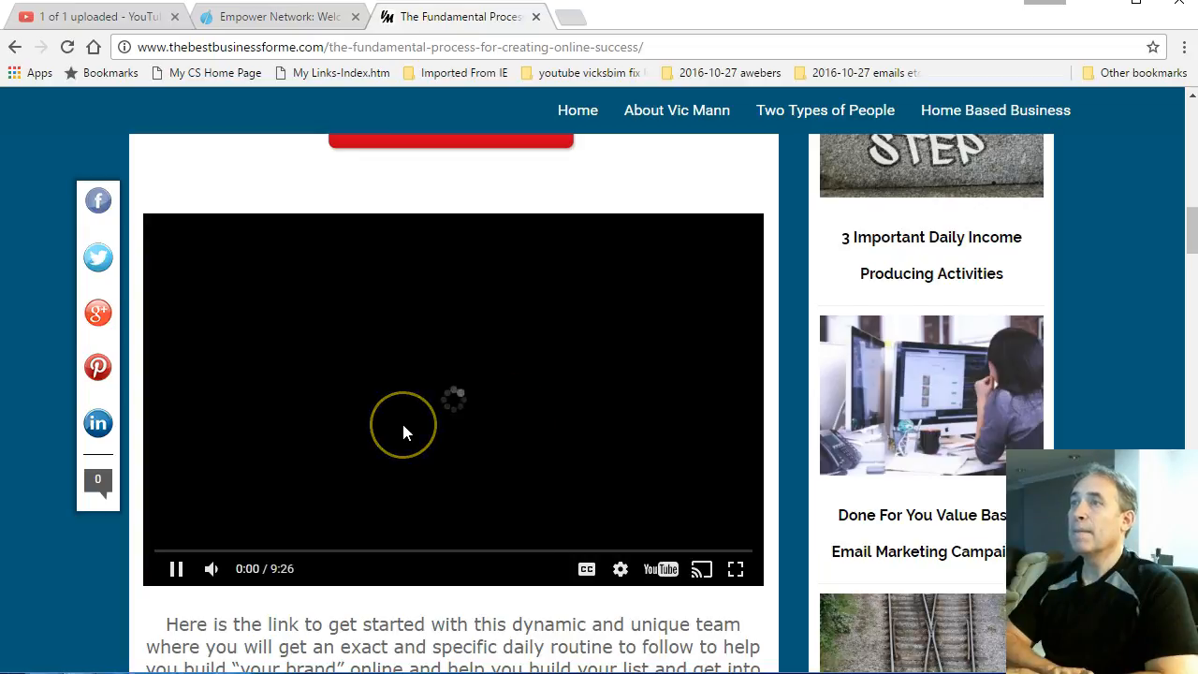
{"action": "scroll", "coordinate": [404, 432], "scroll_direction": "down", "scroll_amount": 1}
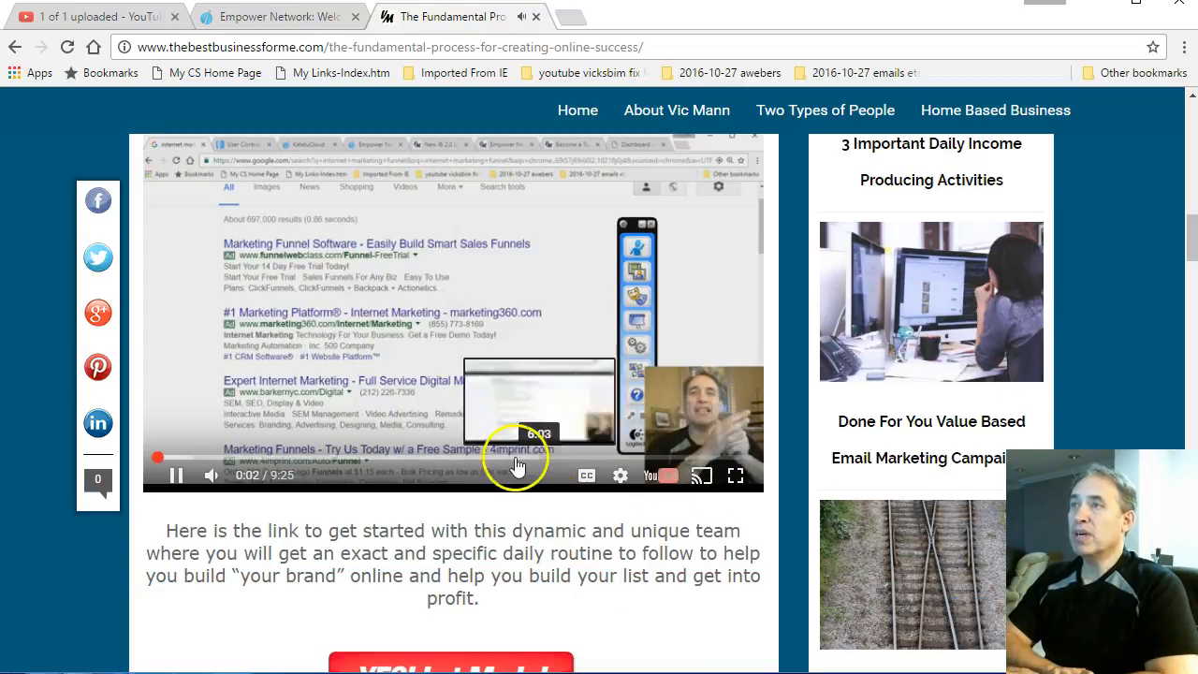
{"action": "left_click", "coordinate": [318, 457]}
{"action": "left_click", "coordinate": [226, 457]}
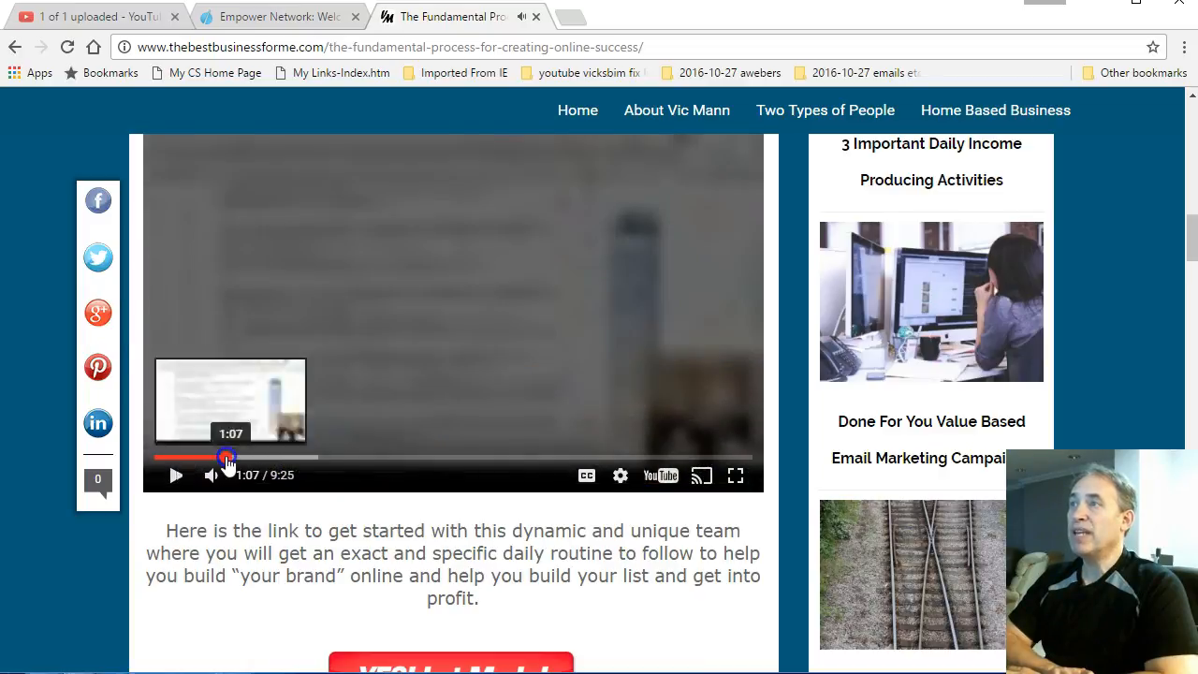
{"action": "left_click", "coordinate": [176, 480]}
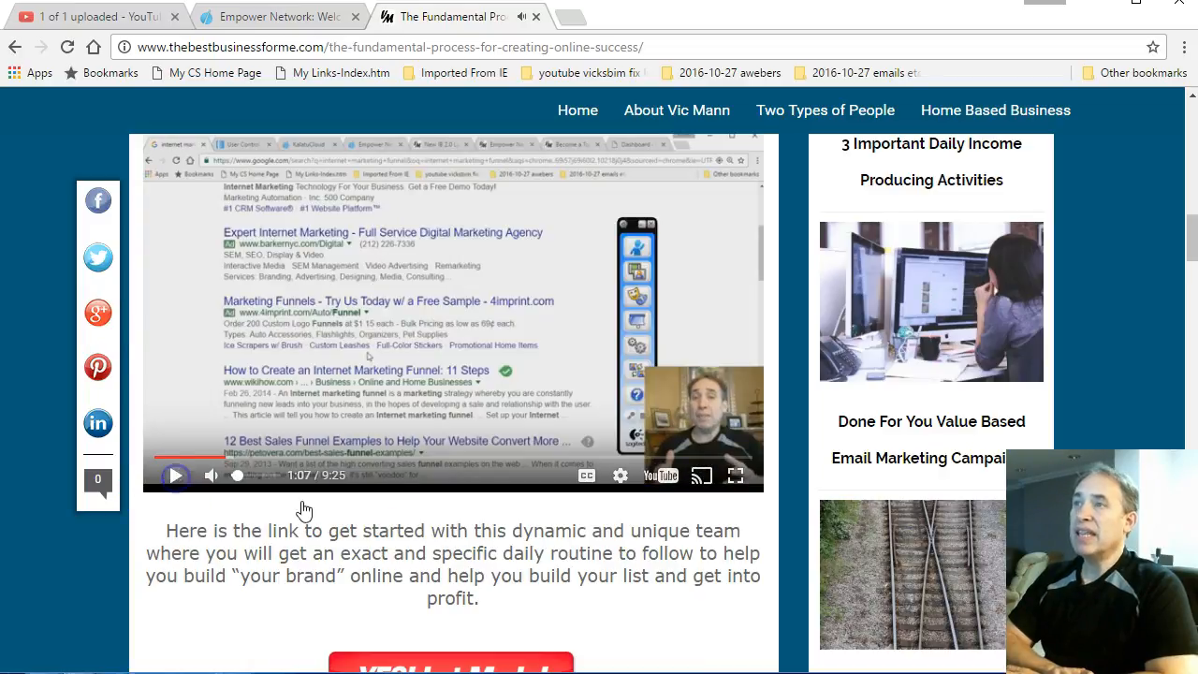
- Test the "YES! Let Me In!" link below the video and close the order form page it opens
{"action": "scroll", "coordinate": [496, 412], "scroll_direction": "down", "scroll_amount": 3}
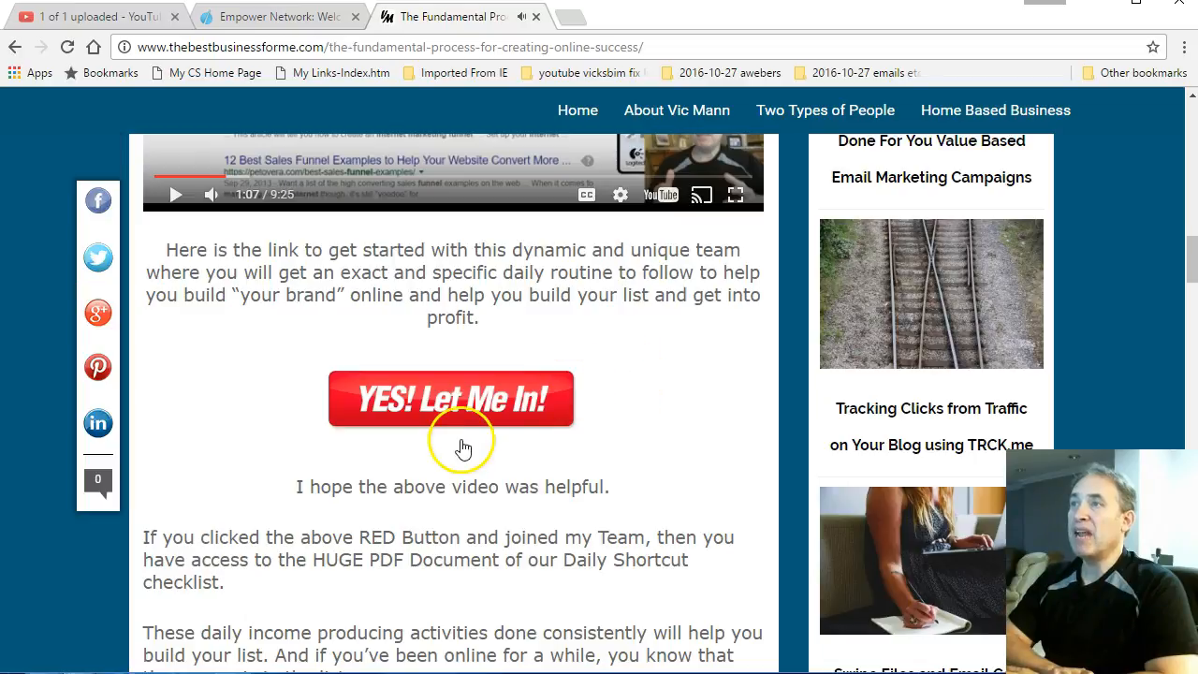
{"action": "left_click", "coordinate": [468, 404]}
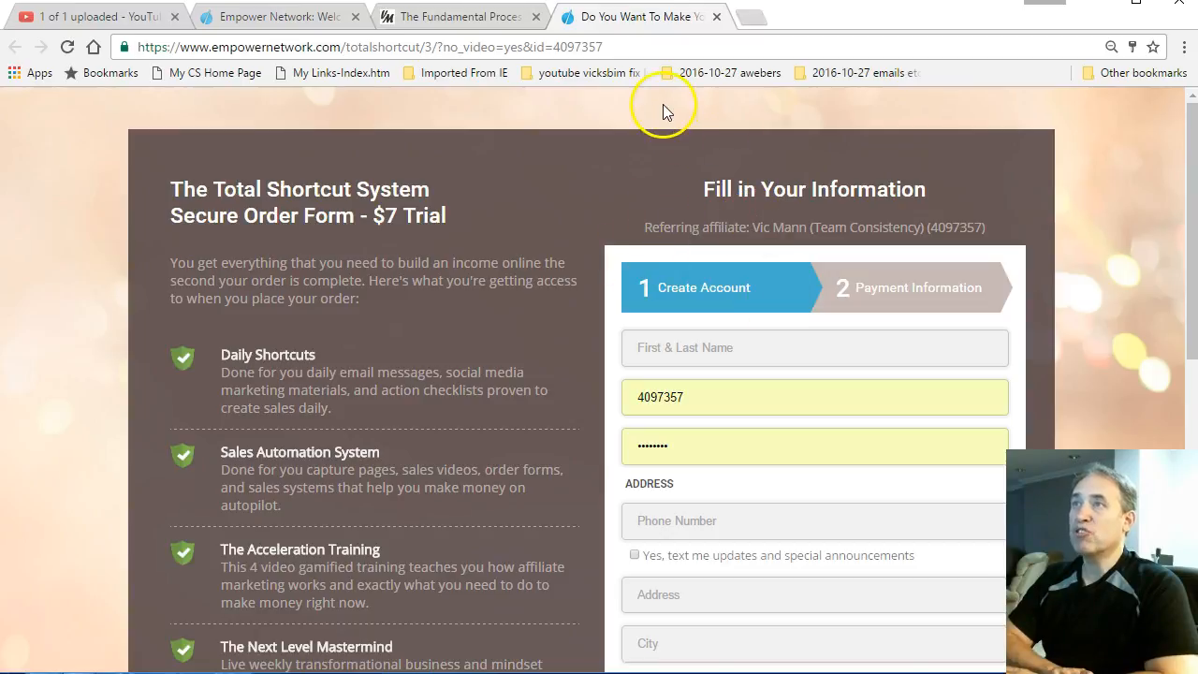
{"action": "left_click", "coordinate": [717, 19]}
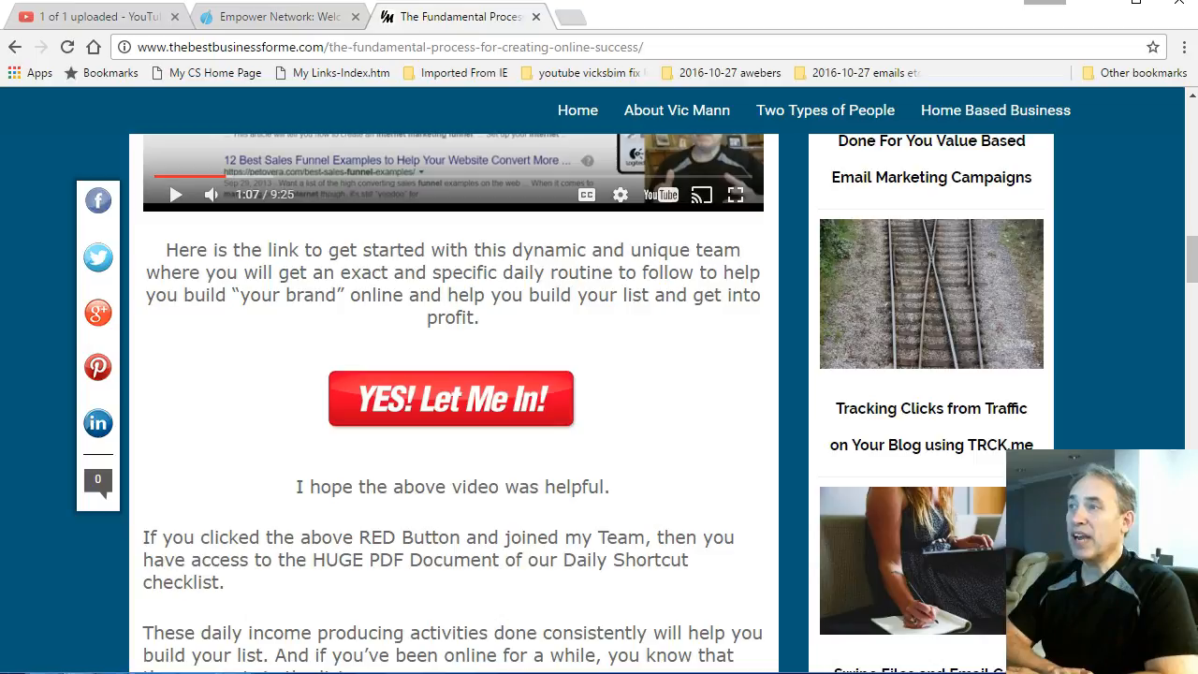